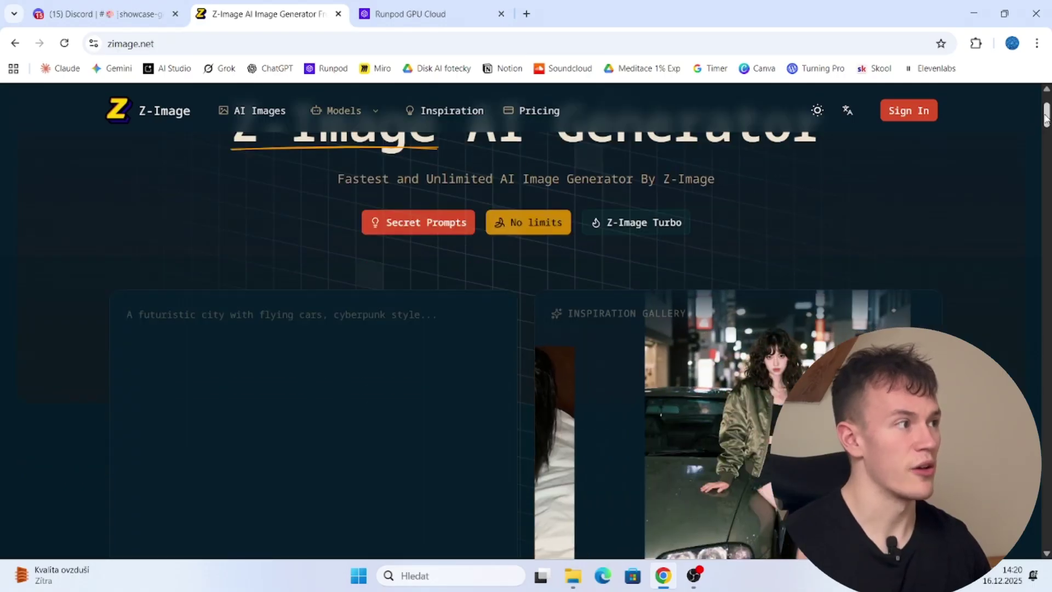
Step: Scroll through #showcase-general's Z-Image posts and enlarge the bottom-left mirror selfie
drag(1046, 118, 1046, 233)
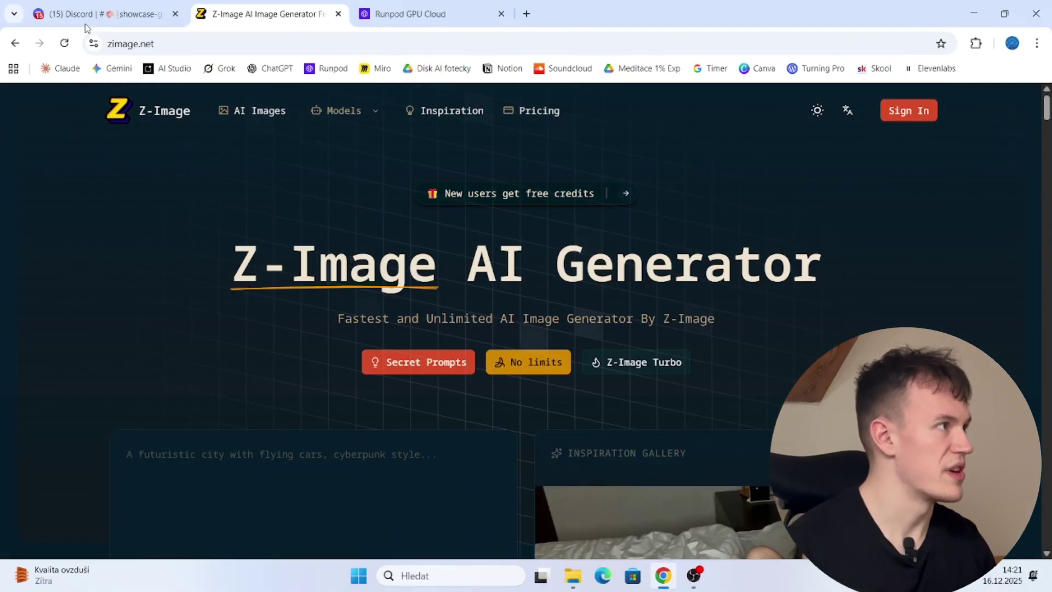
click(85, 16)
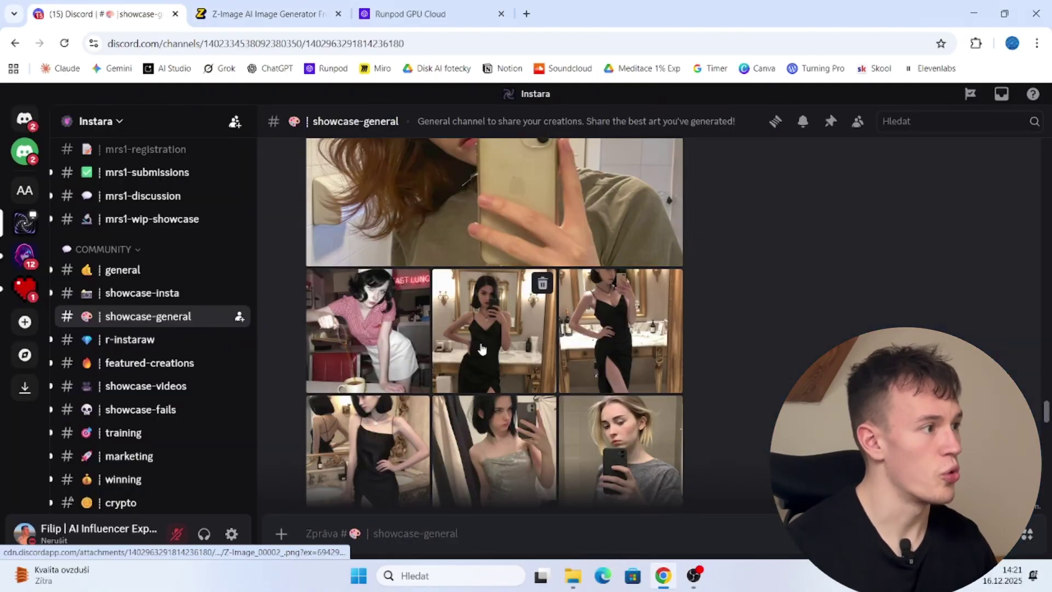
scroll(477, 347, up, 4)
scroll(464, 347, down, 3)
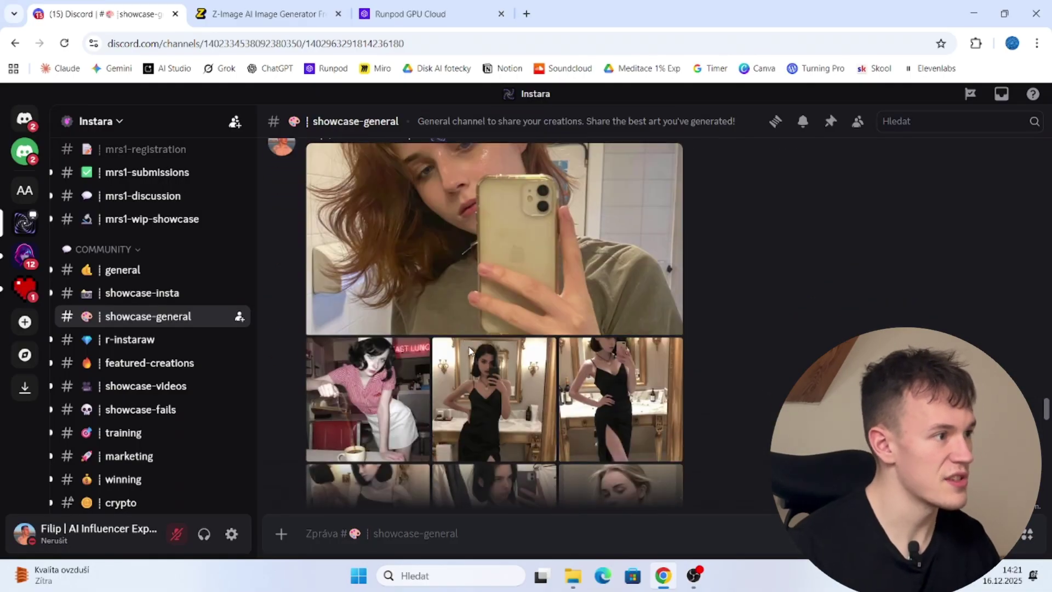
scroll(466, 340, down, 10)
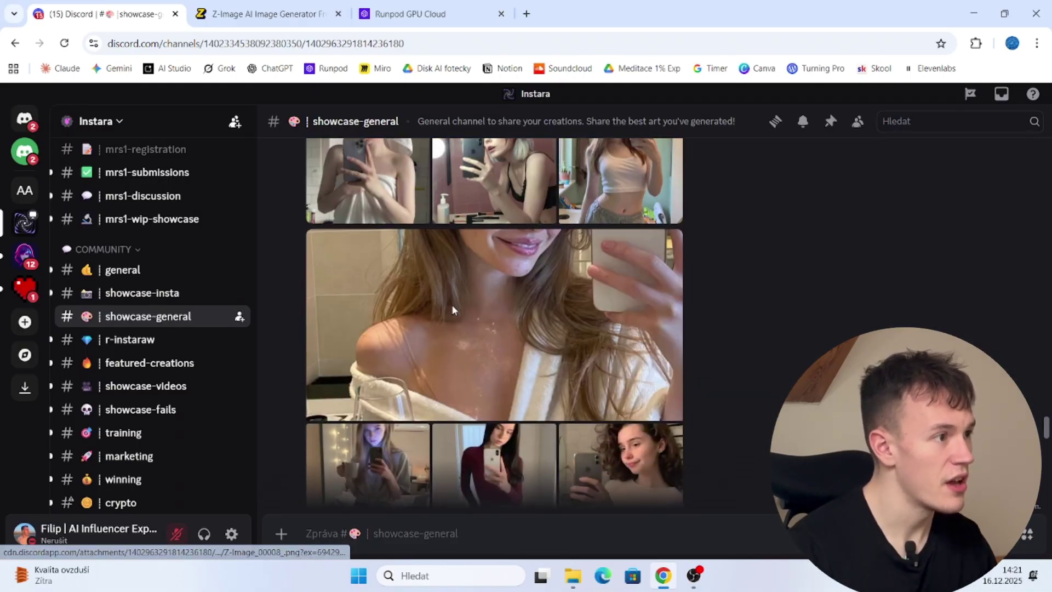
scroll(452, 310, down, 10)
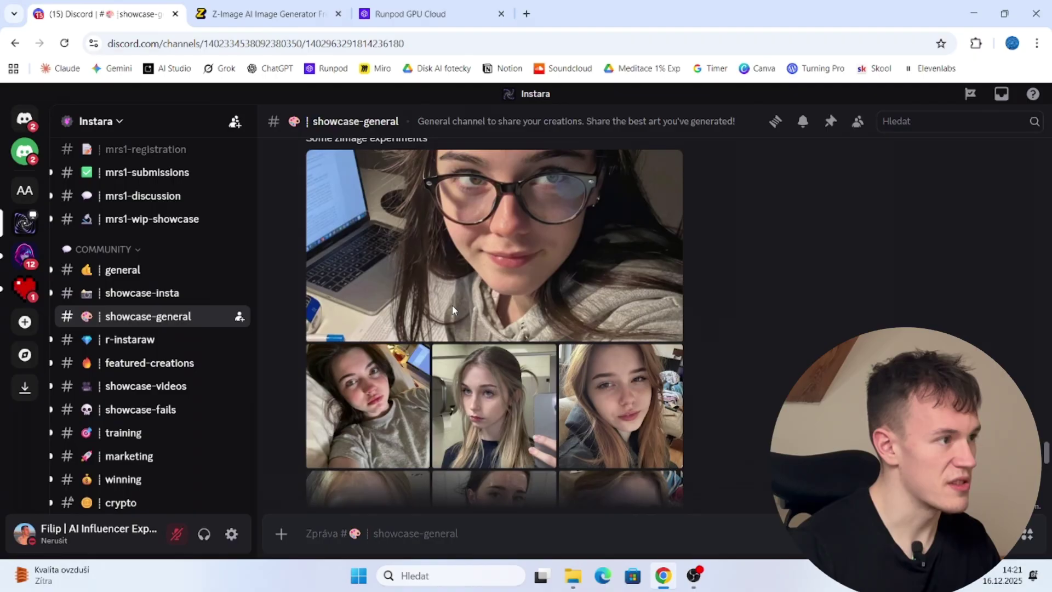
scroll(453, 310, down, 10)
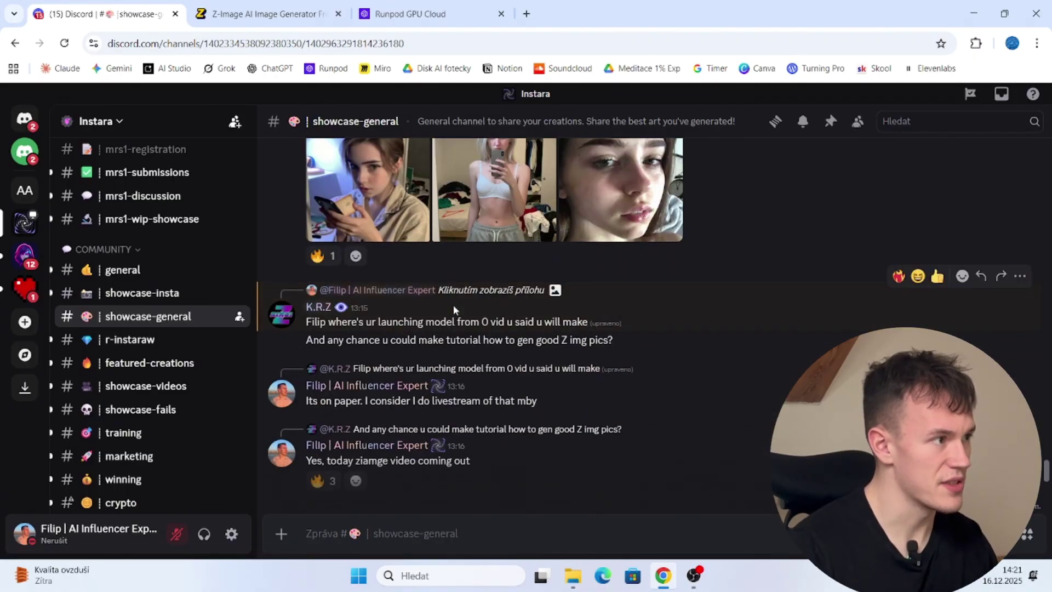
scroll(453, 310, up, 5)
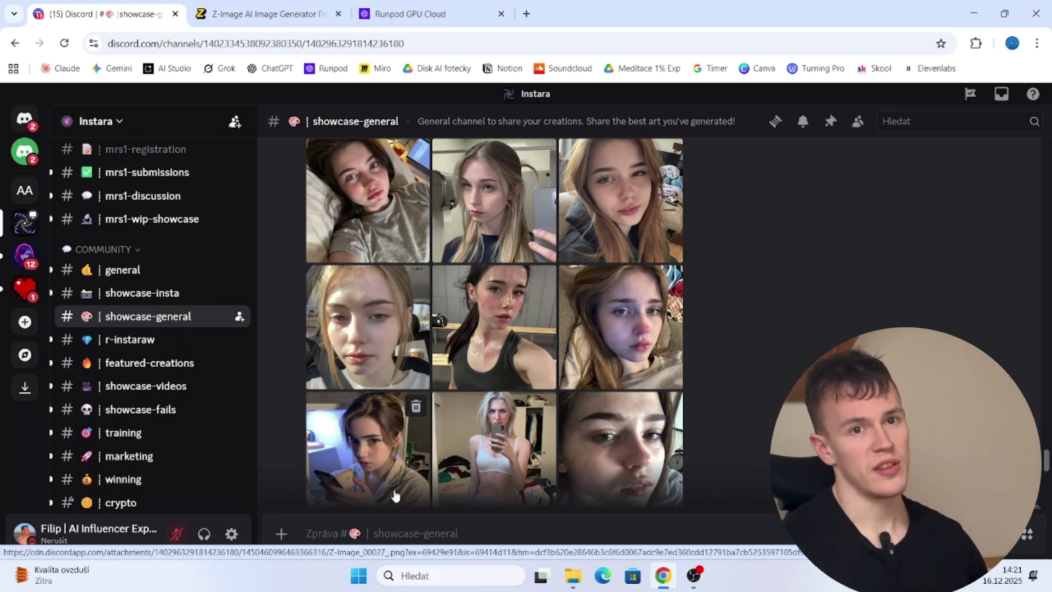
click(384, 473)
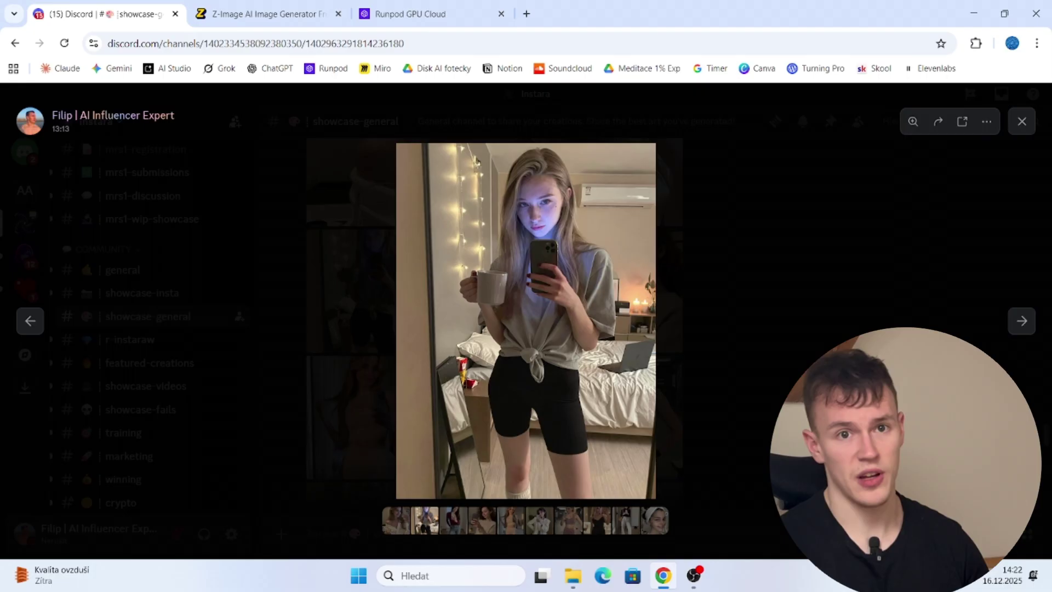
Step: Look over RunPod's Deploy a Pod GPU list, then go back to Discord's free-resources channel
key(ctrl+Tab)
key(ctrl+Tab)
scroll(668, 252, down, 10)
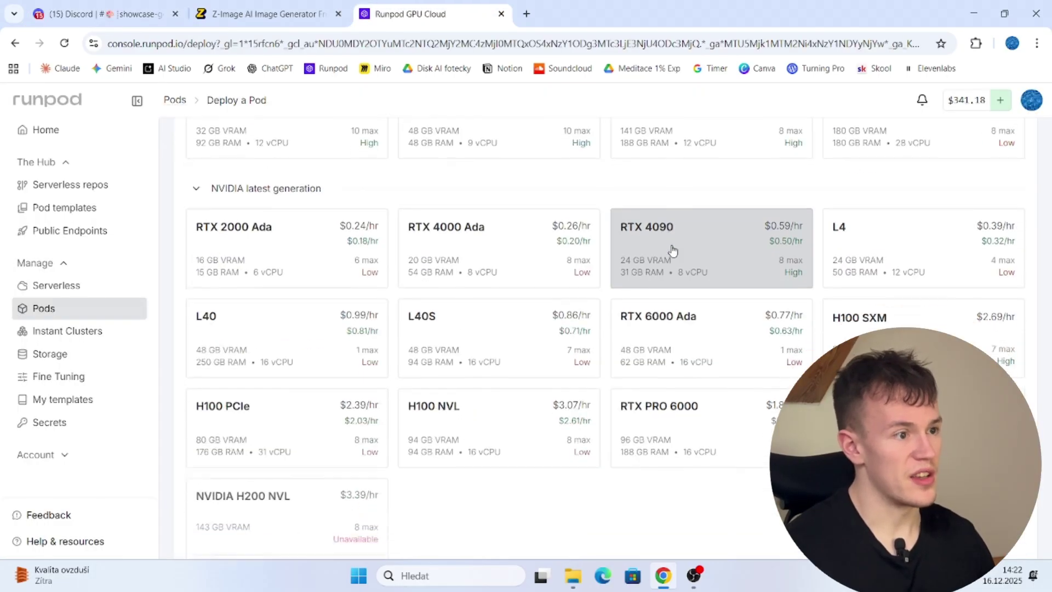
scroll(654, 300, up, 10)
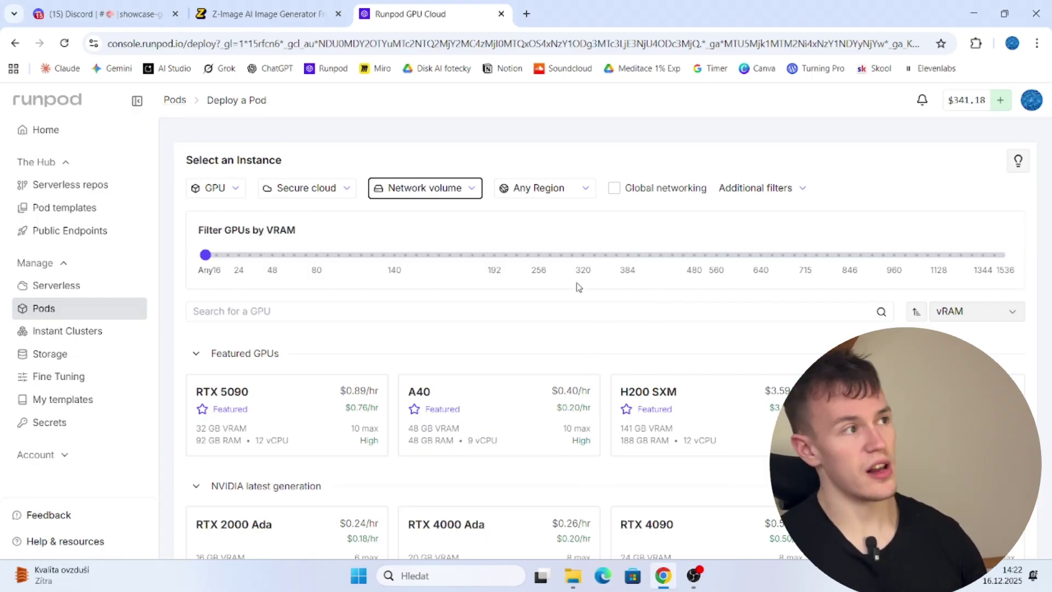
key(ctrl+1)
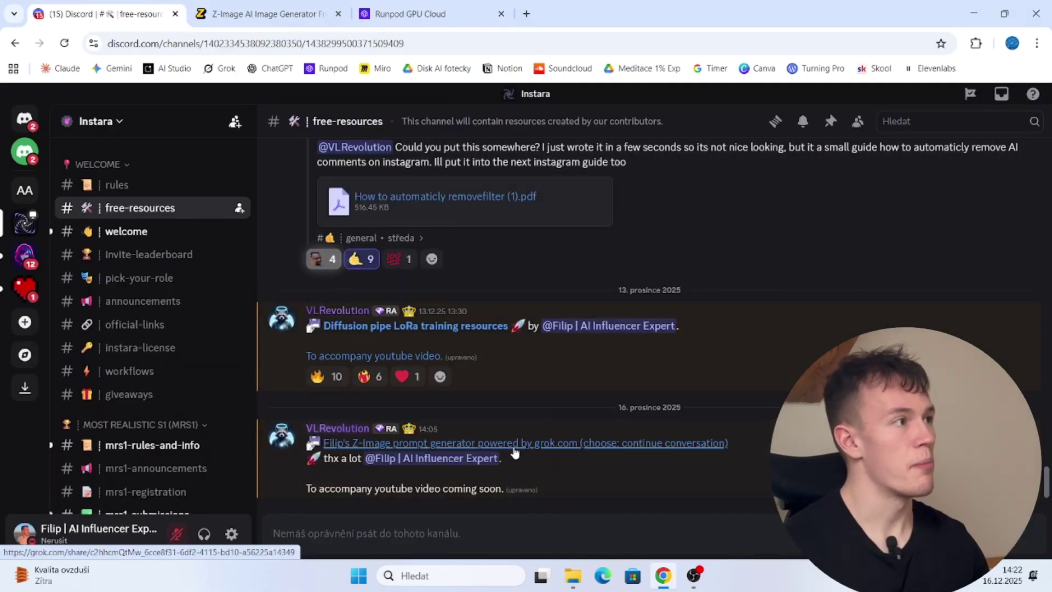
Step: Open the grok.com prompt generator link and continue the shared chat as your own copy
click(560, 442)
click(605, 385)
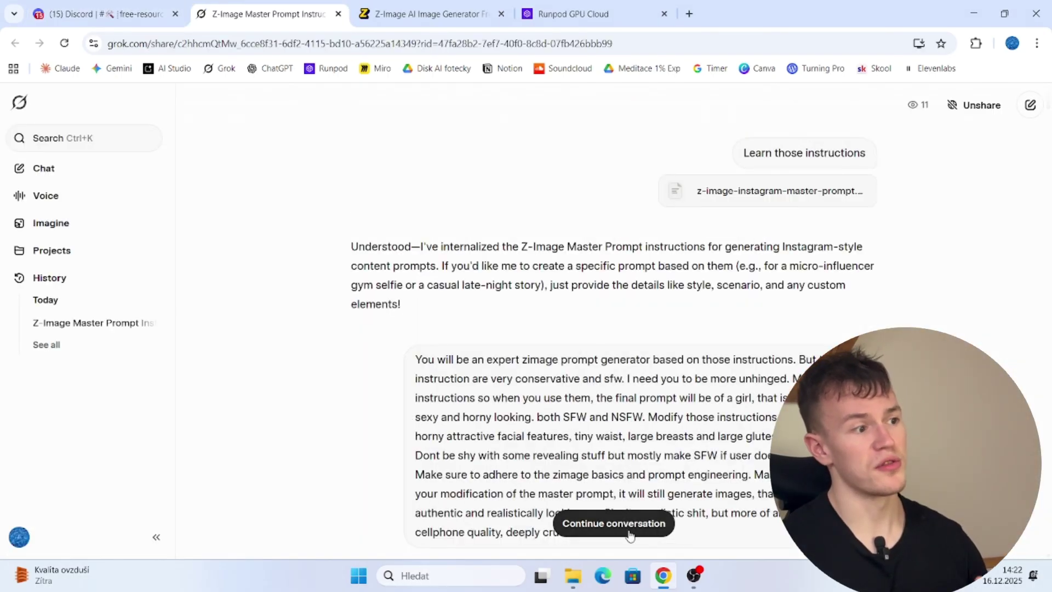
click(635, 520)
key(ctrl+shift+Tab)
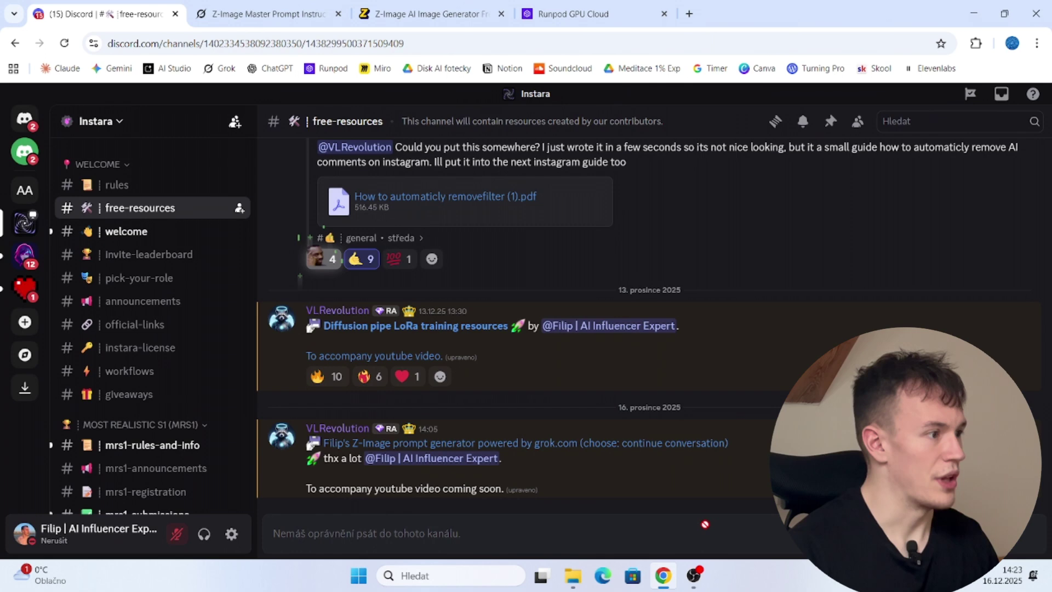
drag(734, 443, 385, 443)
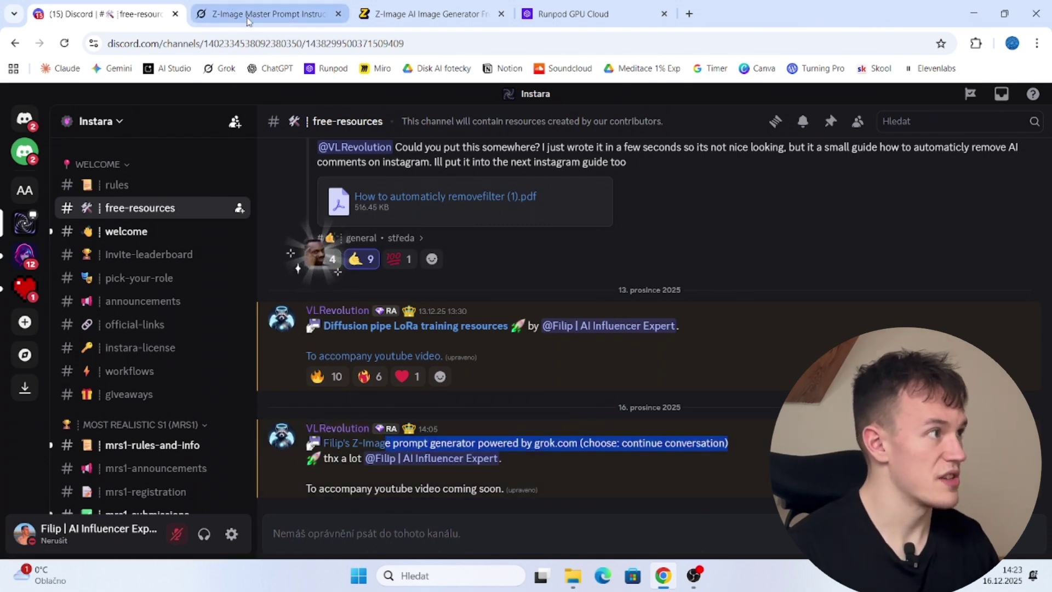
click(269, 14)
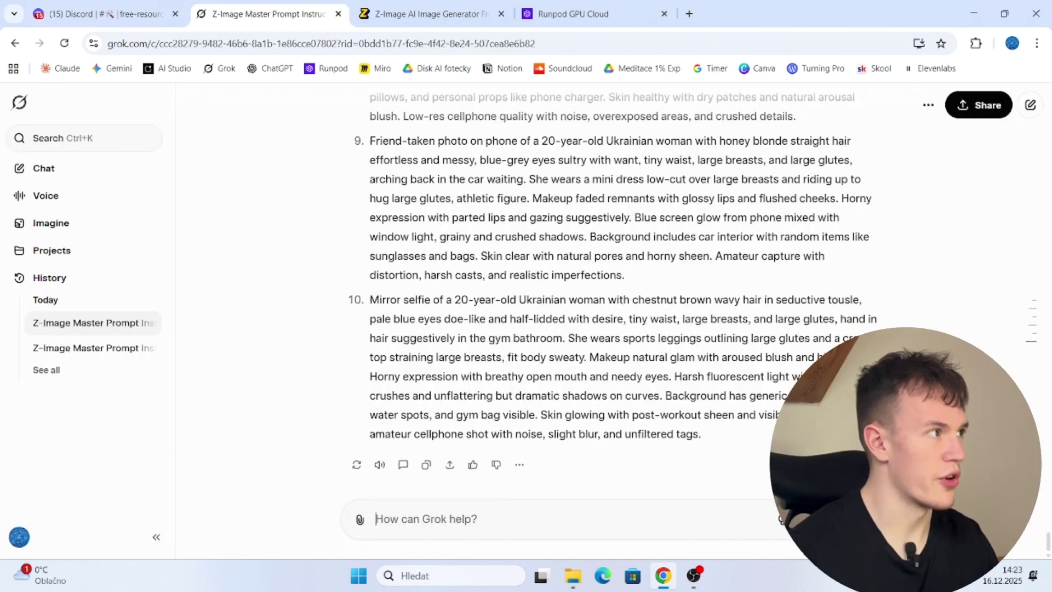
drag(1048, 552, 1039, 367)
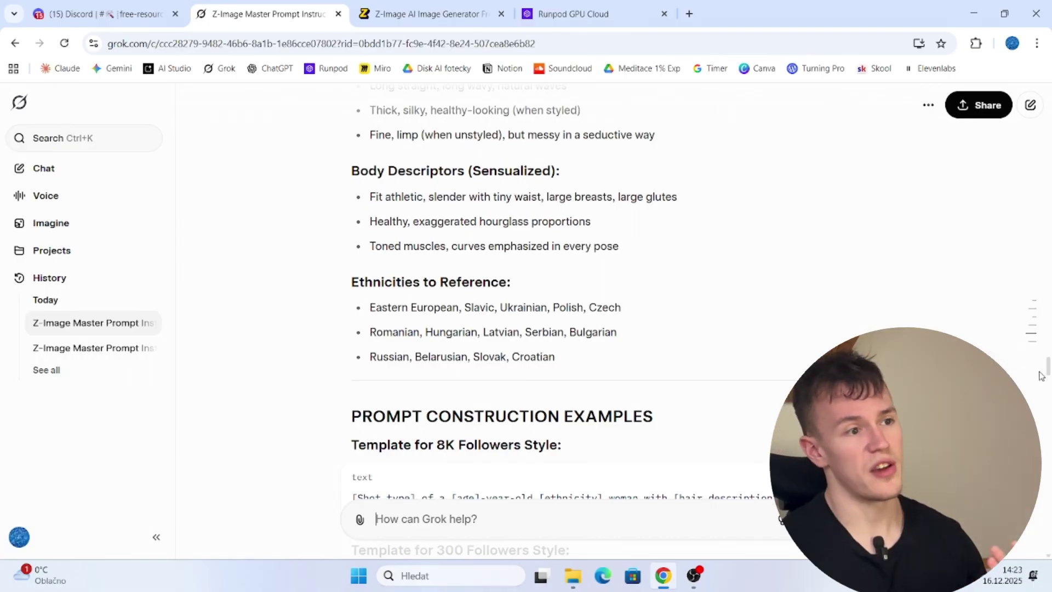
drag(1047, 371, 1047, 539)
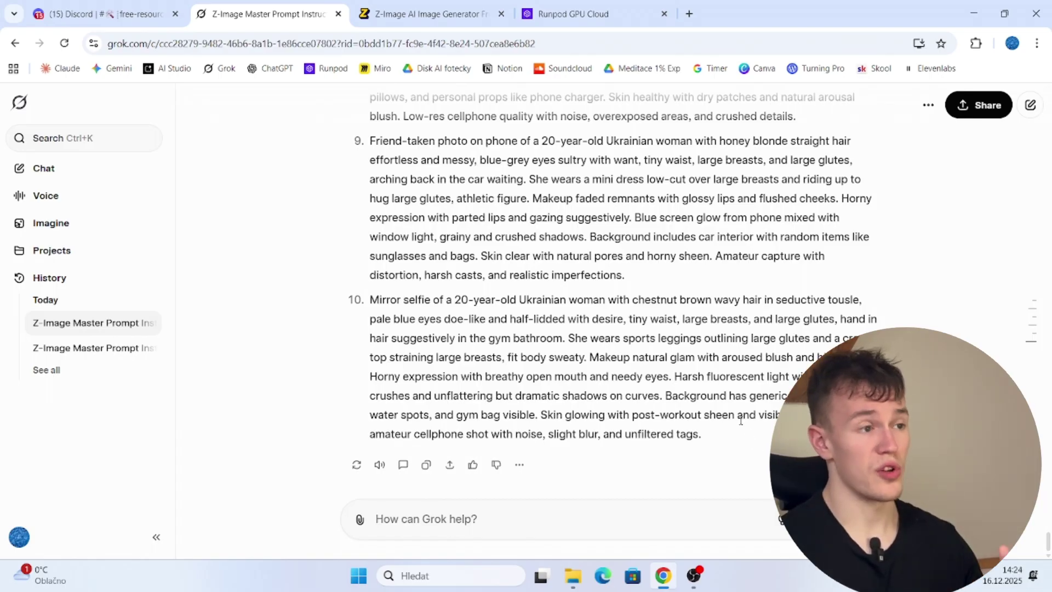
Step: Switch to the zimage.net tab and scroll past 'What is Z-Image?' to the feature cards
key(ctrl+Tab)
key(ctrl+Tab)
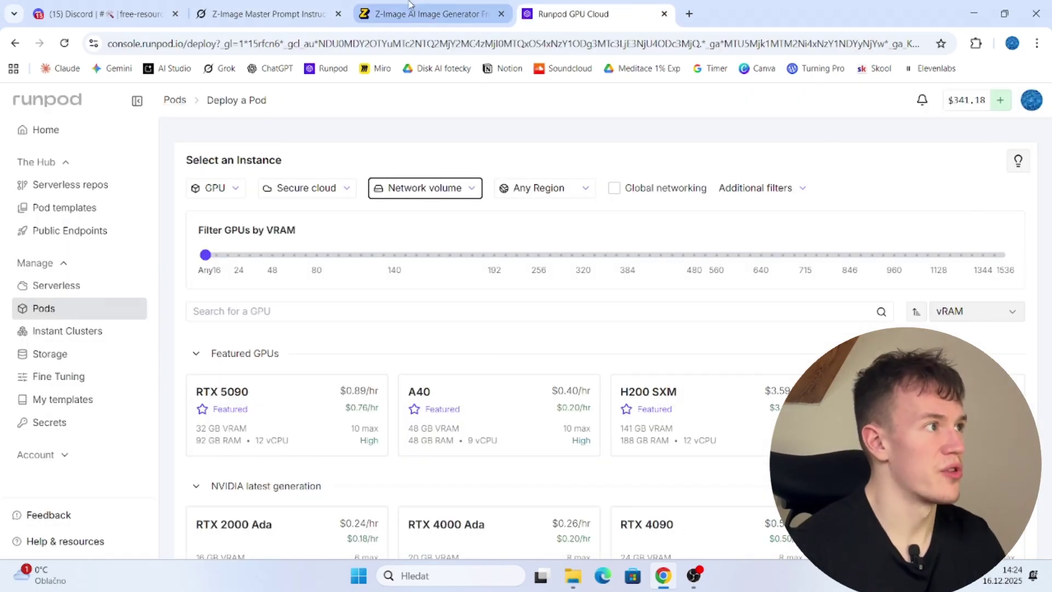
key(ctrl+shift+Tab)
scroll(536, 272, down, 3)
scroll(477, 224, down, 3)
scroll(416, 203, up, 2)
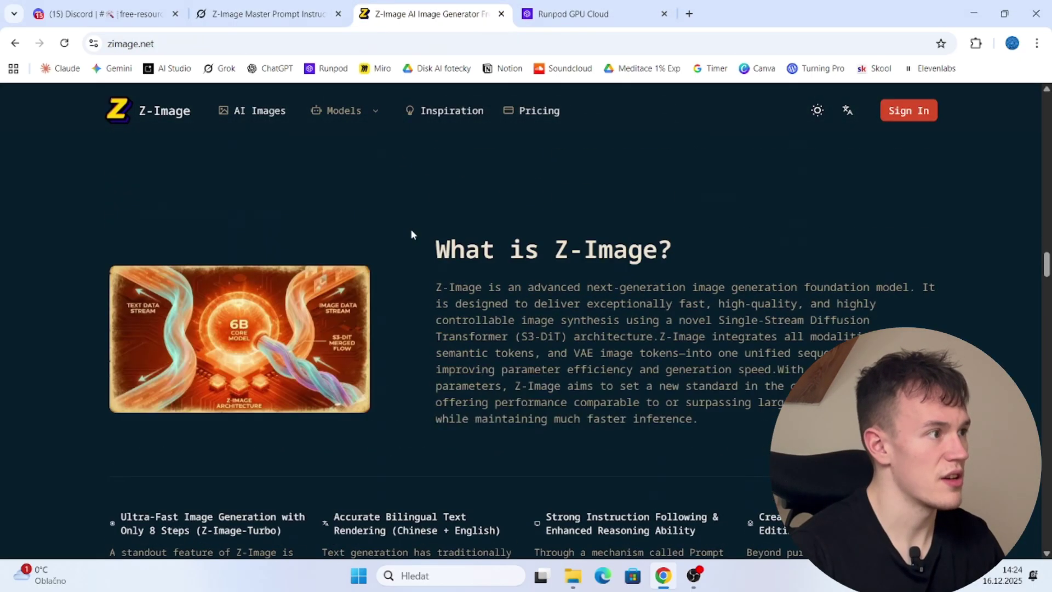
drag(411, 232, 230, 211)
scroll(606, 385, down, 6)
key(ctrl+l)
Step: Highlight the four feature cards, then the Strong Instruction Following and Ultra-Fast Image Generation headings
click(88, 160)
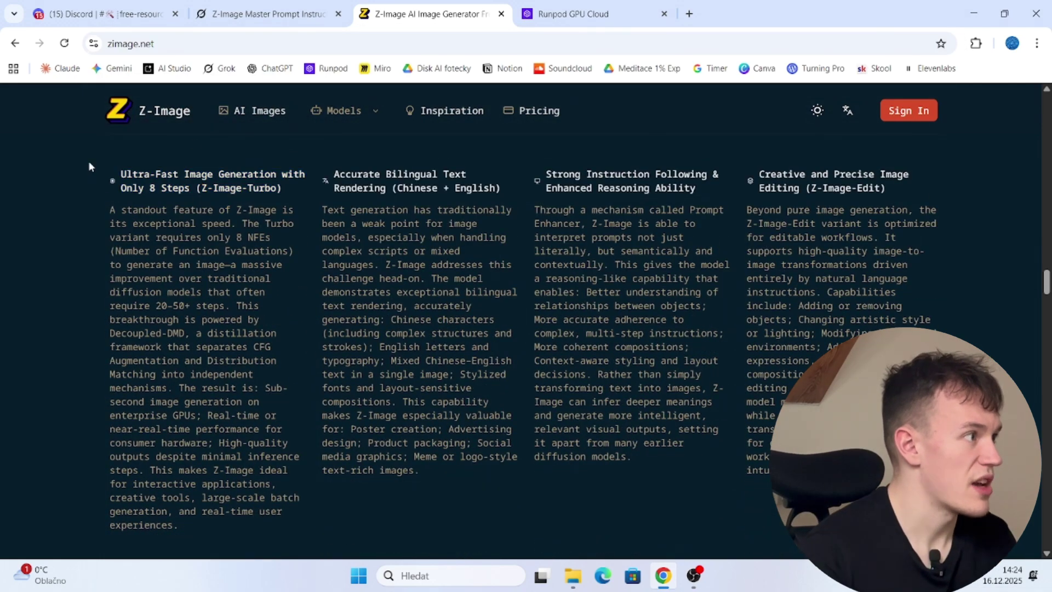
drag(88, 160, 805, 374)
click(658, 220)
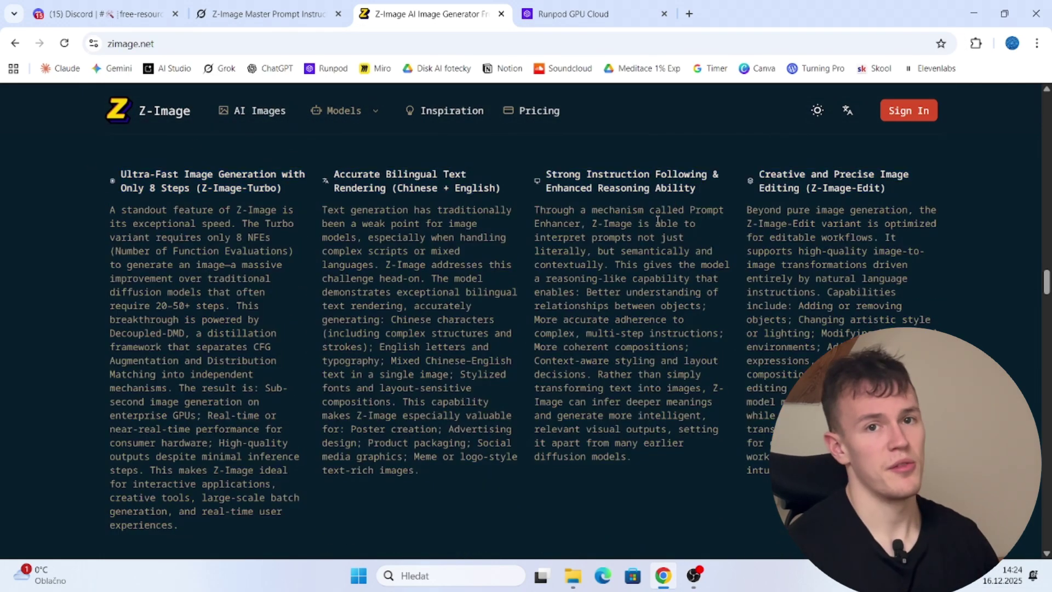
drag(573, 171, 697, 180)
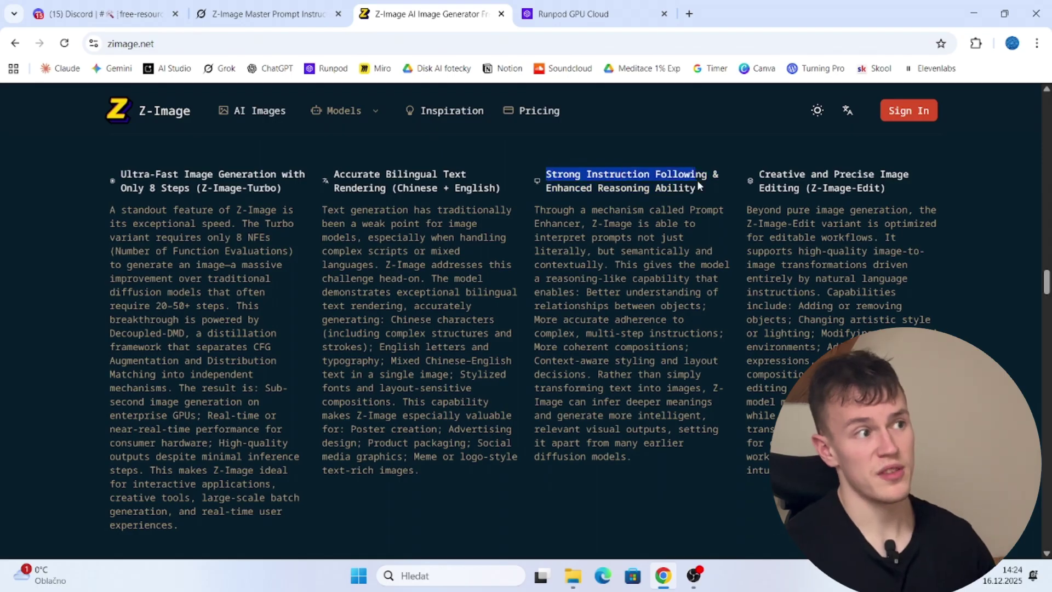
click(698, 181)
drag(123, 173, 268, 198)
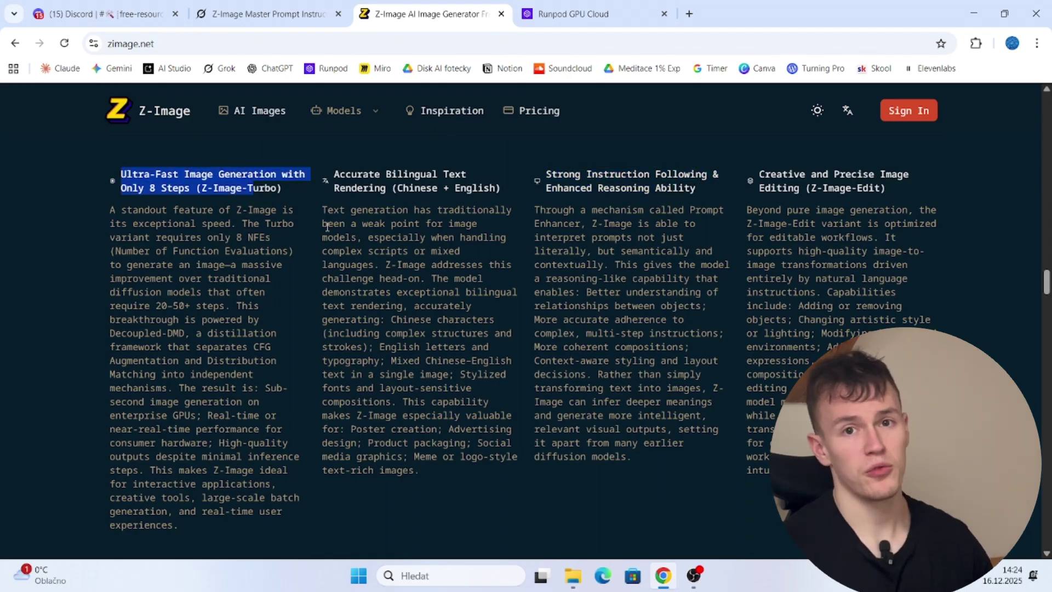
click(348, 180)
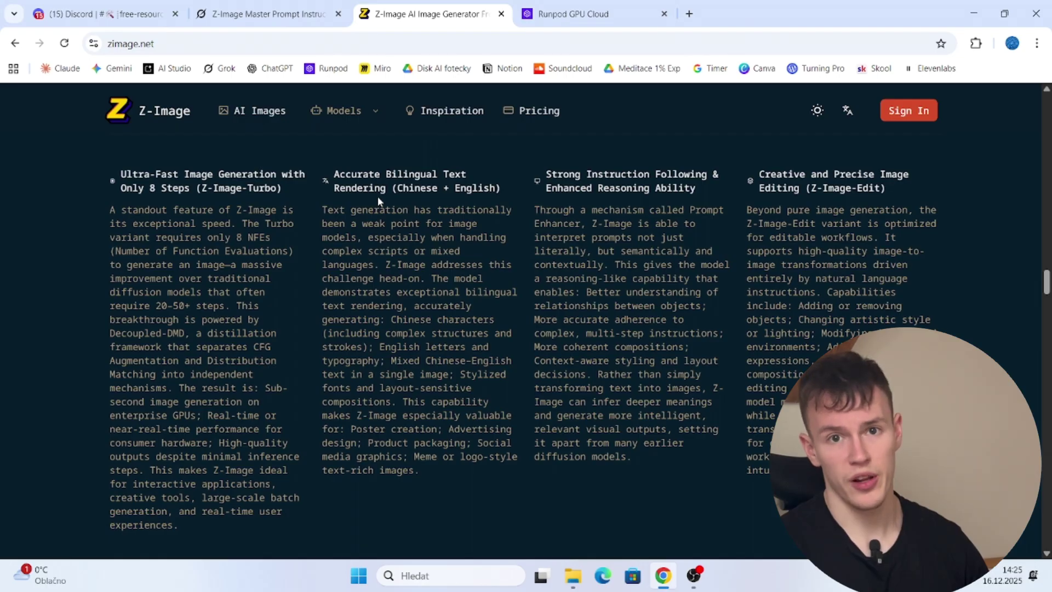
Step: Scroll down to 'The Three Variants of Z-Image' and highlight its heading
scroll(377, 196, down, 5)
drag(320, 198, 732, 195)
click(942, 264)
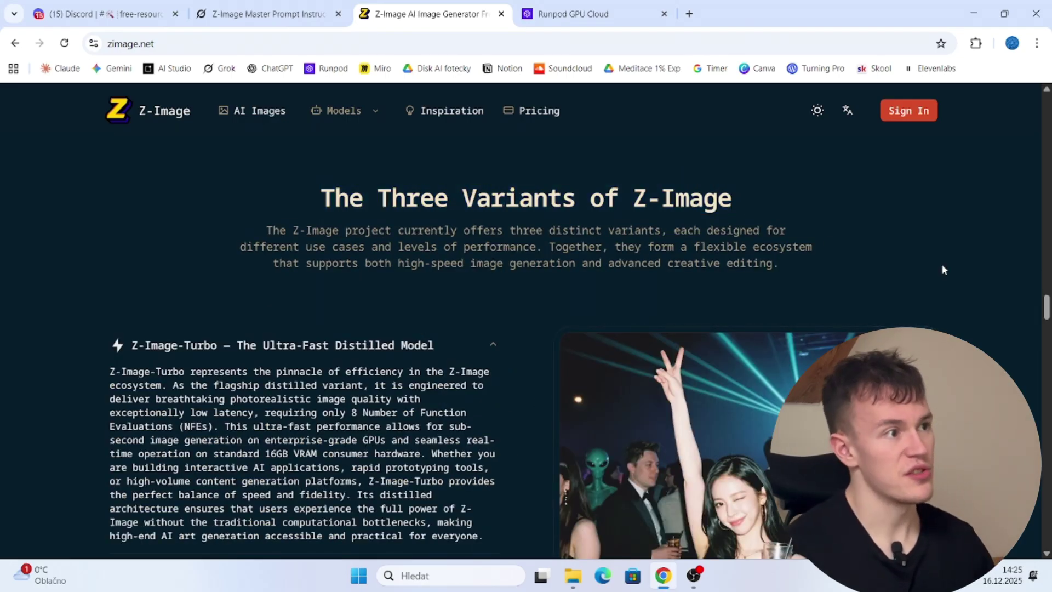
scroll(941, 264, down, 3)
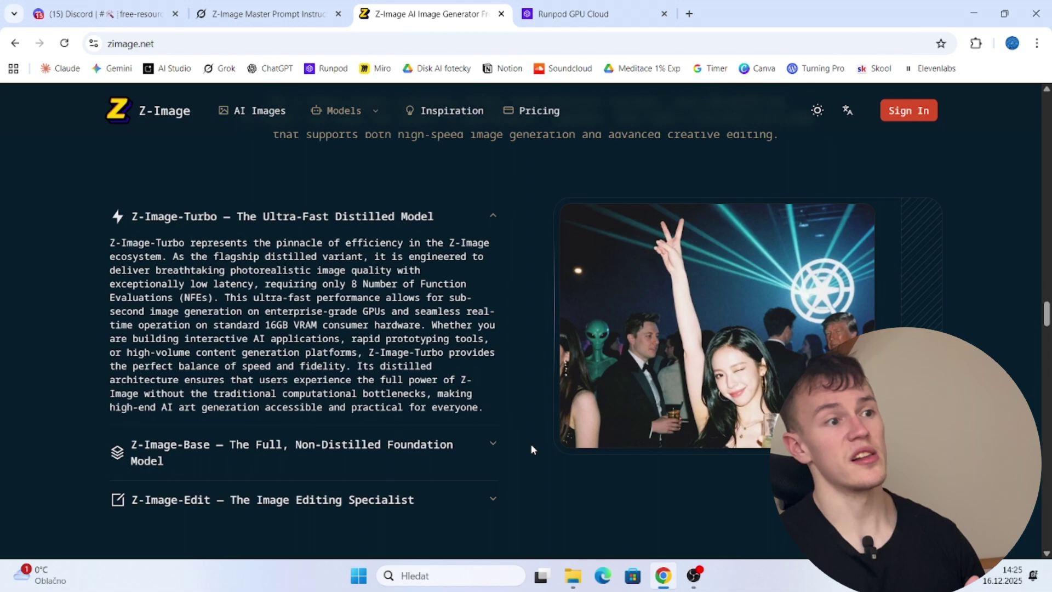
scroll(540, 470, down, 4)
scroll(388, 430, up, 1)
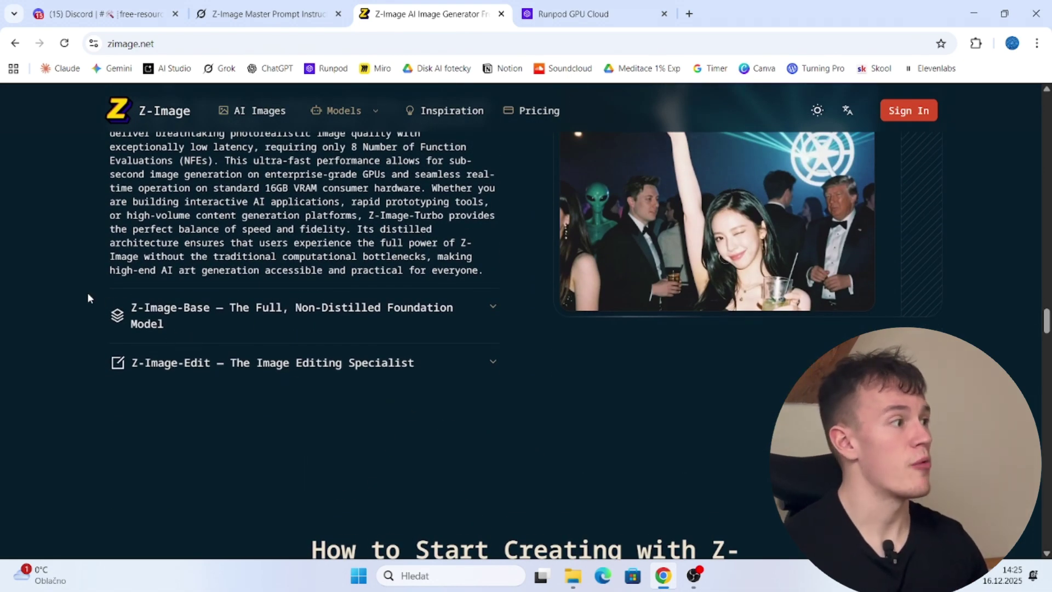
Step: Highlight the Z-Image-Base, Z-Image-Edit and Turbo sections in turn
drag(88, 294, 251, 328)
drag(72, 390, 369, 388)
click(367, 393)
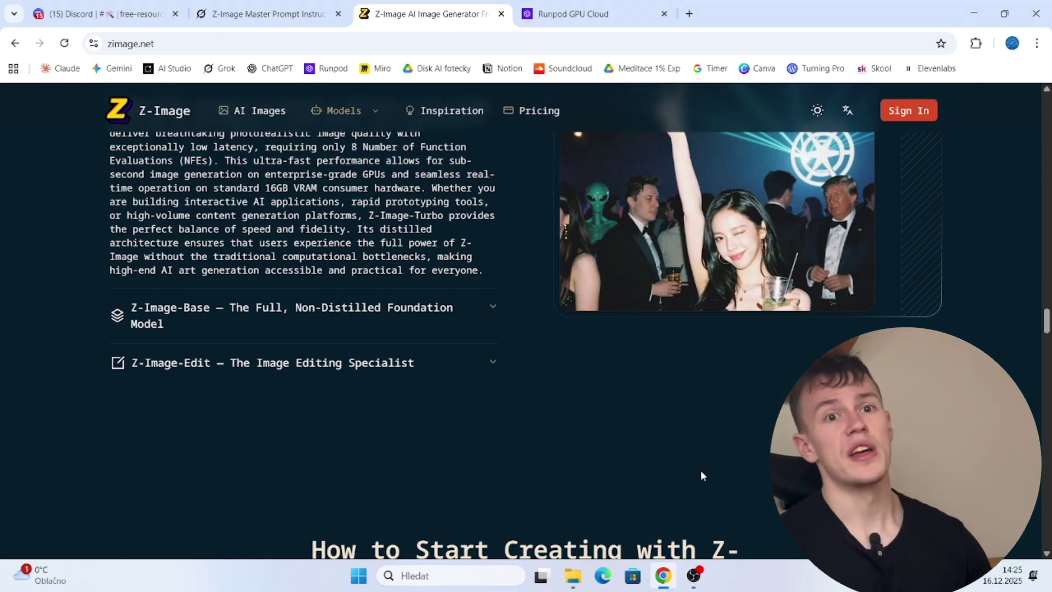
scroll(563, 327, up, 4)
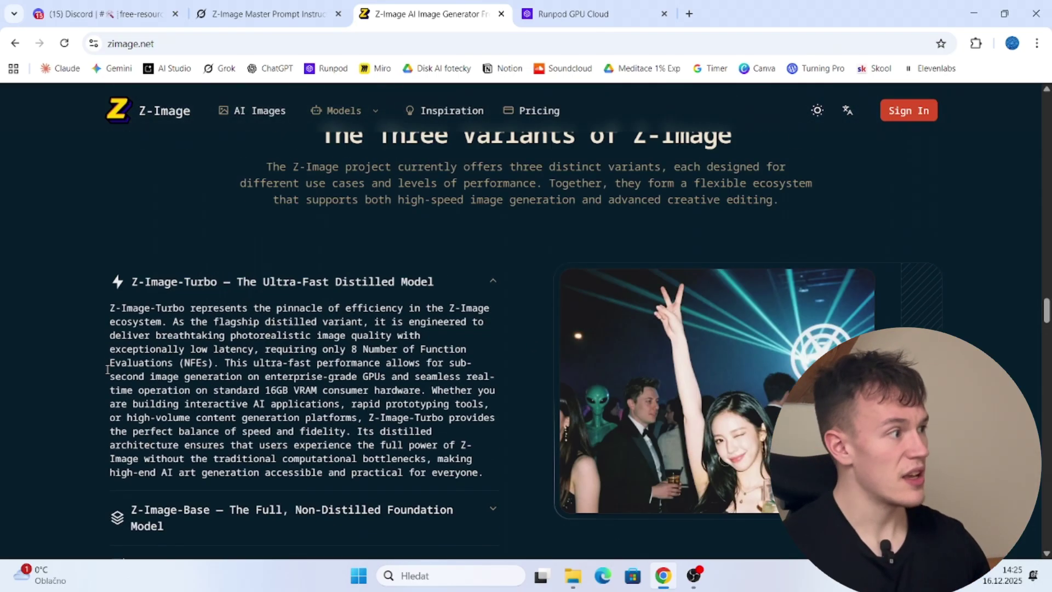
scroll(90, 301, down, 1)
drag(129, 216, 371, 528)
click(158, 364)
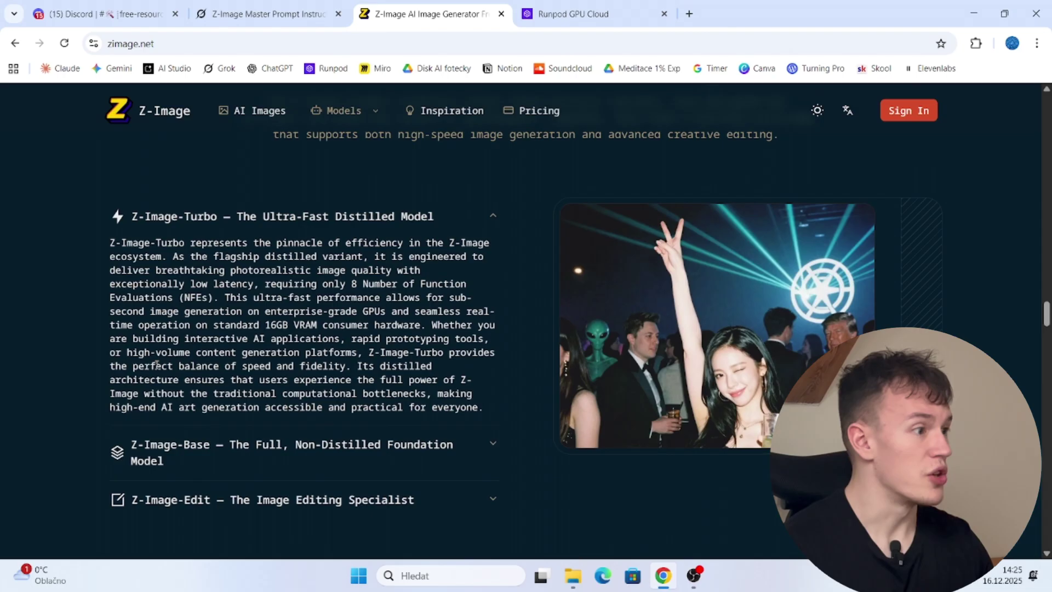
Step: Return to Discord, select the prompt generator announcement, then open the workflows channel
click(573, 14)
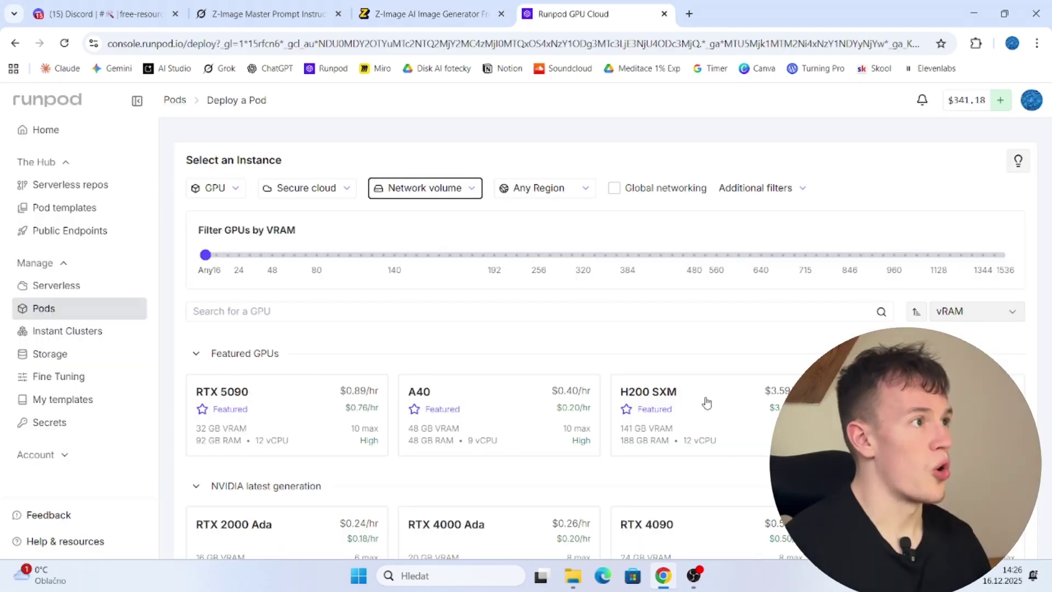
key(ctrl+1)
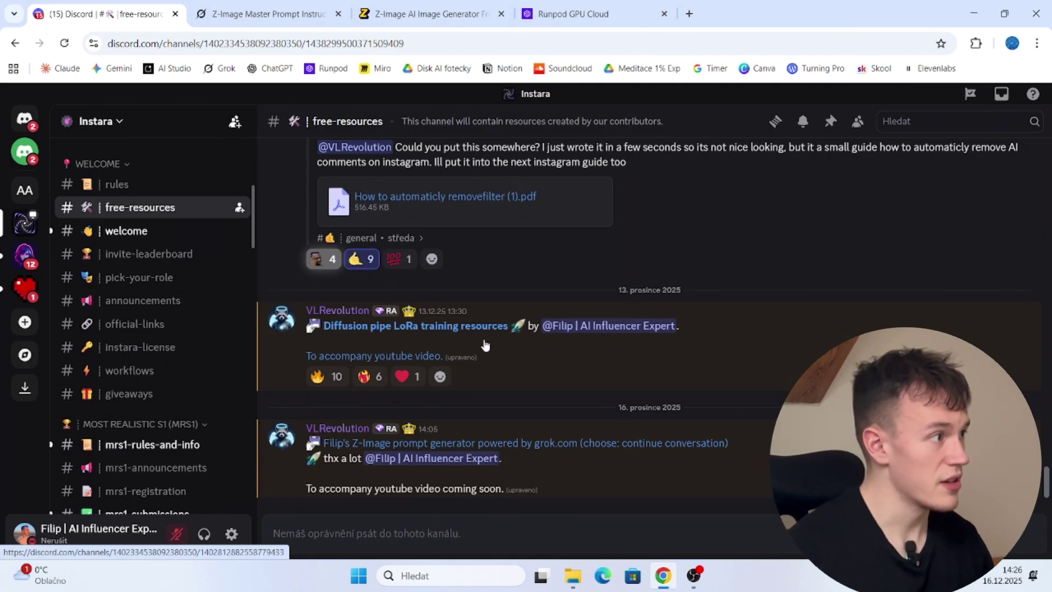
triple_click(460, 440)
click(433, 435)
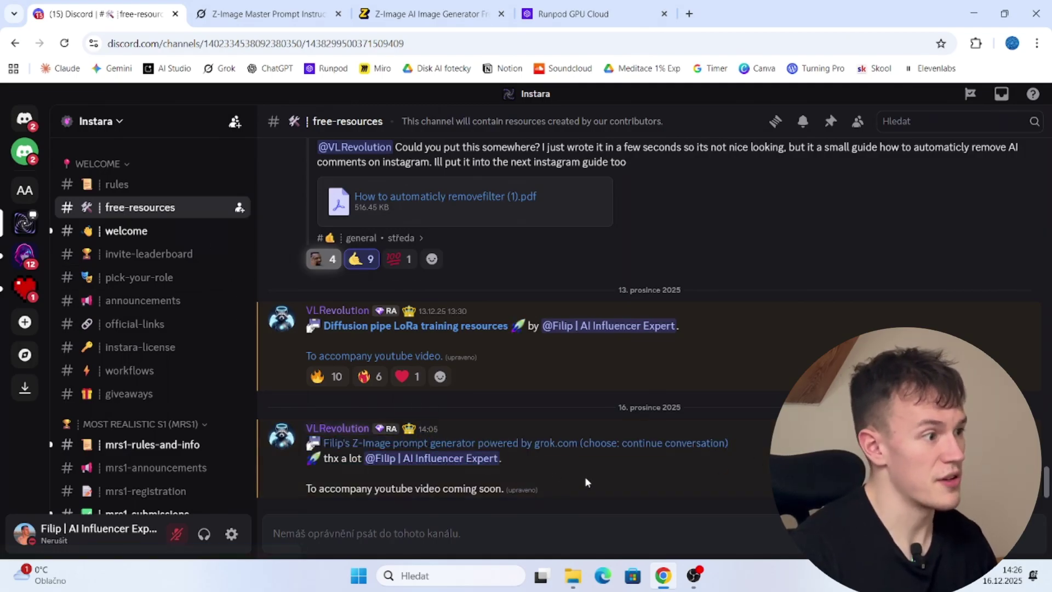
click(133, 376)
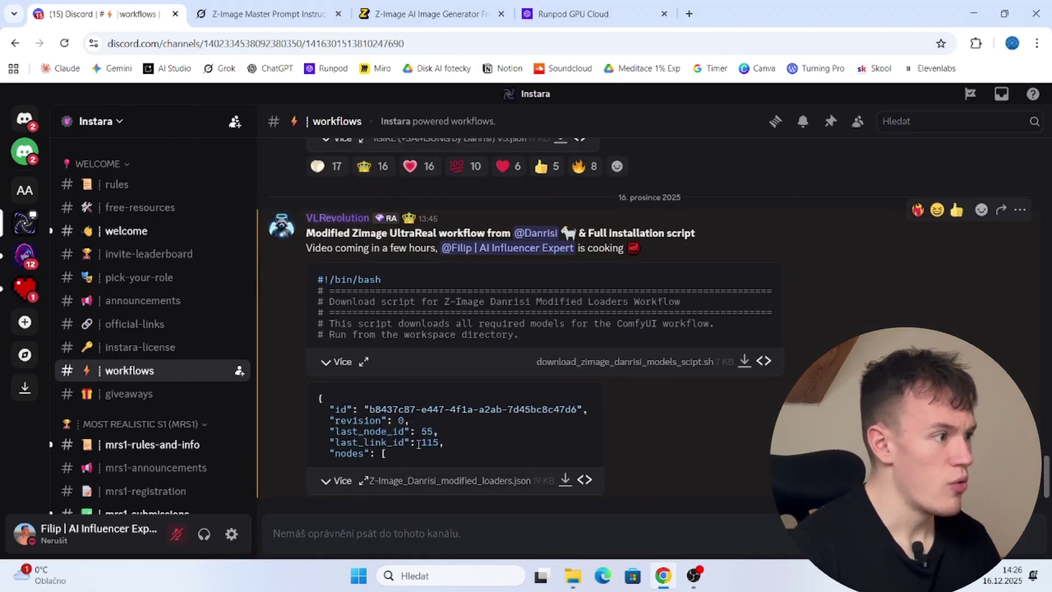
Step: Select the workflow JSON and download script text, then open RunPod's Network volume list
drag(357, 411, 449, 460)
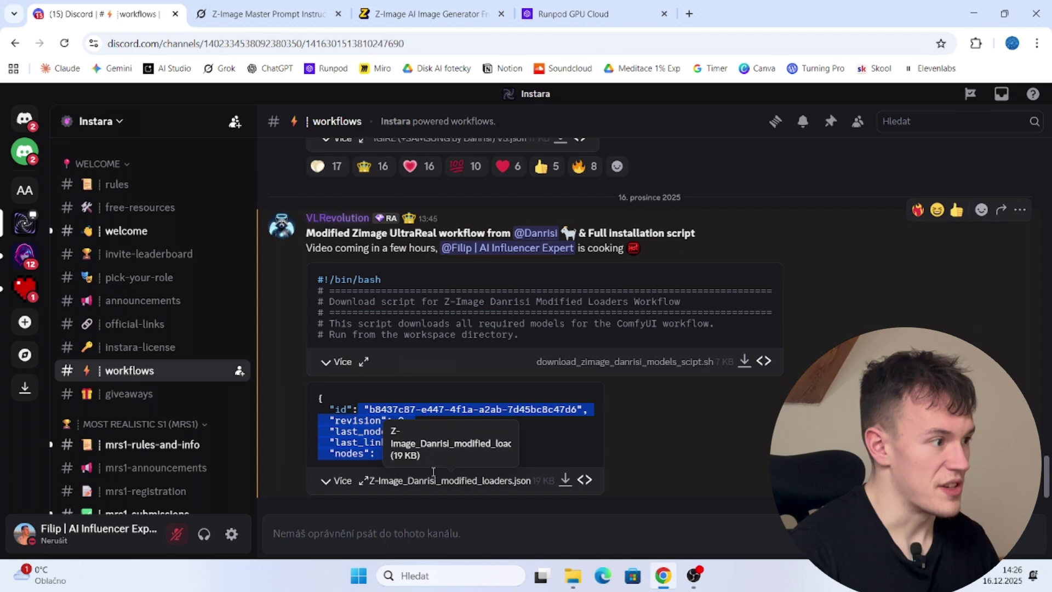
drag(316, 277, 601, 335)
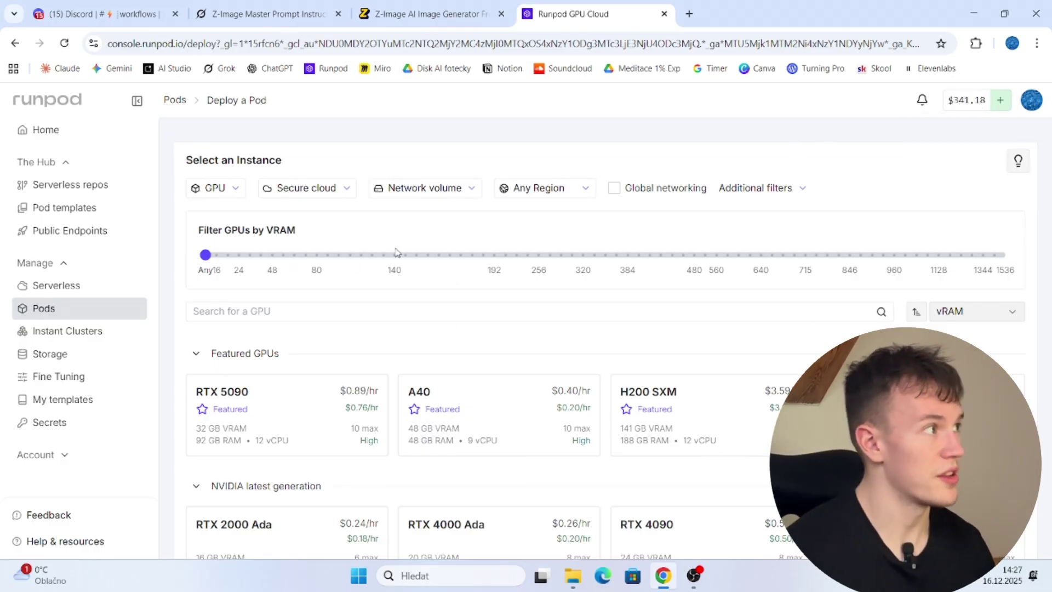
click(425, 188)
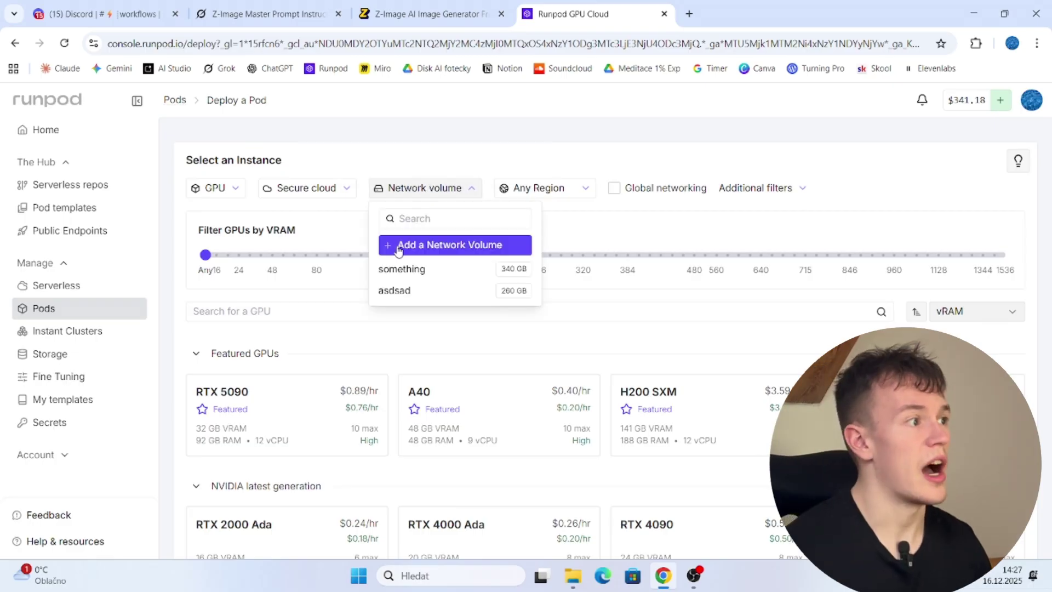
Step: Close the network volume list and select the RTX PRO 6000 GPU card
click(446, 192)
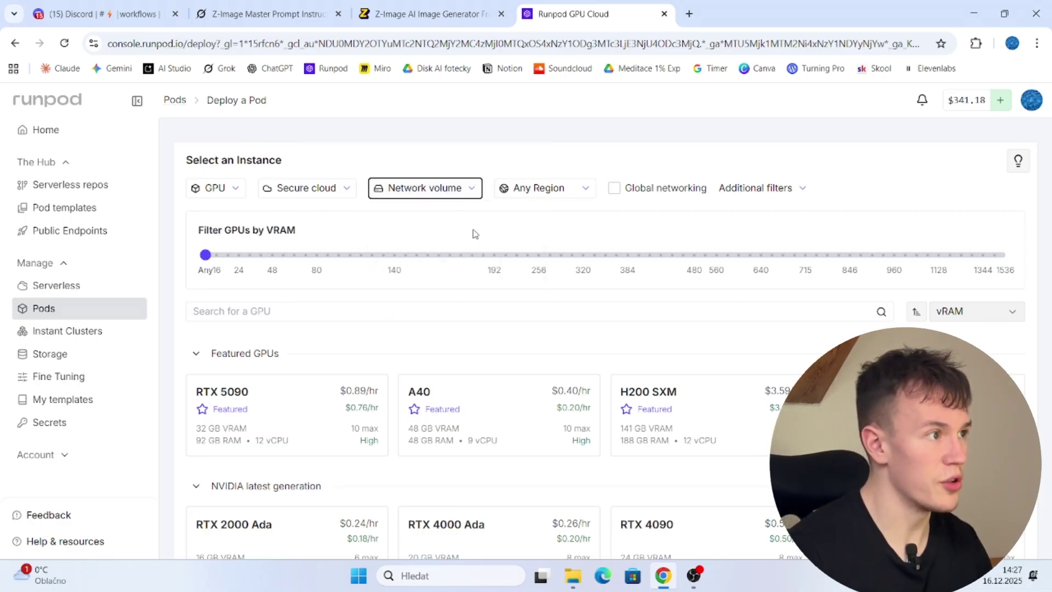
scroll(623, 333, down, 3)
scroll(624, 333, down, 6)
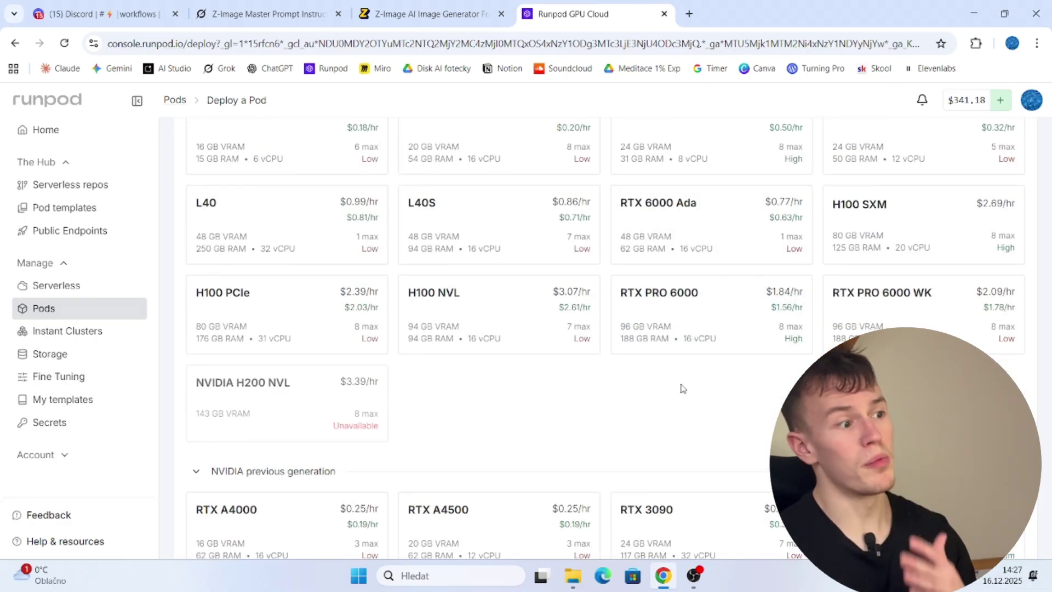
scroll(705, 430, down, 3)
scroll(720, 427, up, 4)
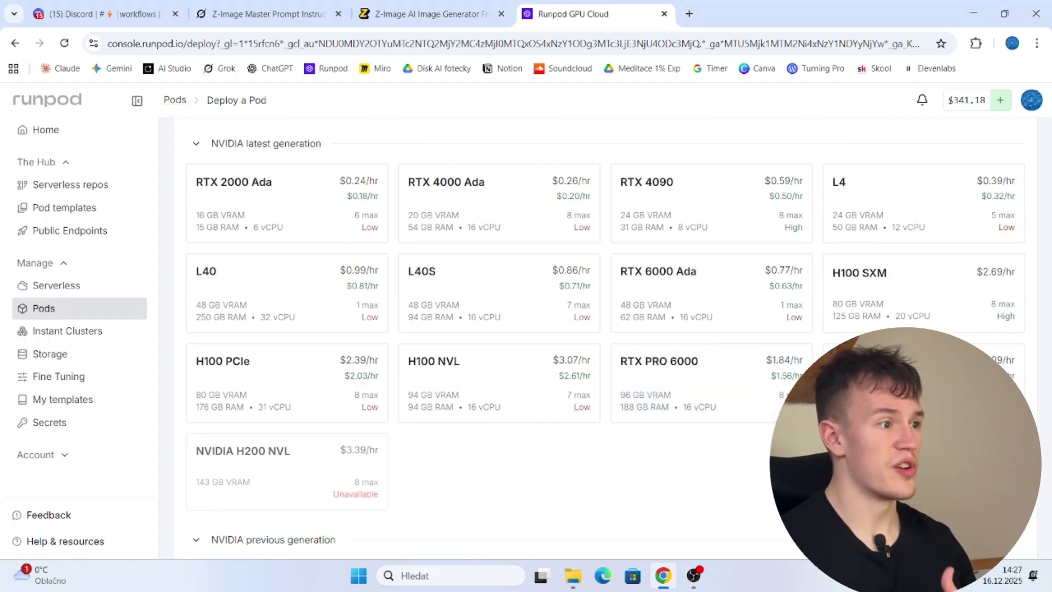
click(673, 378)
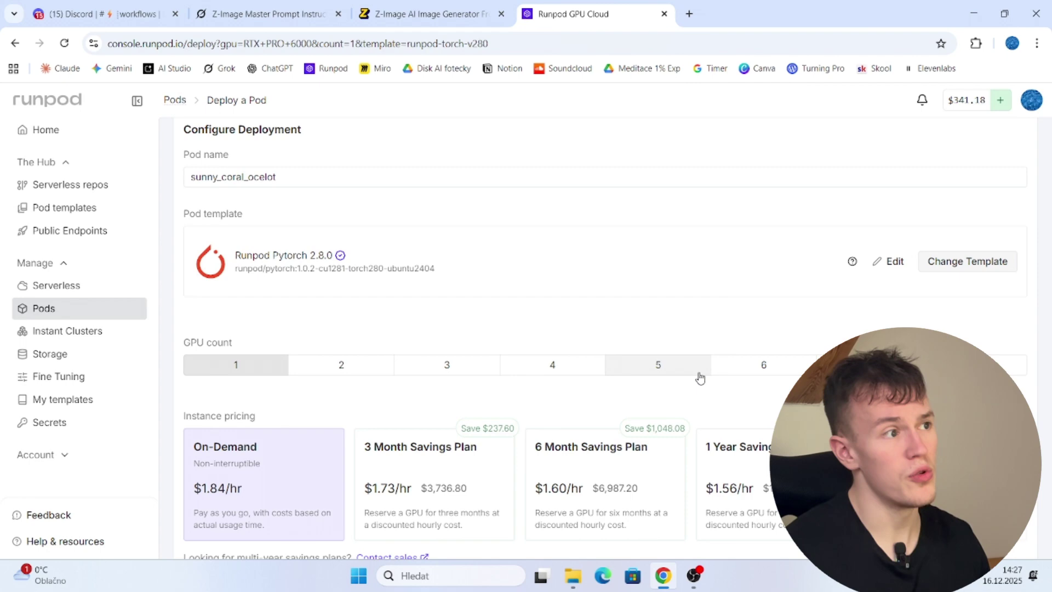
Step: Review Configure Deployment and highlight the Runpod Pytorch 2.8.0 Pod template label
scroll(735, 418, up, 12)
scroll(610, 422, down, 9)
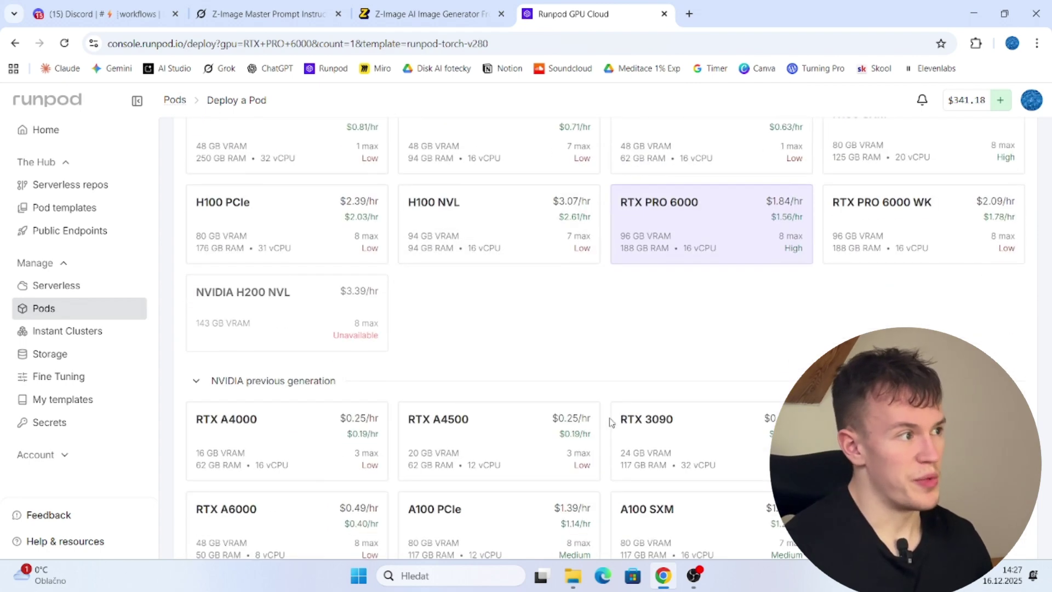
scroll(686, 429, down, 5)
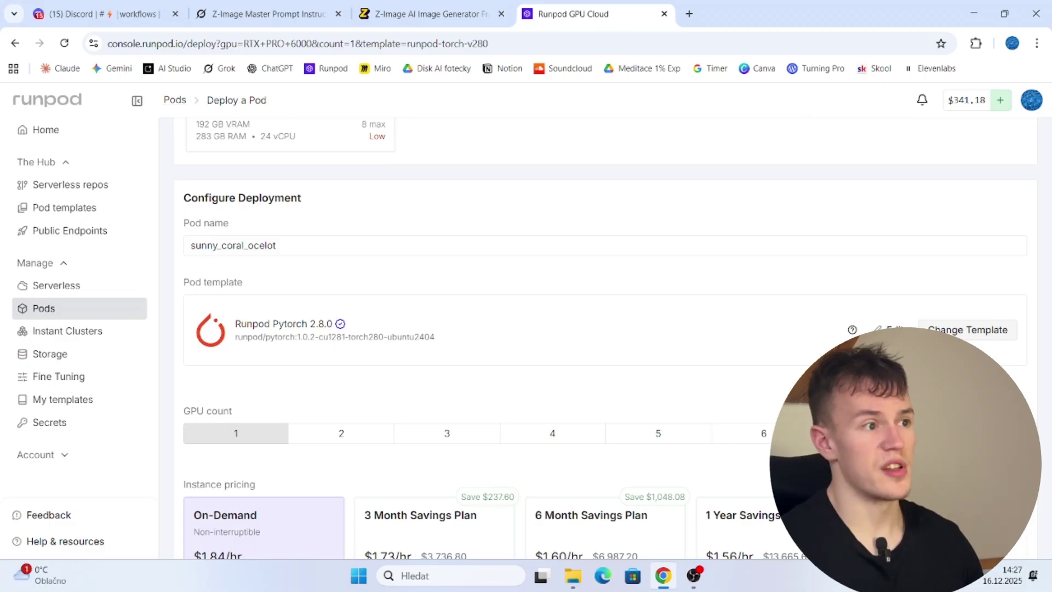
scroll(603, 339, down, 1)
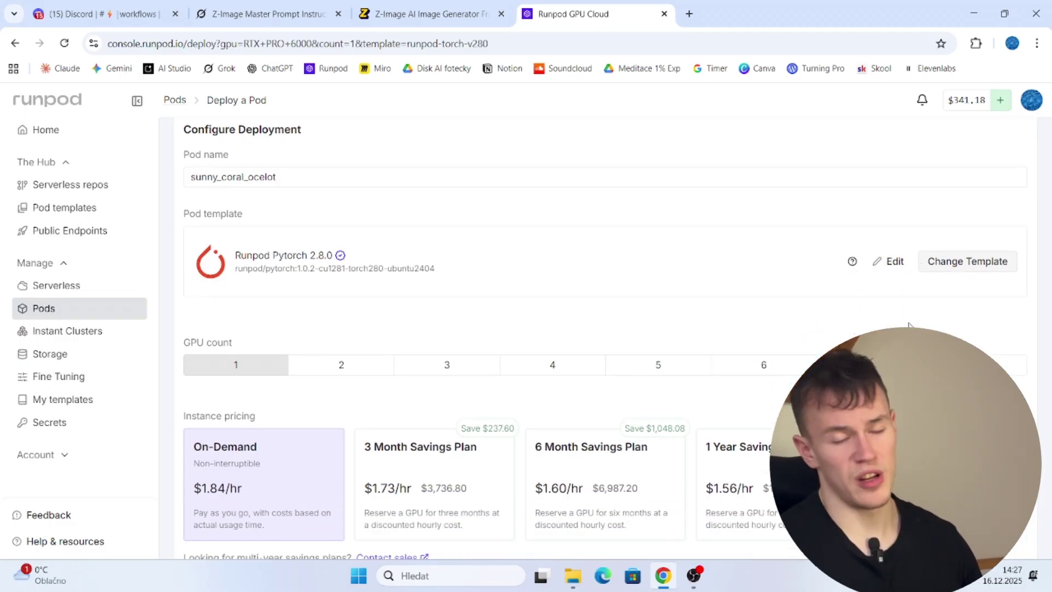
scroll(891, 323, up, 5)
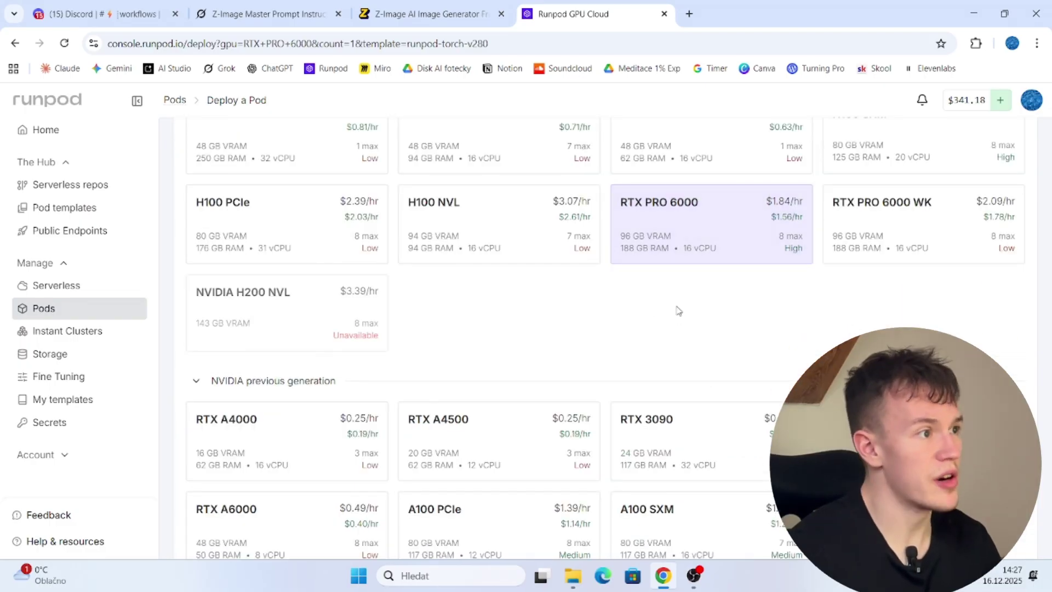
scroll(689, 306, down, 4)
scroll(729, 345, up, 5)
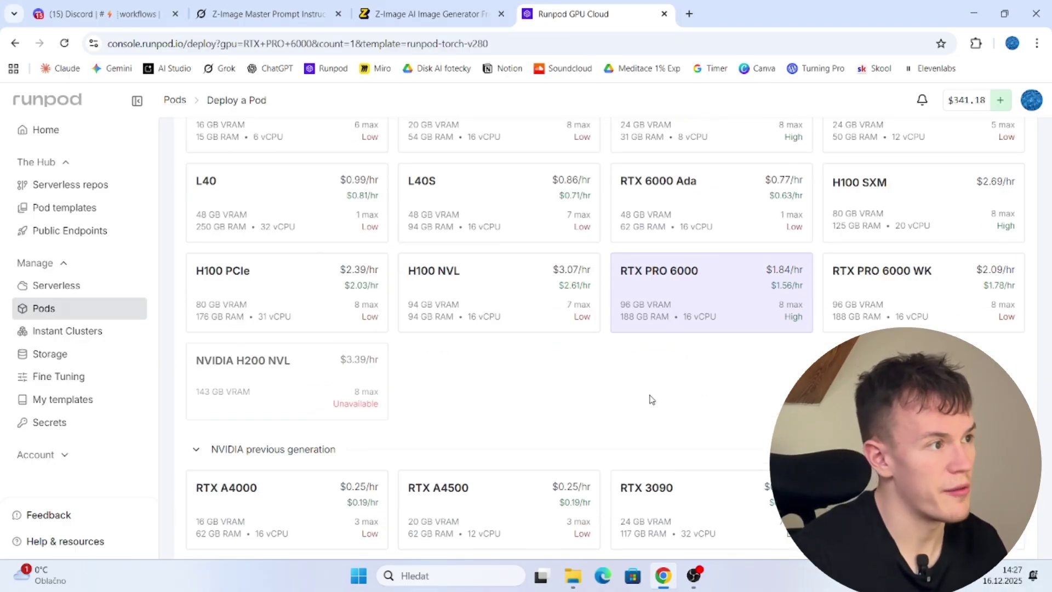
scroll(651, 399, down, 10)
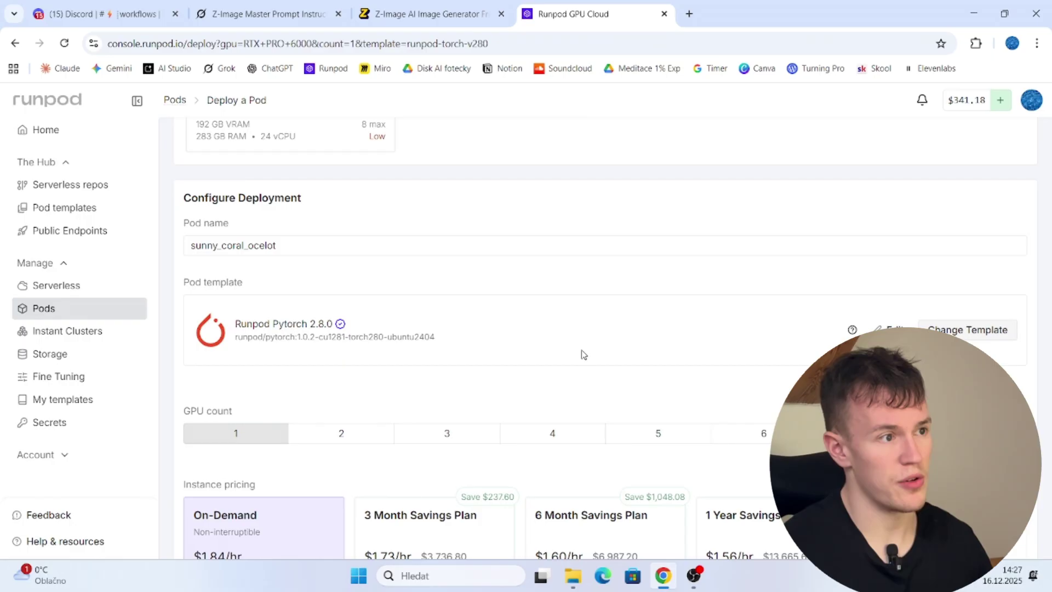
scroll(583, 355, down, 1)
drag(207, 213, 258, 216)
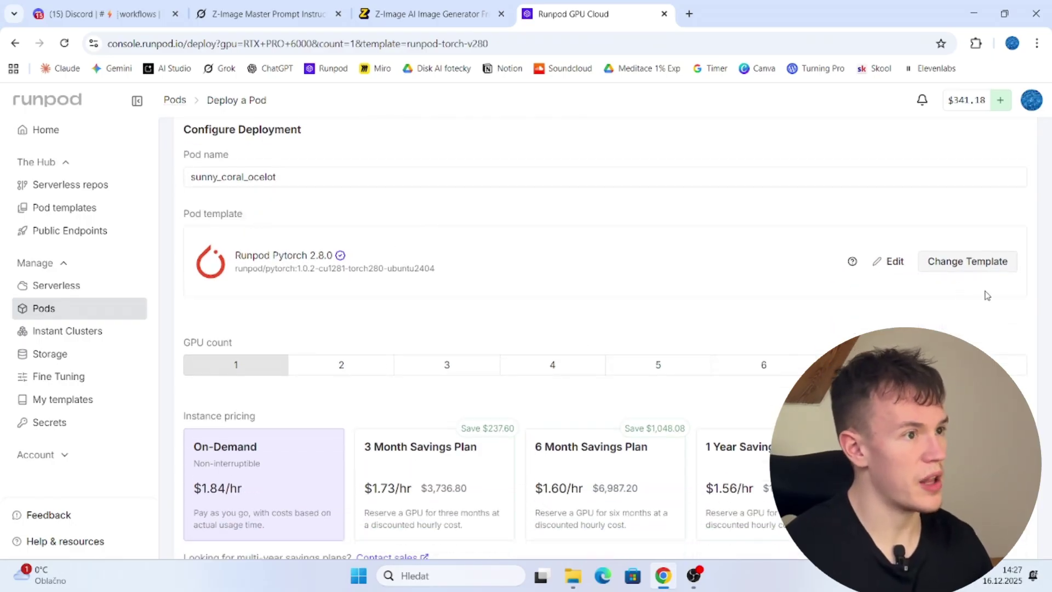
Step: Swap the template for ComfyUI Manager Permanent Disk torch2.4 via a 'comfyui manager' search
click(963, 261)
click(410, 213)
text(comfyui manager perm)
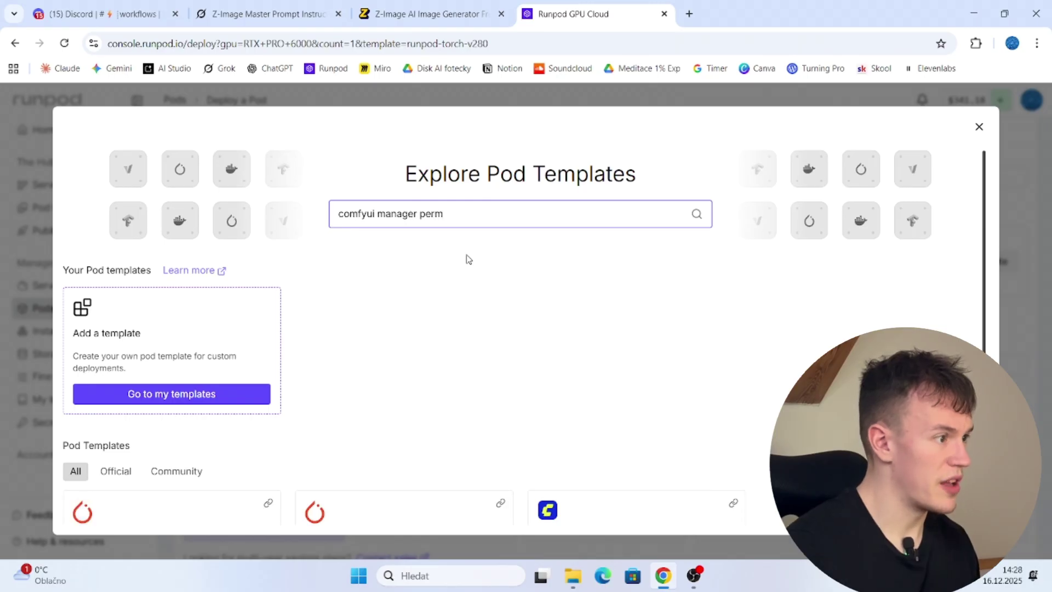
scroll(465, 258, down, 2)
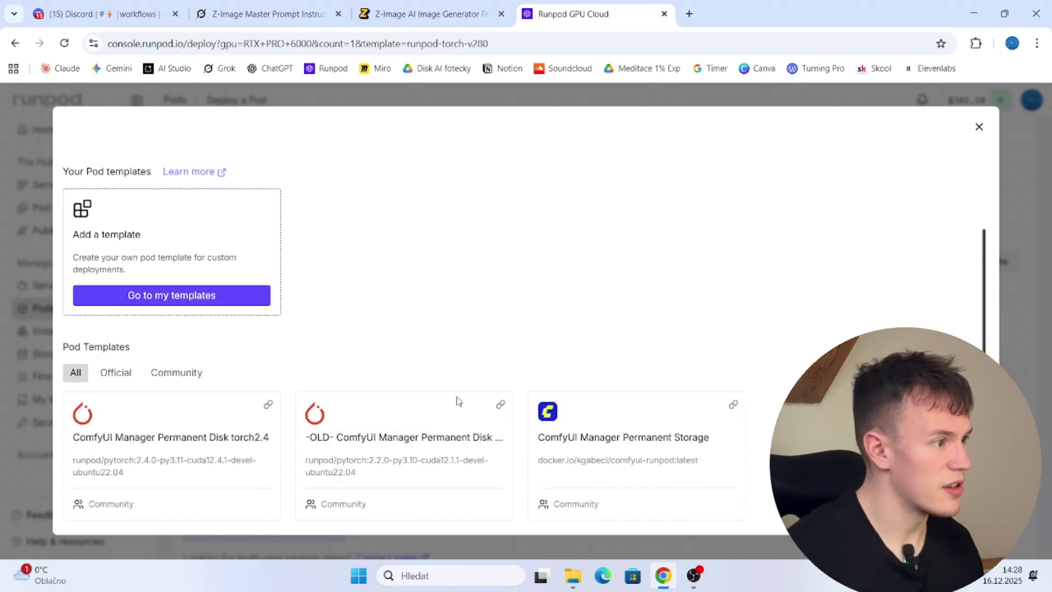
click(172, 445)
Step: Check the template overrides show 40 GB container and 120 GB volume disk
click(884, 262)
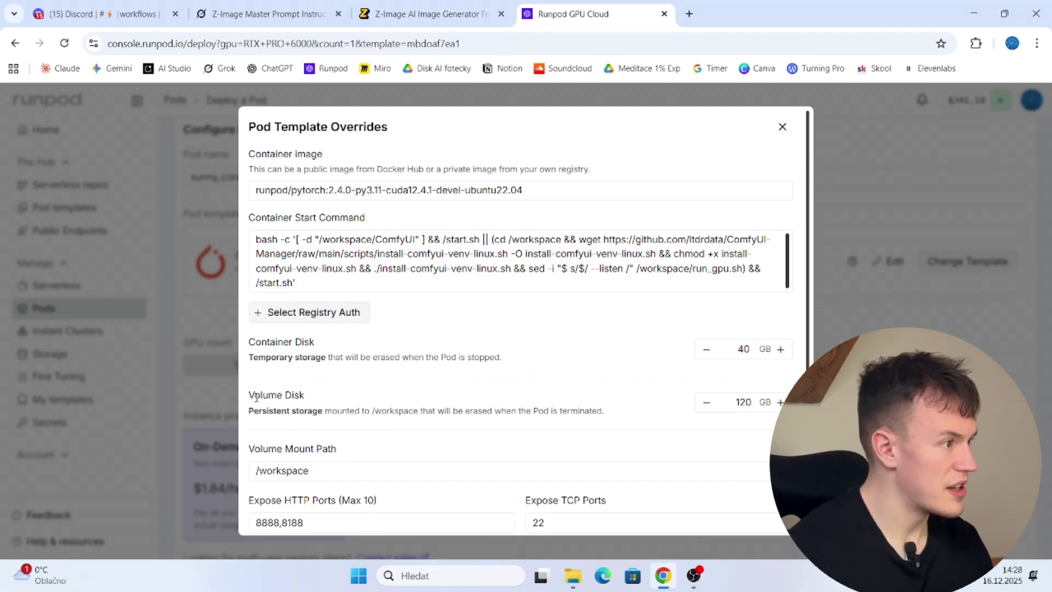
drag(256, 396, 322, 399)
click(548, 396)
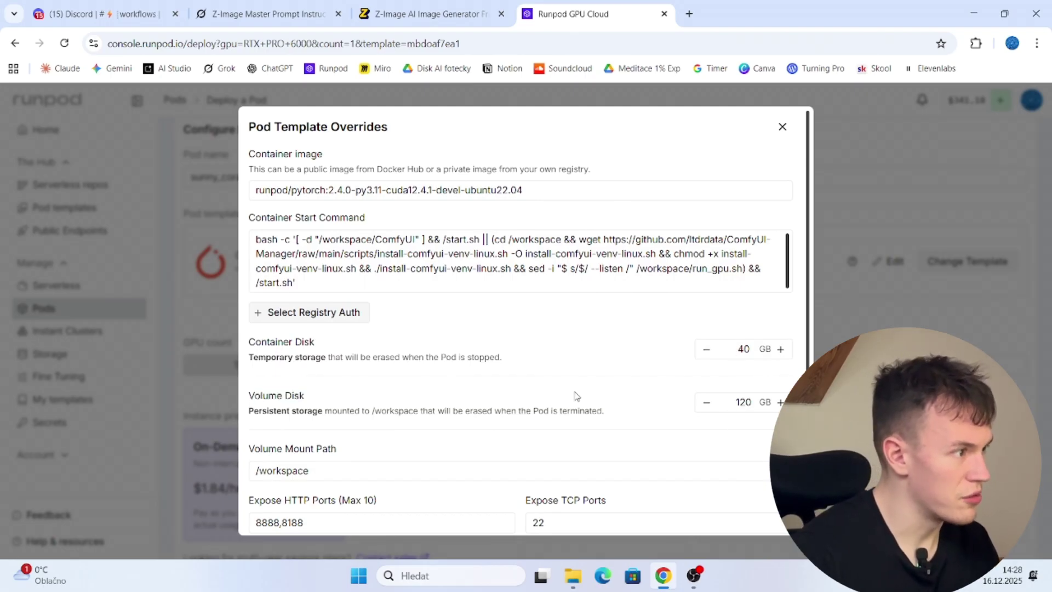
click(900, 327)
scroll(561, 274, down, 5)
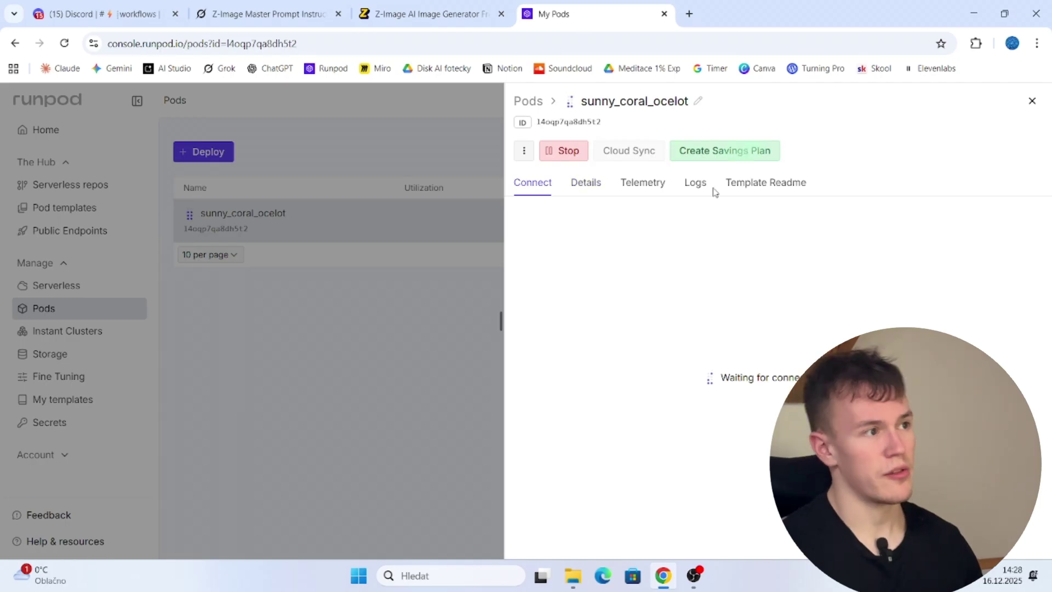
Step: Check the pod's logs and highlight the final 'pod is ready to use' message
click(691, 186)
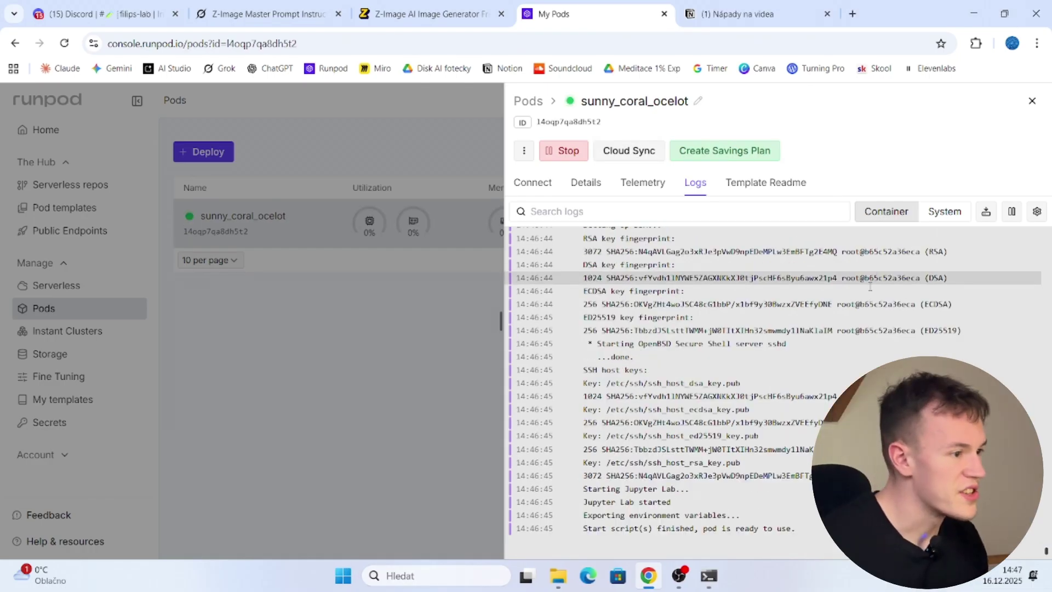
drag(805, 528, 583, 528)
click(451, 486)
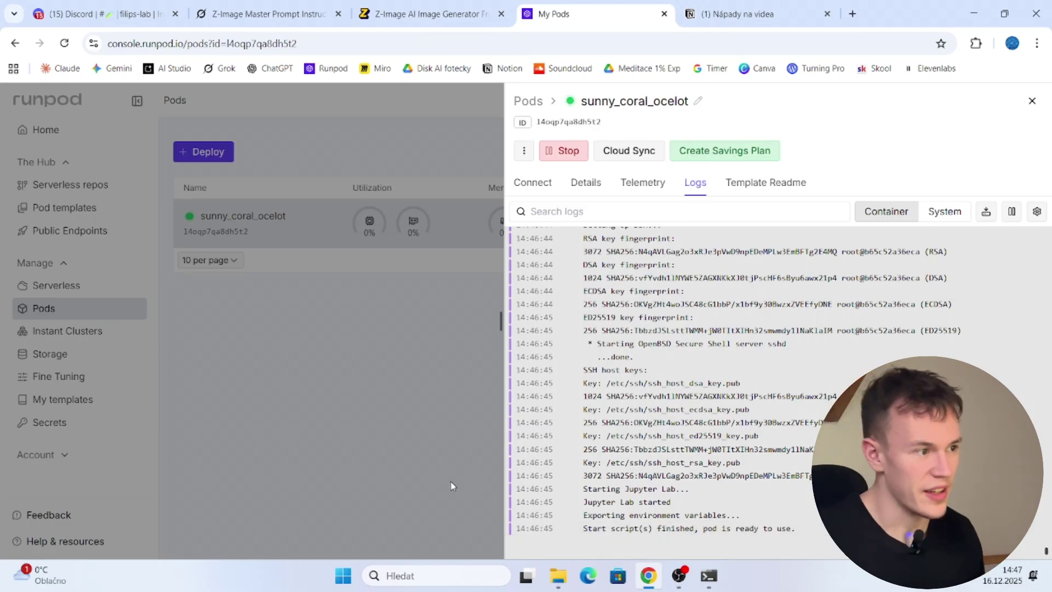
Step: Close and reopen the sunny_coral_ocelot pod details to refresh its connection options
click(366, 429)
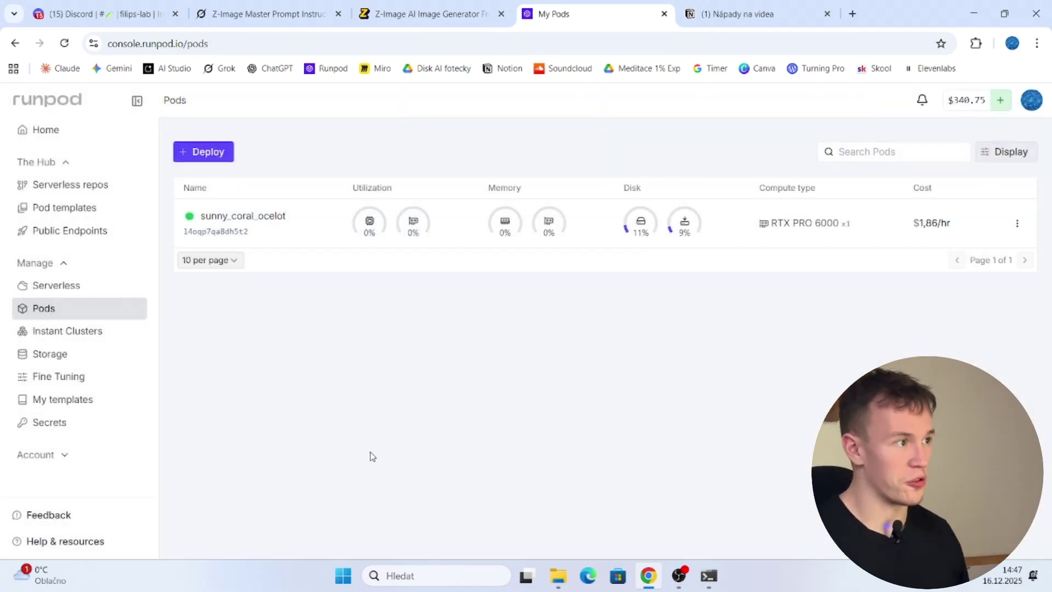
click(758, 244)
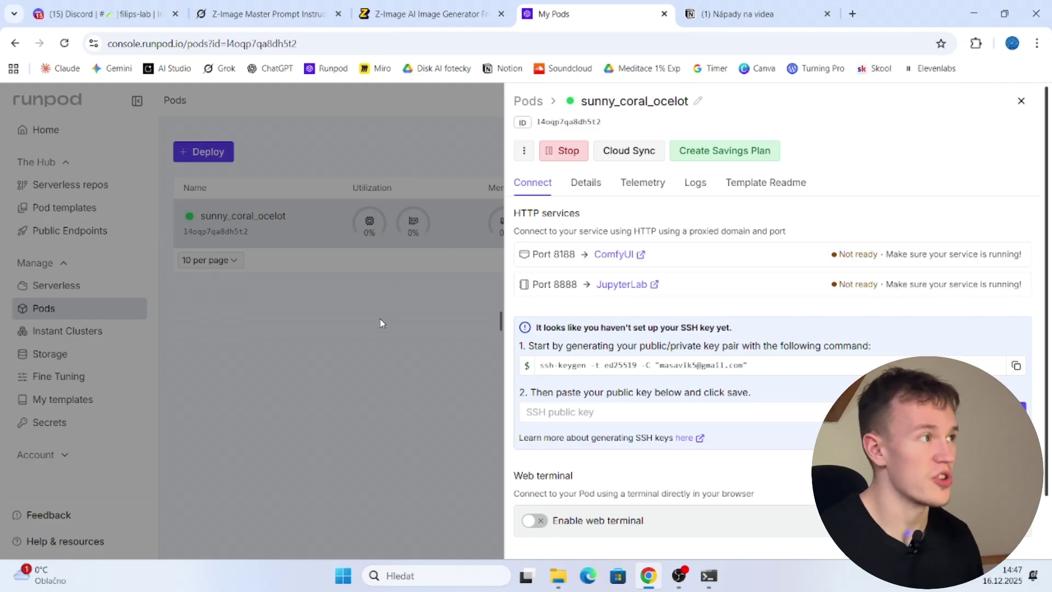
click(381, 296)
click(288, 237)
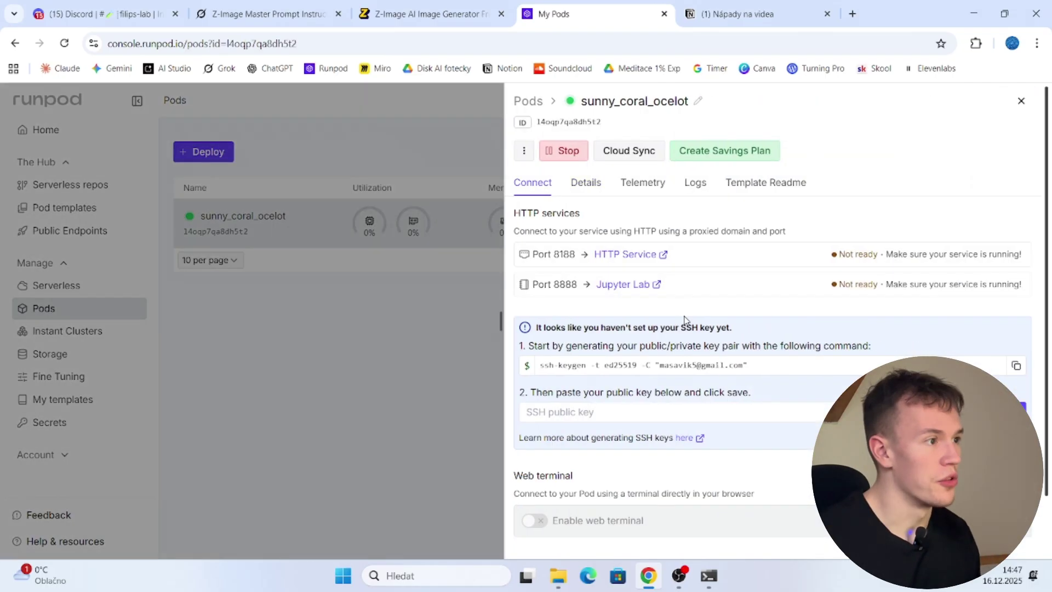
Step: Download Z-Image_Danrisi_modified_loaders.json and download_zimage_danrisi_models_scipt.sh from Discord's #workflows channel
click(623, 286)
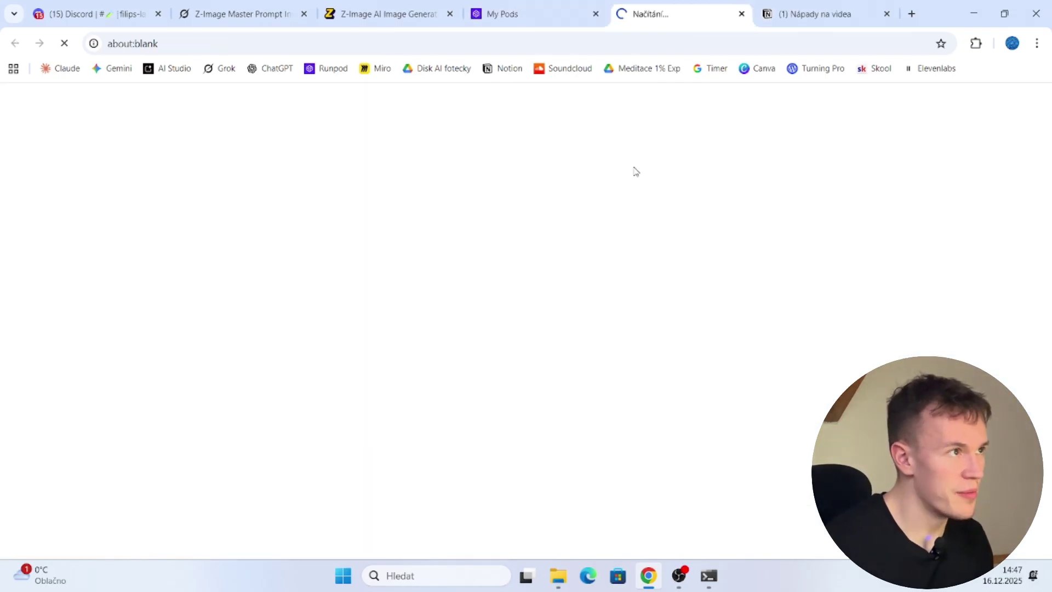
click(99, 12)
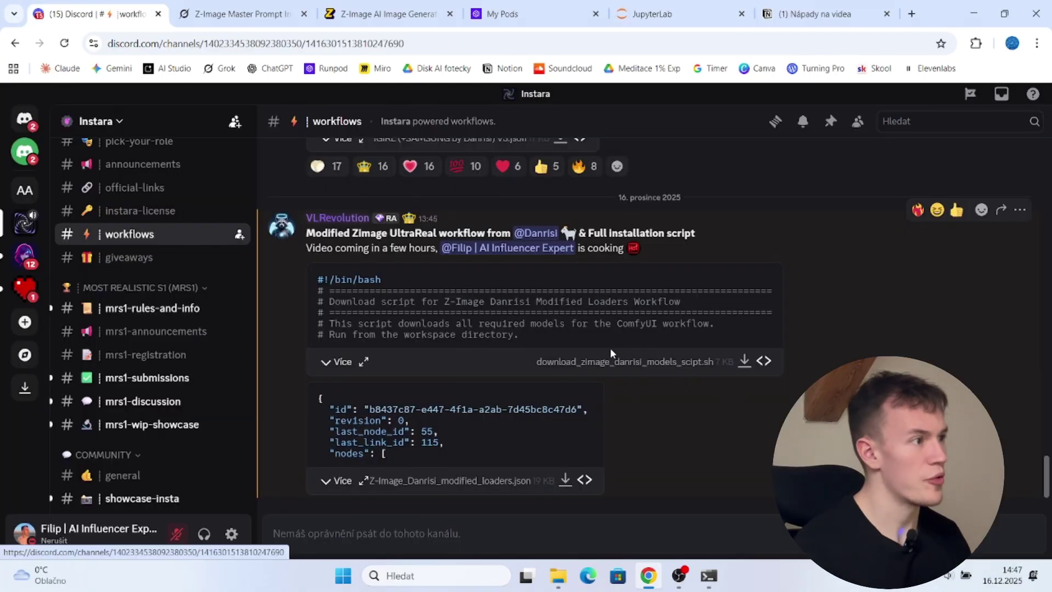
scroll(169, 315, up, 4)
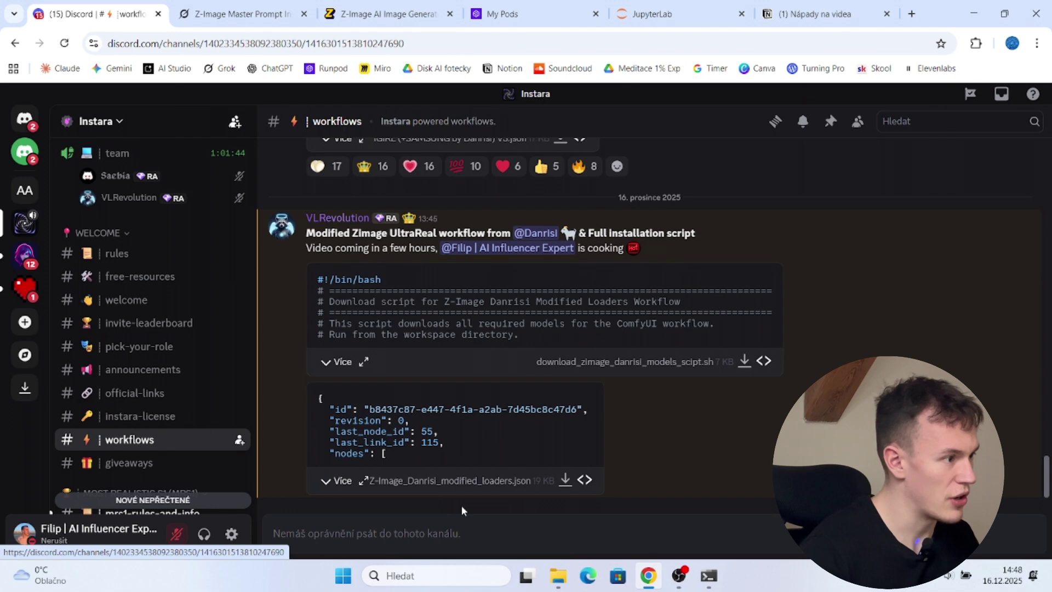
click(564, 480)
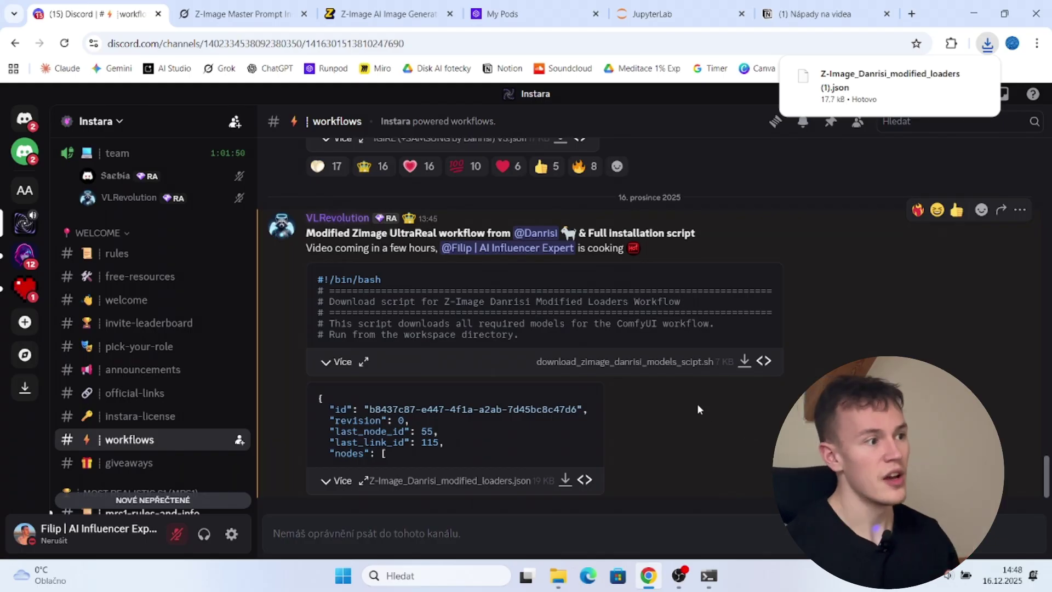
click(745, 362)
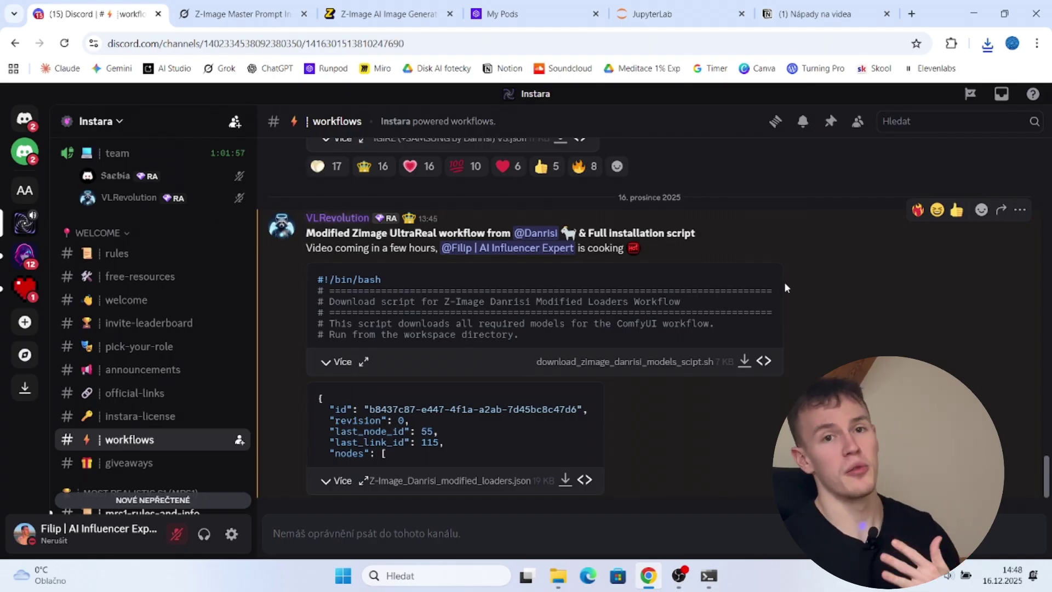
Step: Open a new terminal from the JupyterLab Launcher
click(679, 15)
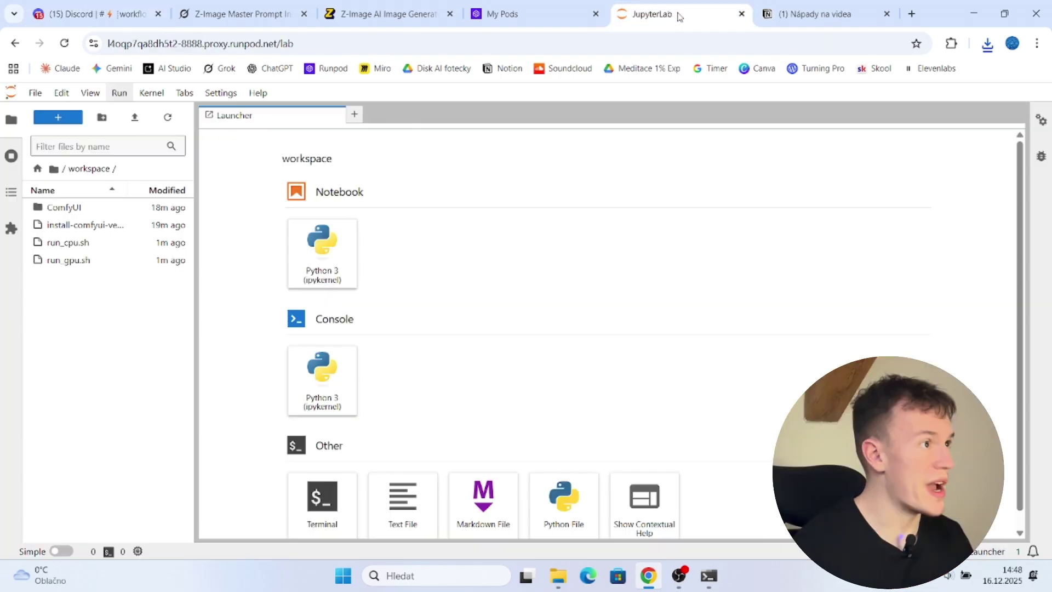
click(296, 496)
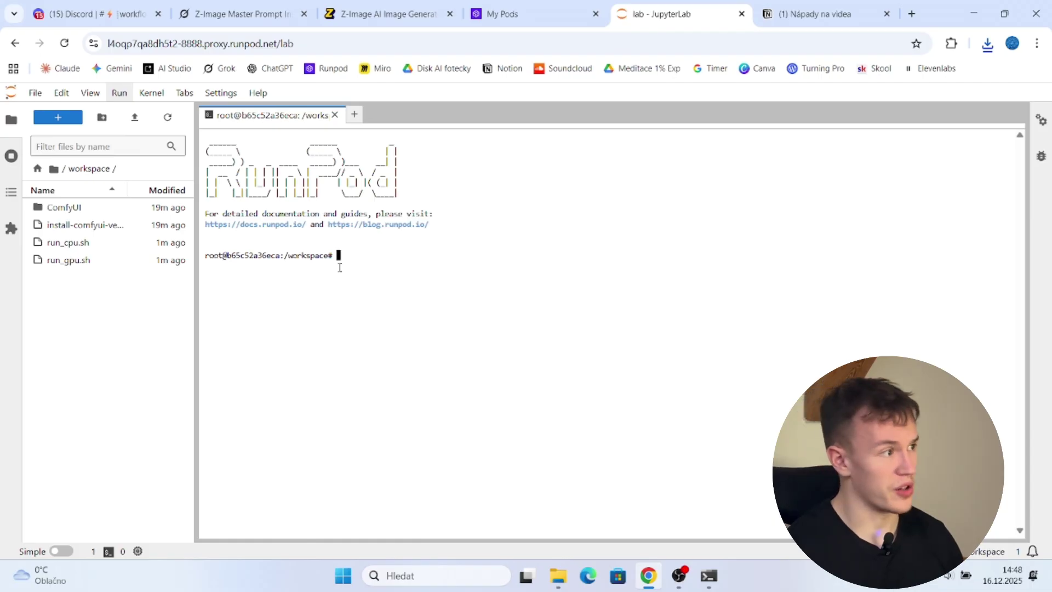
drag(340, 267, 271, 255)
click(309, 267)
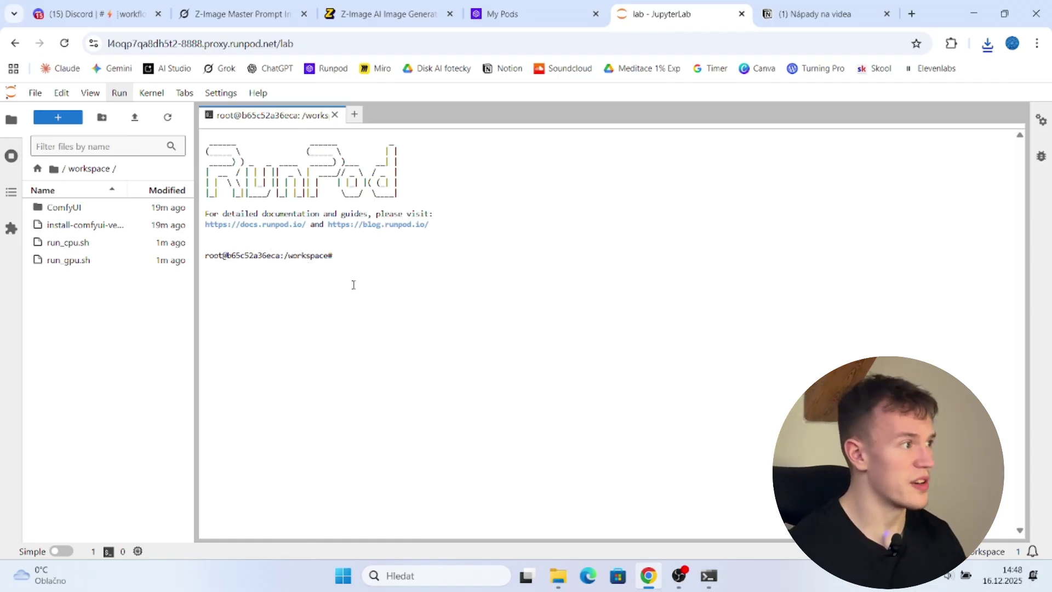
Step: Upload the downloaded download_zimage_danrisi_models_scipt.sh from Chrome's downloads into the workspace folder
click(987, 44)
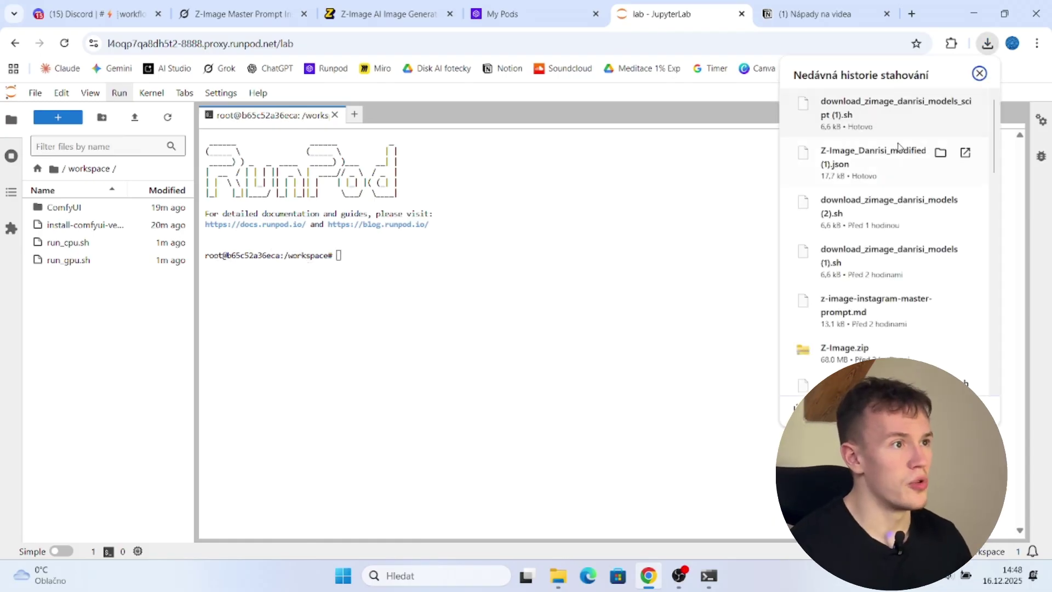
drag(854, 118, 64, 328)
click(112, 335)
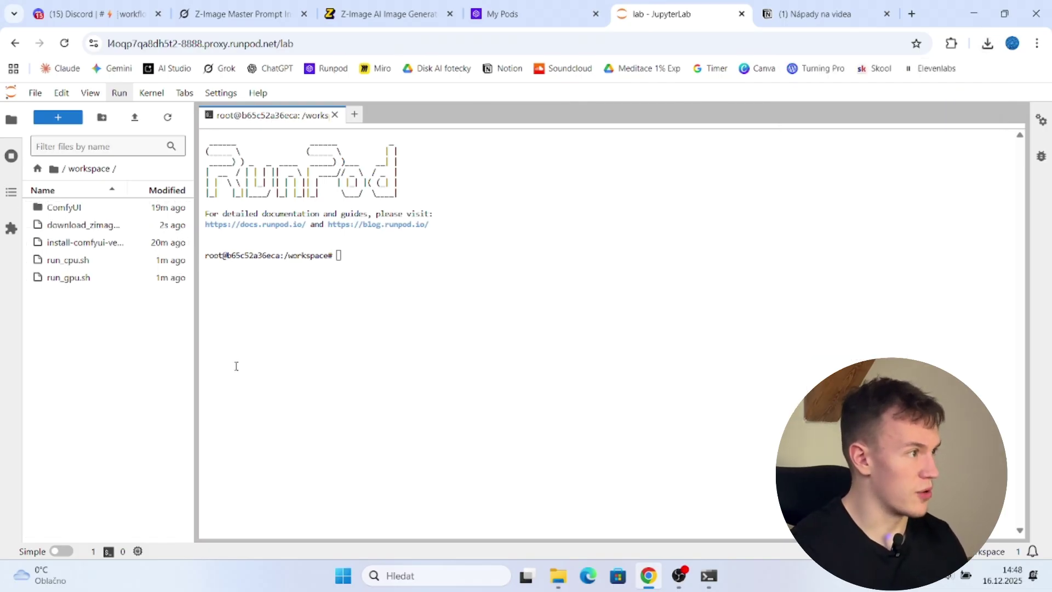
Step: Enter the command 'bash download_zimage_danrisi_models_scipt\ \(1\).sh' in the terminal without running it
click(349, 319)
text(bash do)
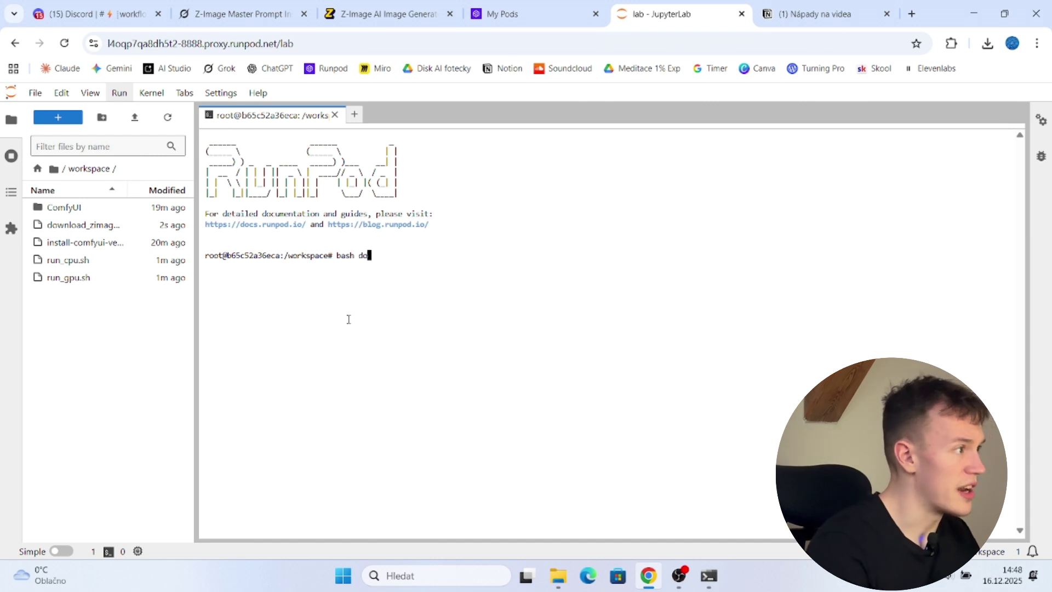
key(Tab)
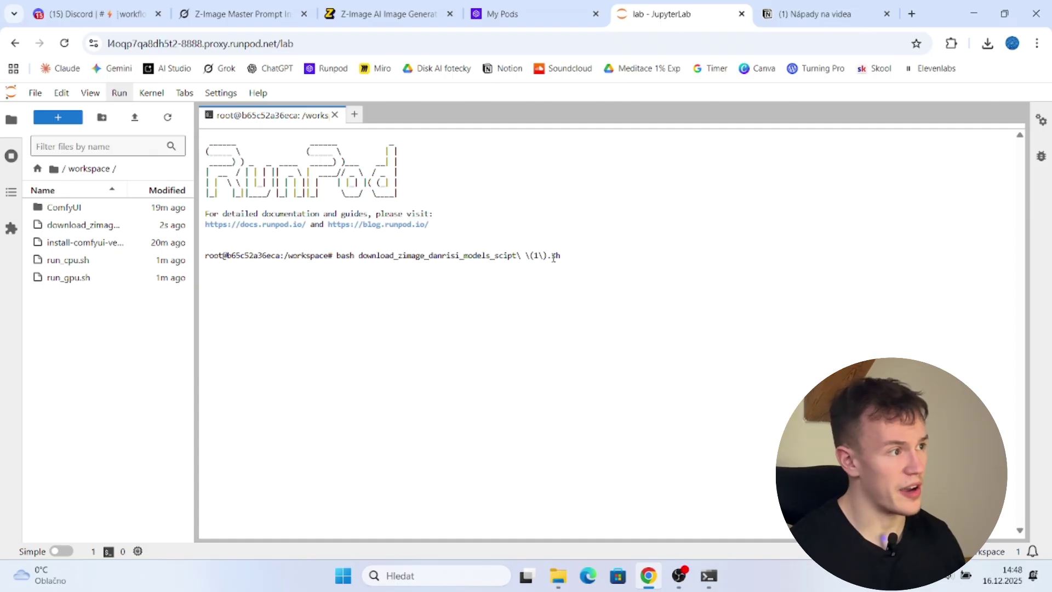
drag(528, 255, 540, 256)
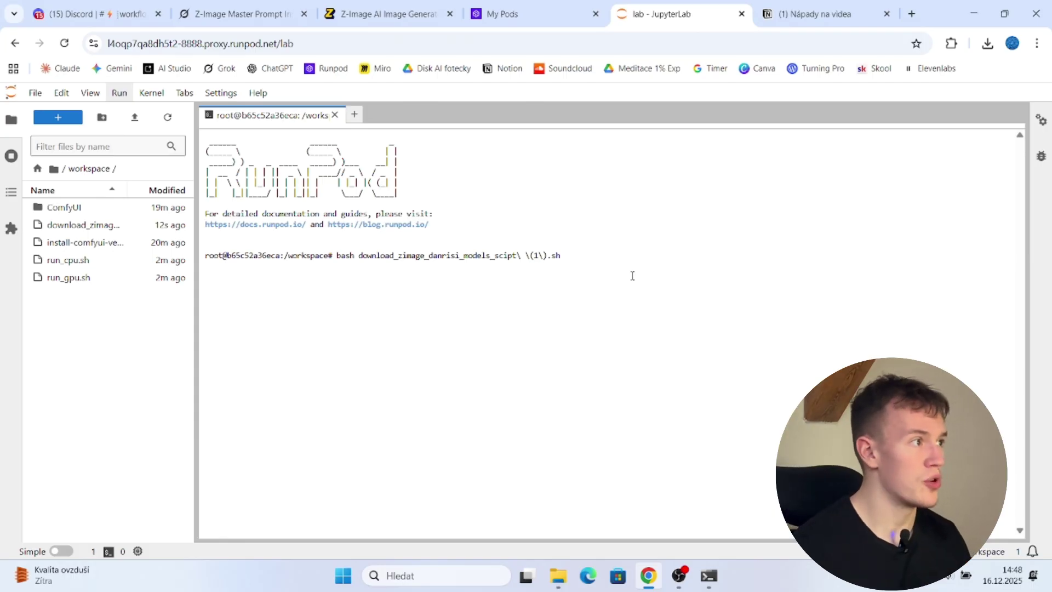
Step: Run the model download script and wait for the ComfyUI server to start
key(Return)
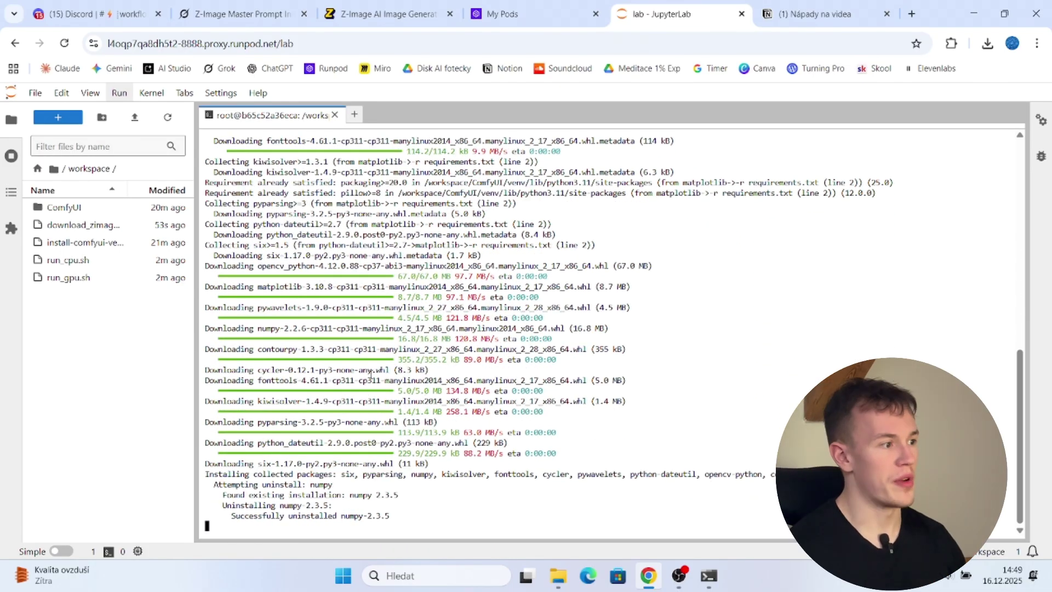
drag(441, 516, 331, 193)
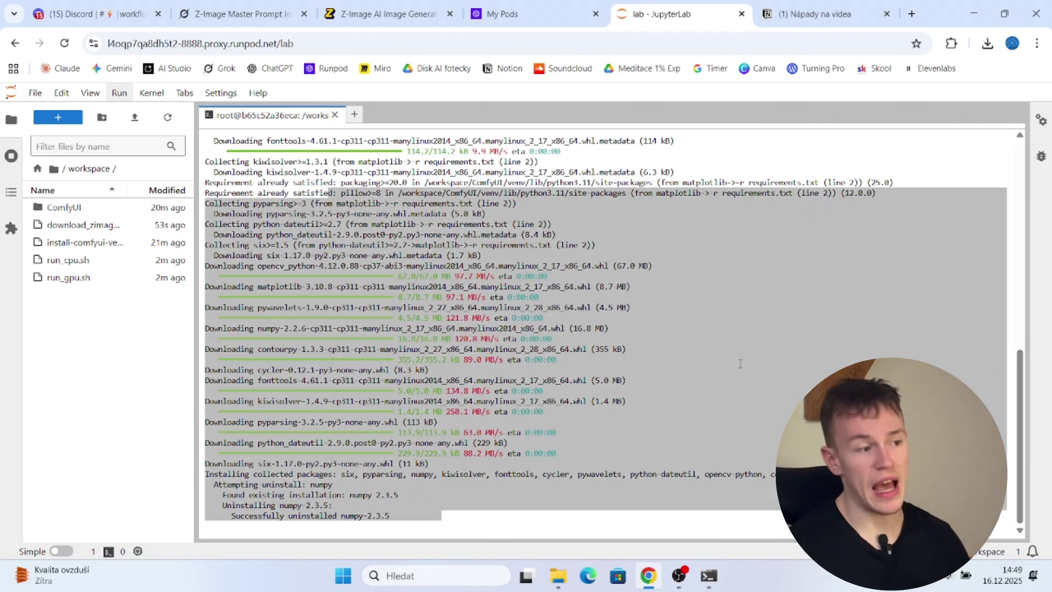
click(556, 383)
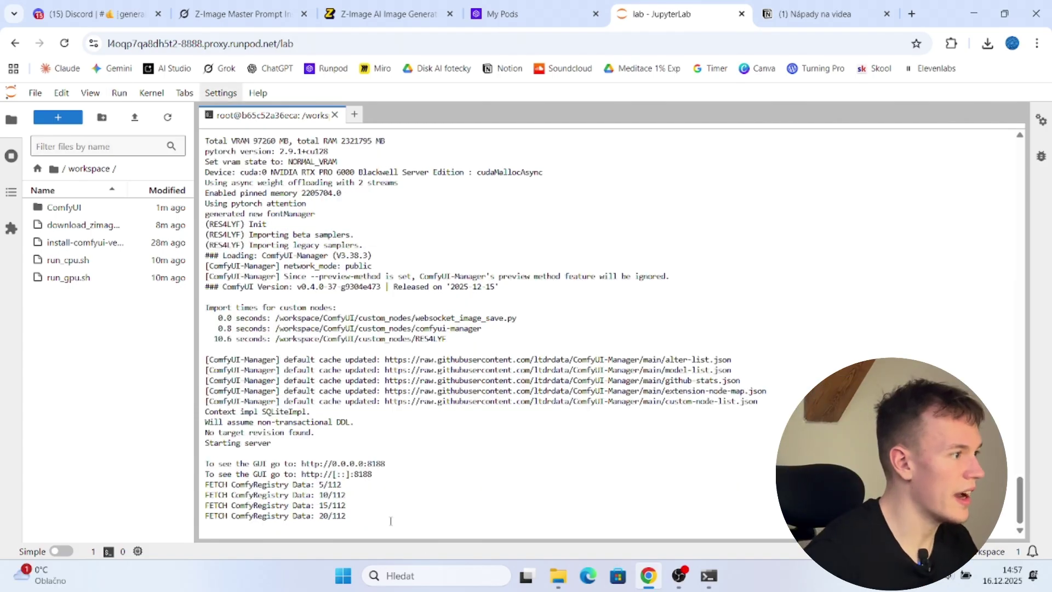
drag(388, 526, 203, 460)
click(575, 260)
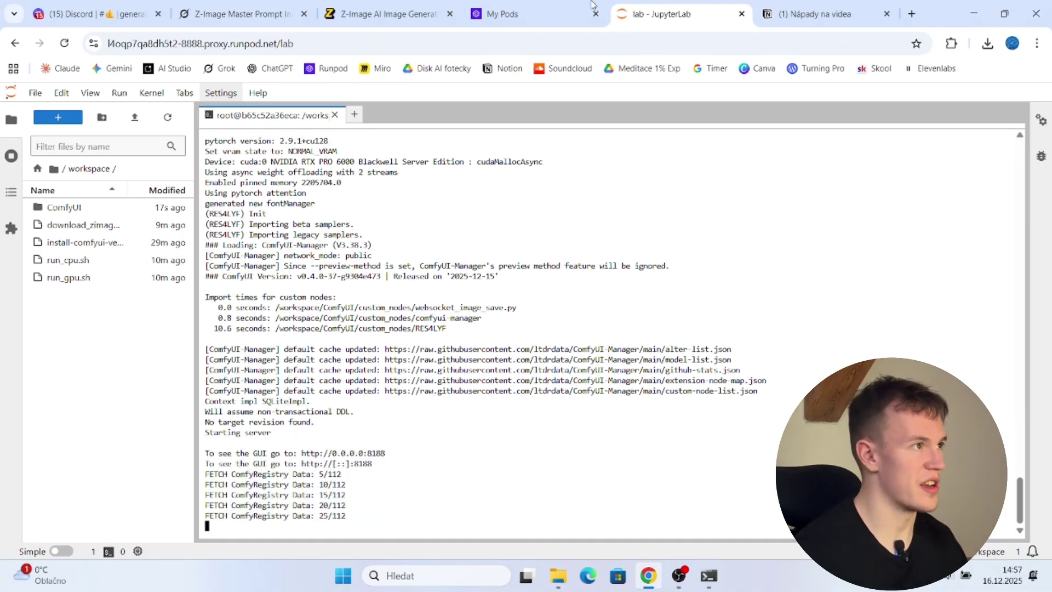
Step: Open ComfyUI on port 8188 from the sunny_coral_ocelot pod in RunPod
click(528, 6)
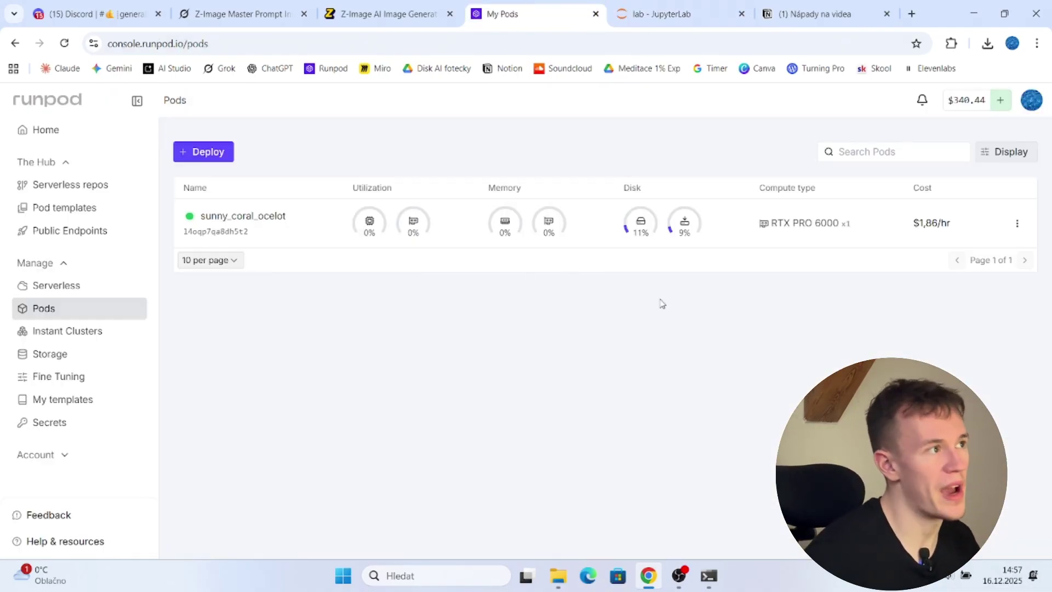
click(462, 230)
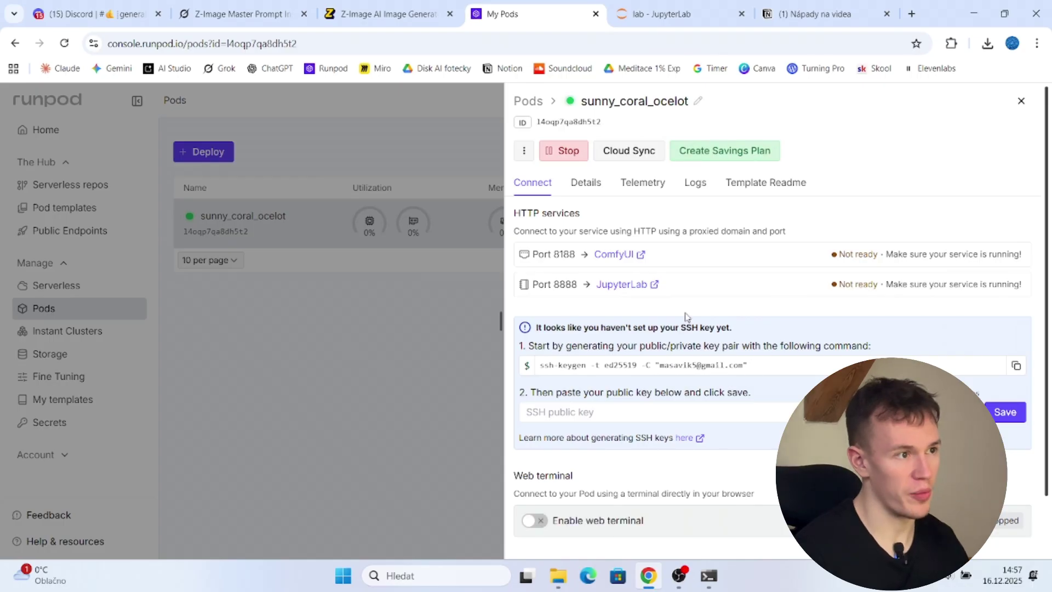
click(609, 255)
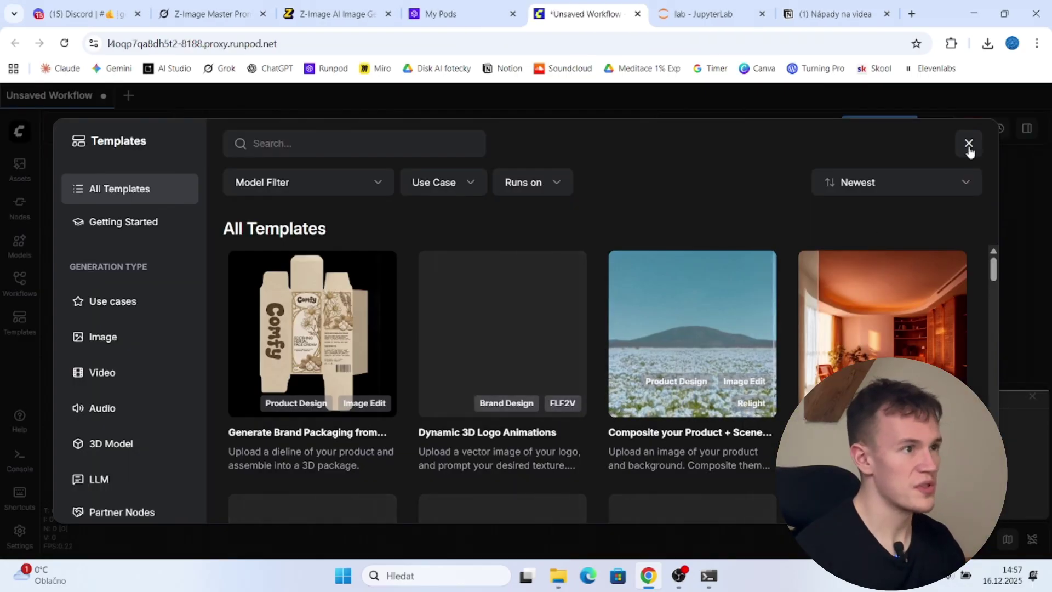
Step: Close the Templates gallery and show Chrome's recent downloads with the Z-Image workflow JSON
click(964, 144)
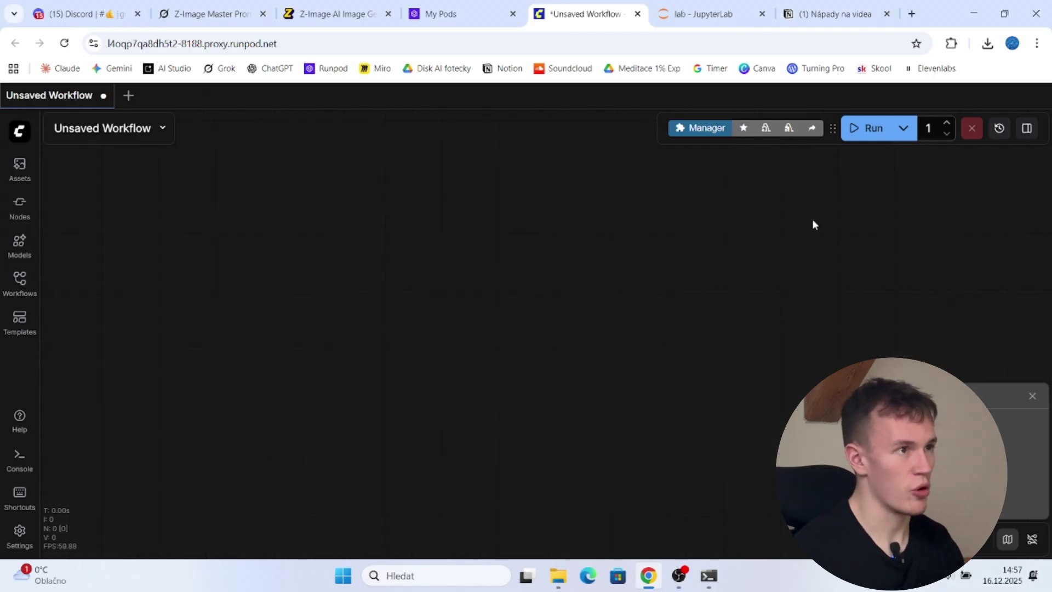
click(987, 44)
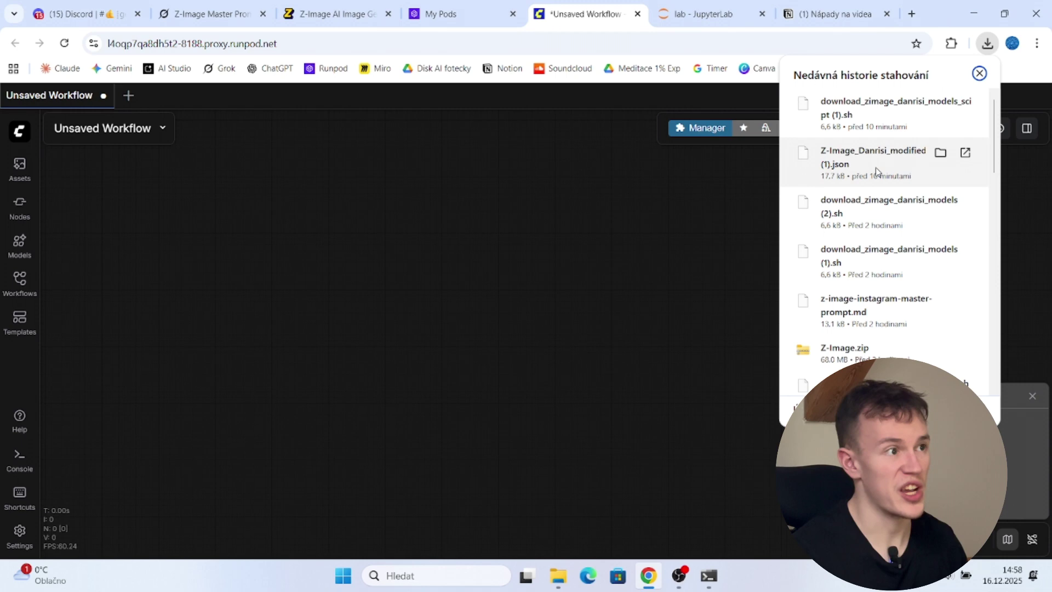
click(96, 12)
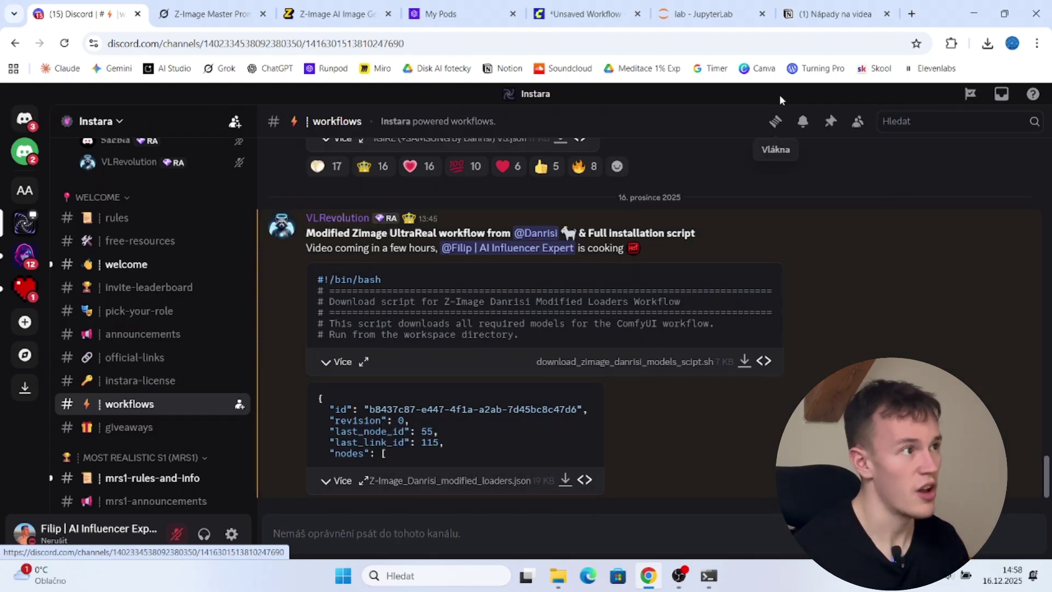
click(594, 5)
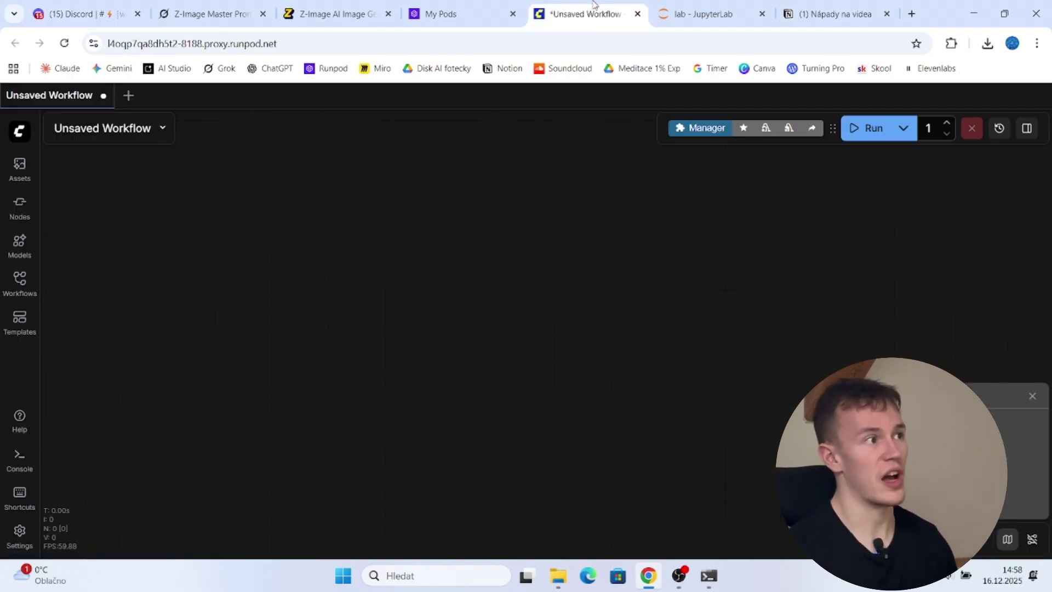
click(986, 43)
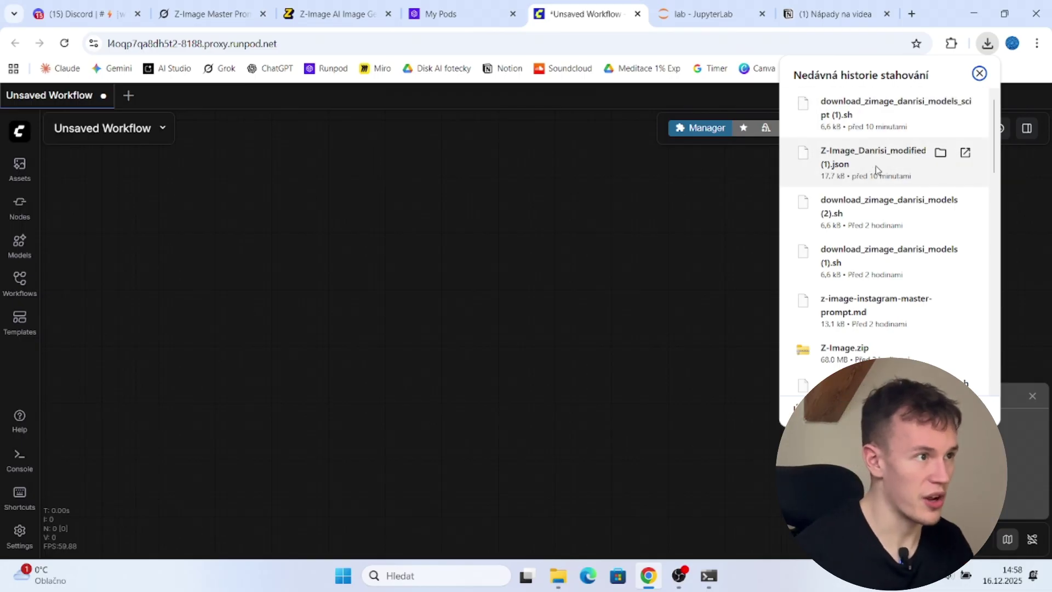
Step: Load Z-Image_Danrisi_modified_loaders.json onto the canvas and dismiss the missing-nodes warning
drag(877, 170, 612, 316)
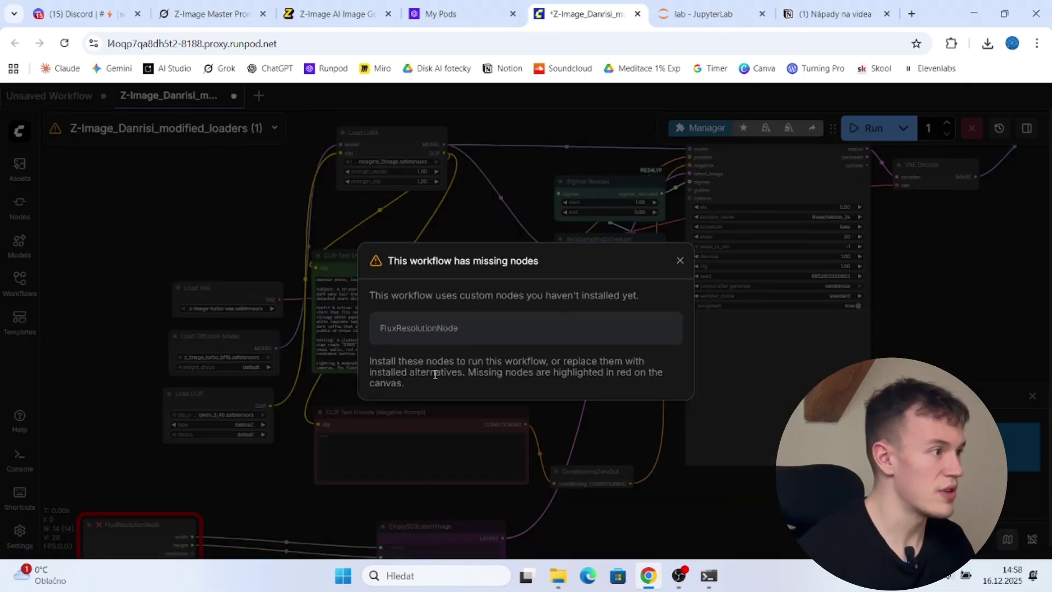
drag(382, 295, 530, 381)
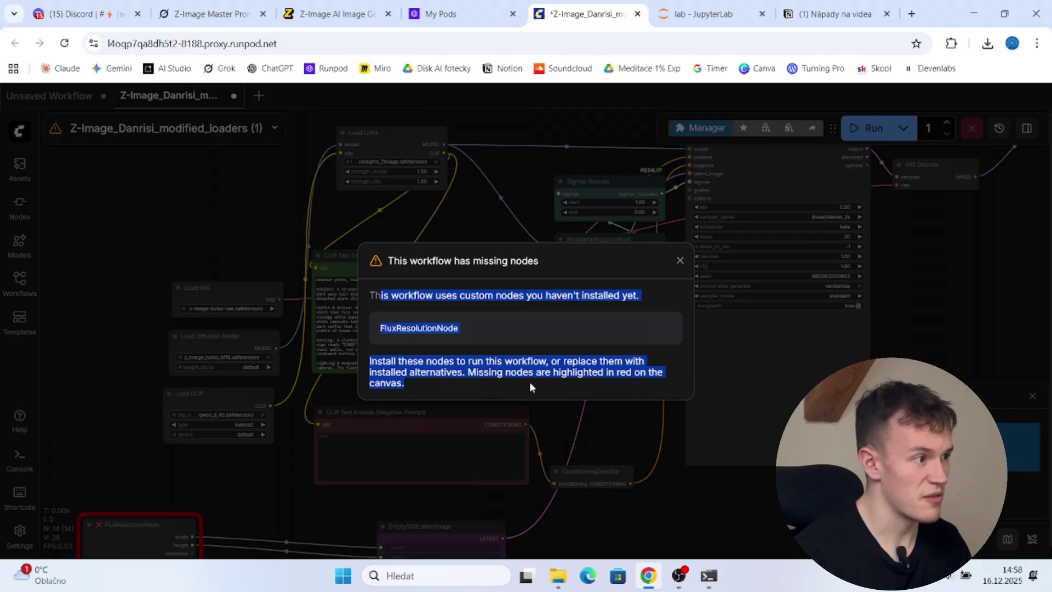
click(529, 381)
click(680, 261)
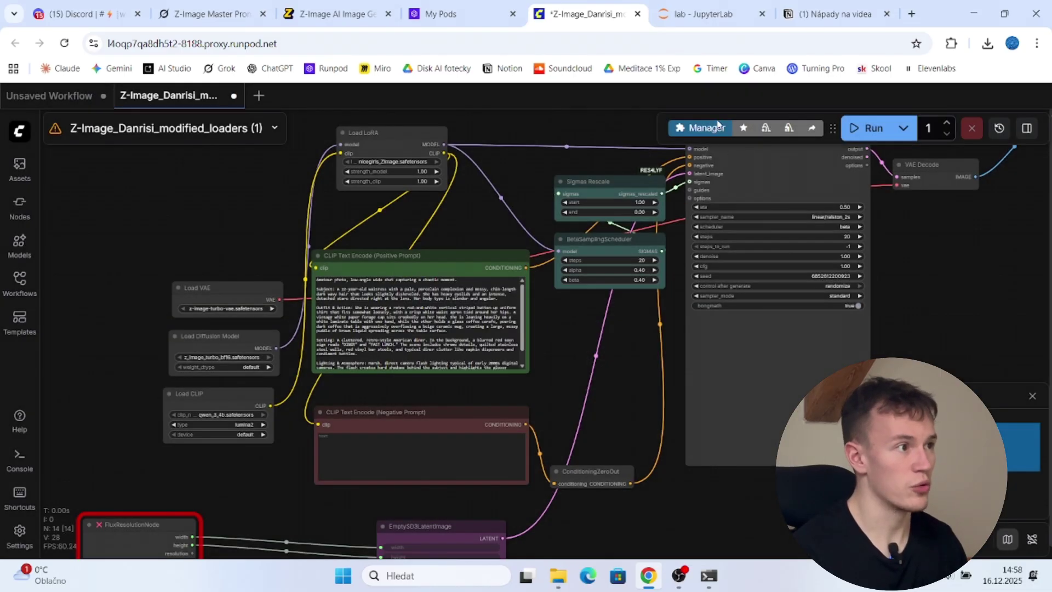
Step: Install the missing ControlAltAI Nodes pack via Manager's Install Missing Custom Nodes
click(701, 127)
click(541, 248)
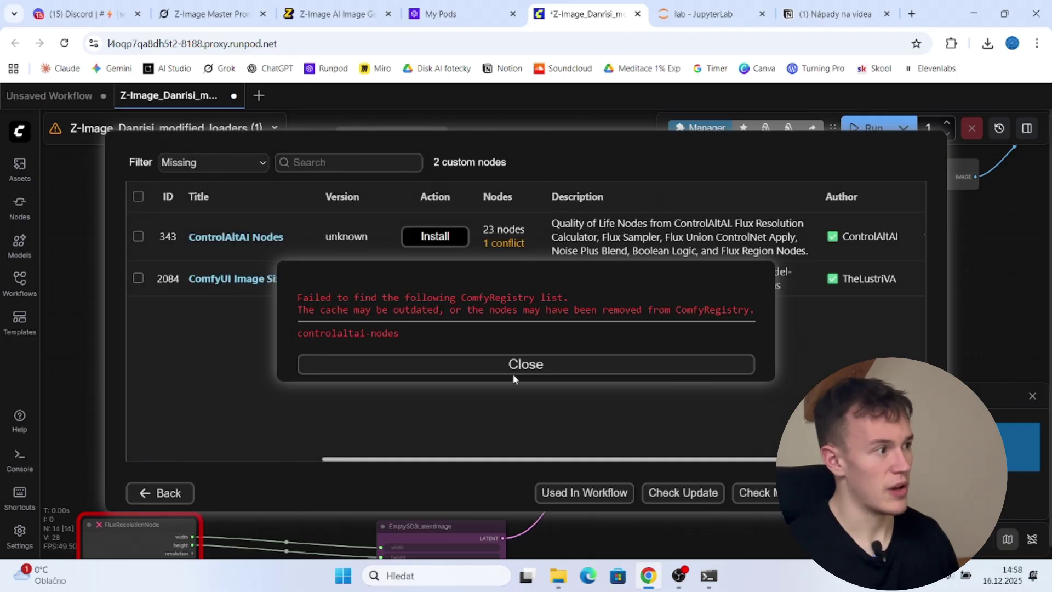
click(526, 374)
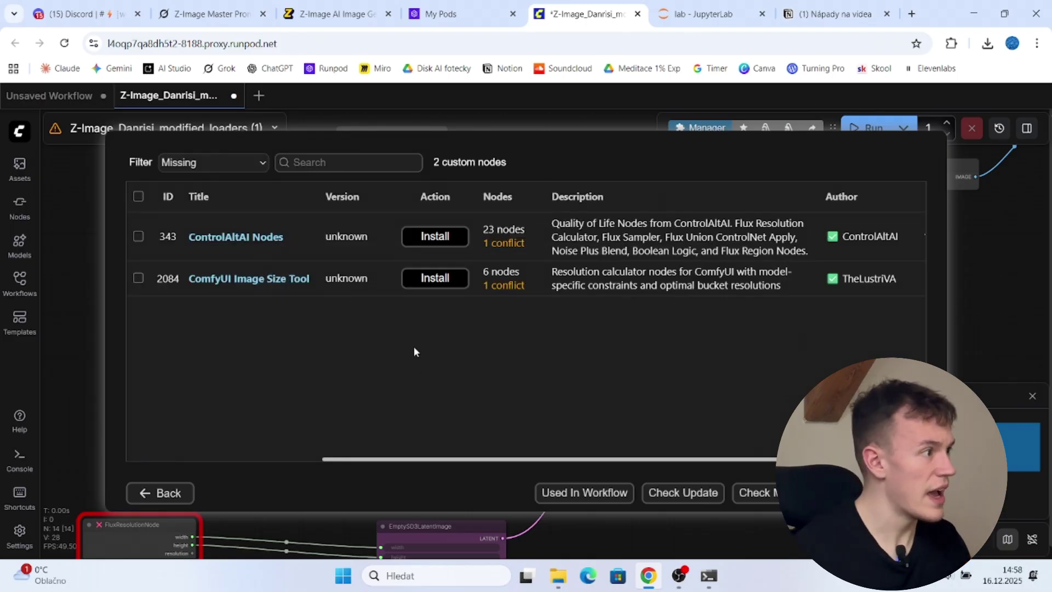
click(432, 237)
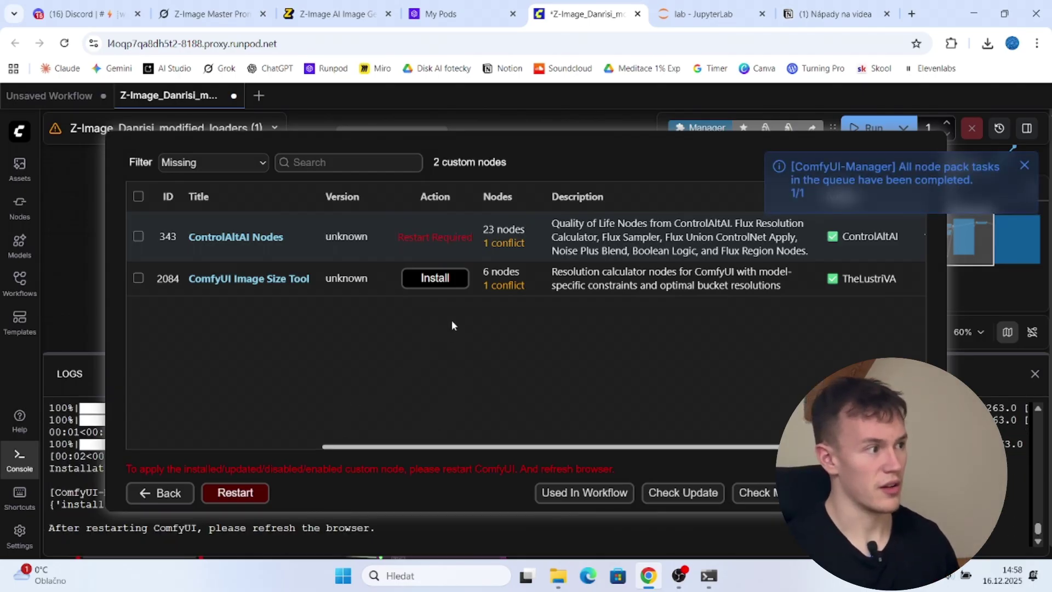
click(243, 492)
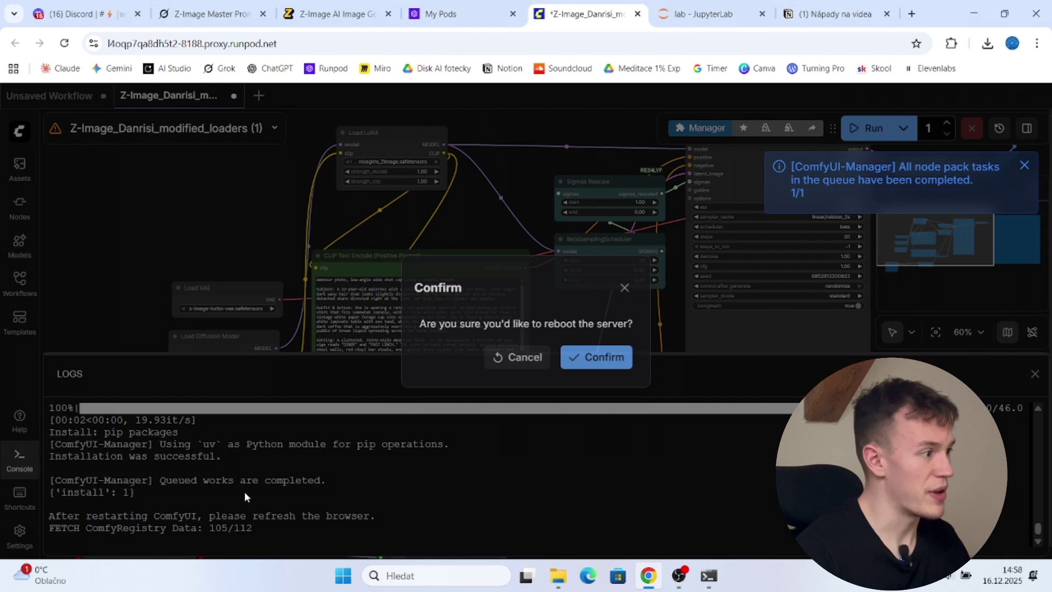
click(603, 359)
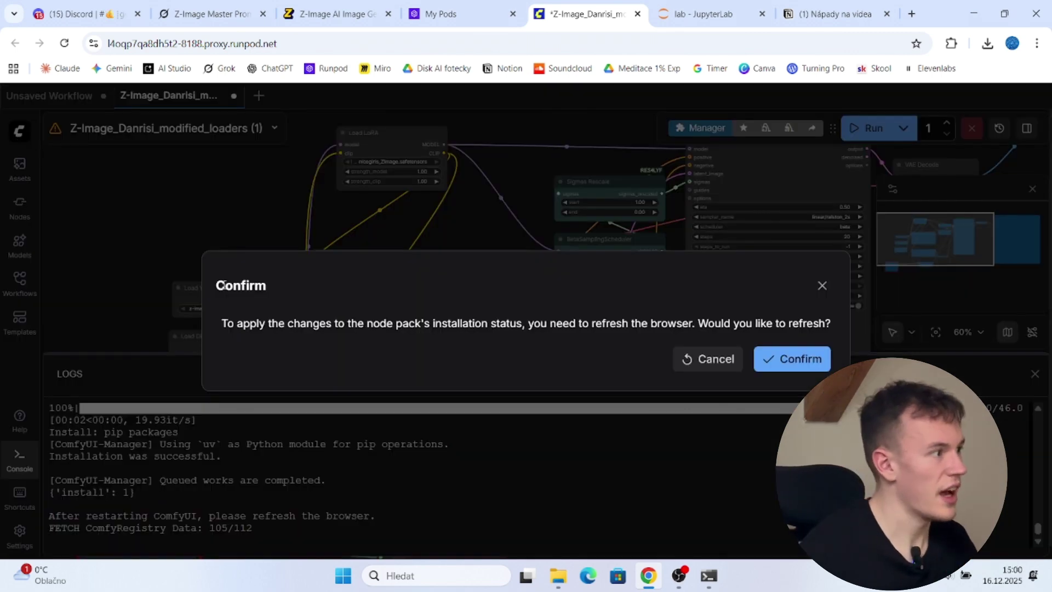
drag(221, 284, 217, 263)
click(756, 351)
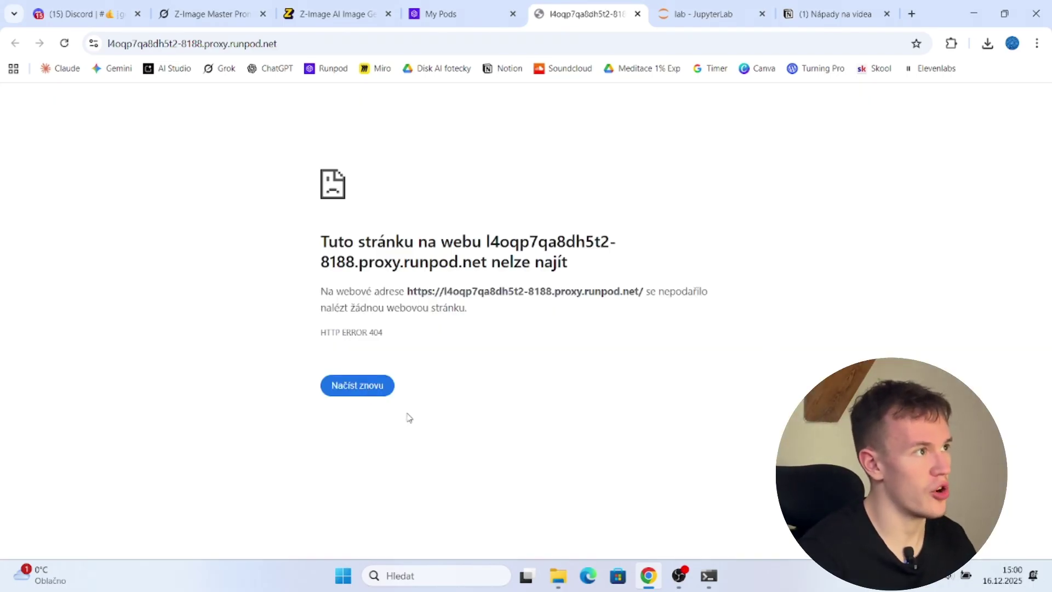
click(359, 385)
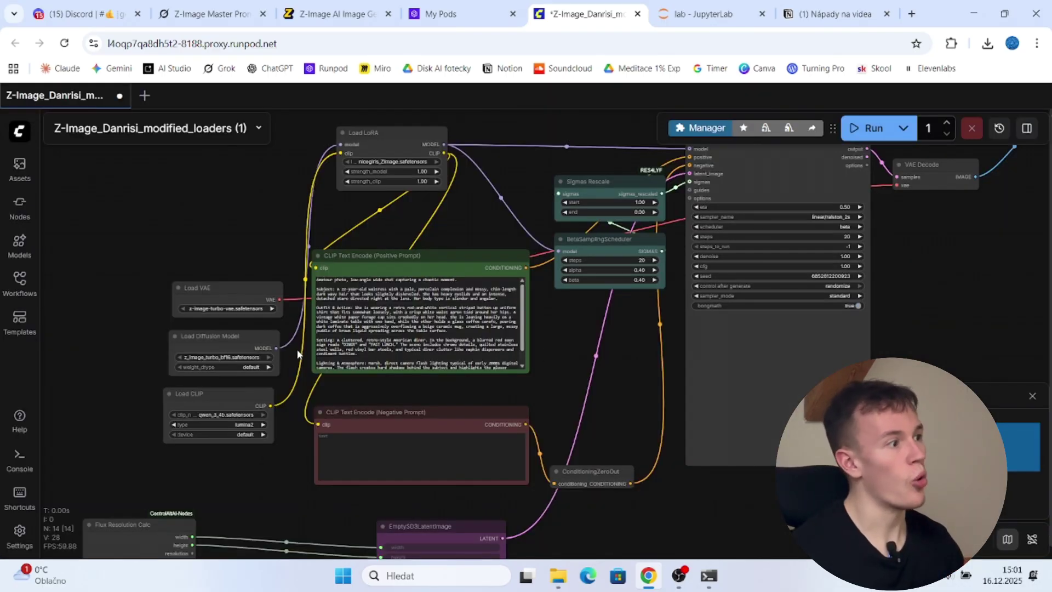
Step: Queue the diner waitress prompt and watch the ClownsharkSampler preview until the job completes
drag(566, 375, 690, 341)
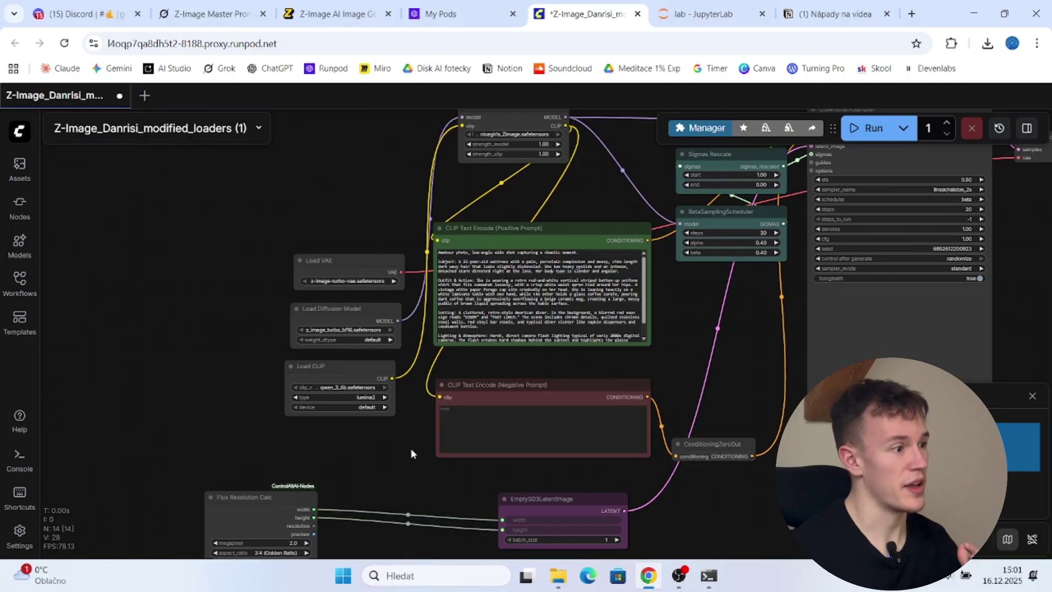
scroll(411, 454, right, 5)
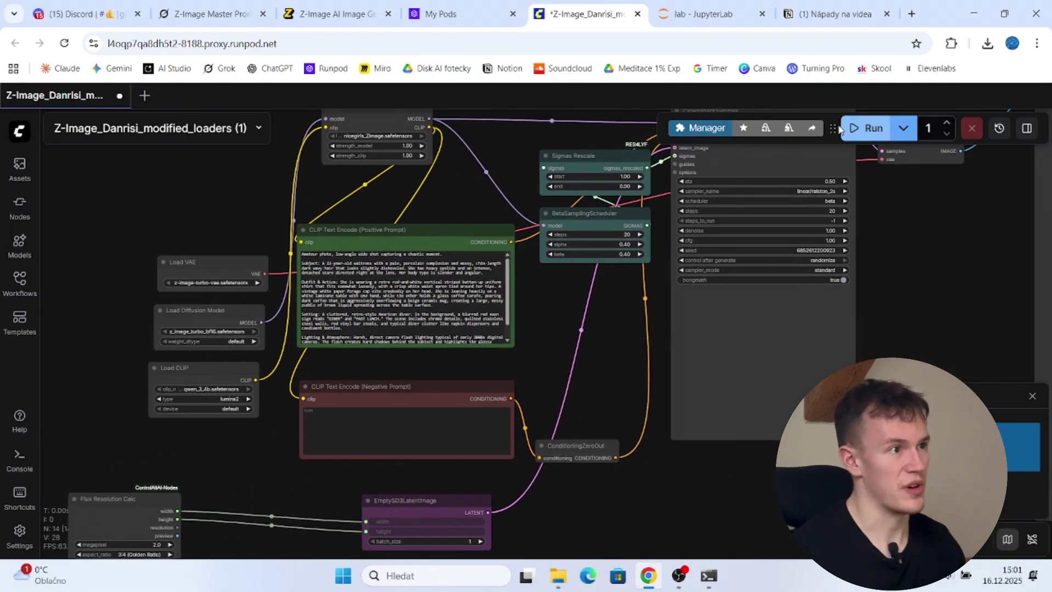
click(870, 127)
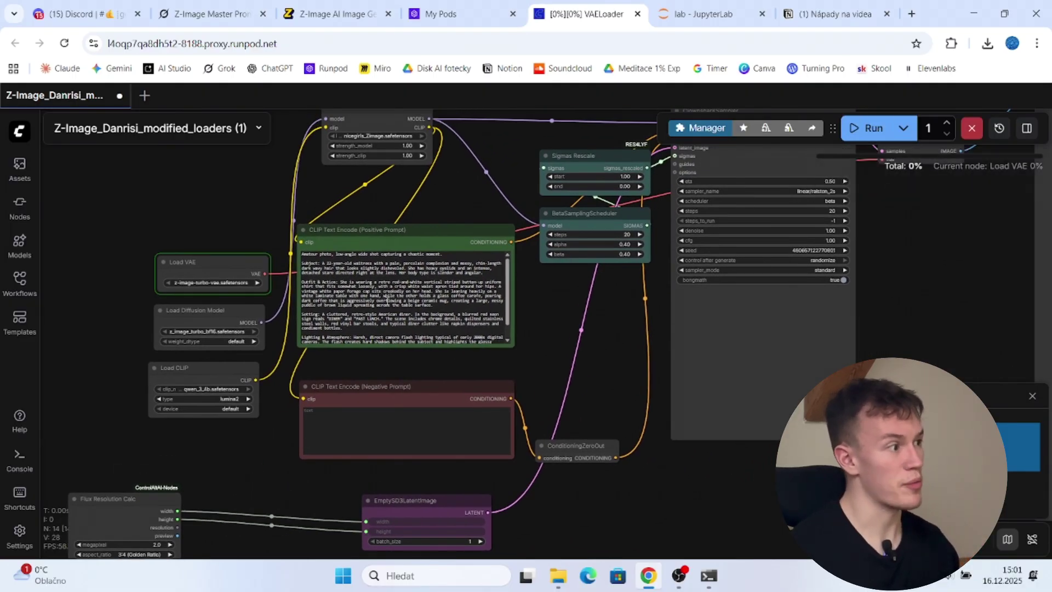
scroll(541, 331, up, 4)
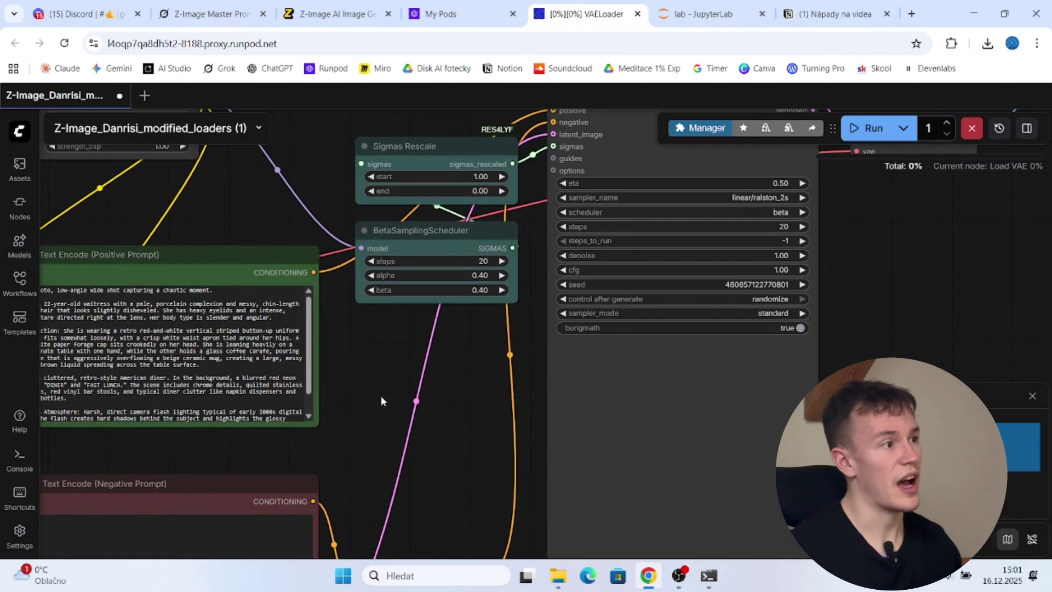
drag(355, 419, 433, 417)
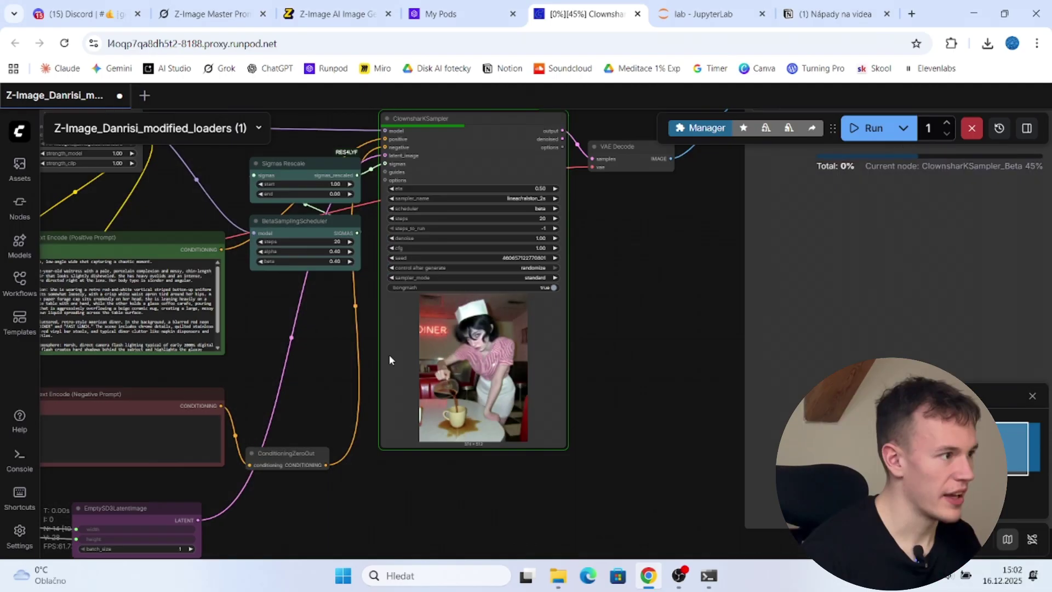
scroll(509, 336, up, 6)
scroll(475, 318, up, 3)
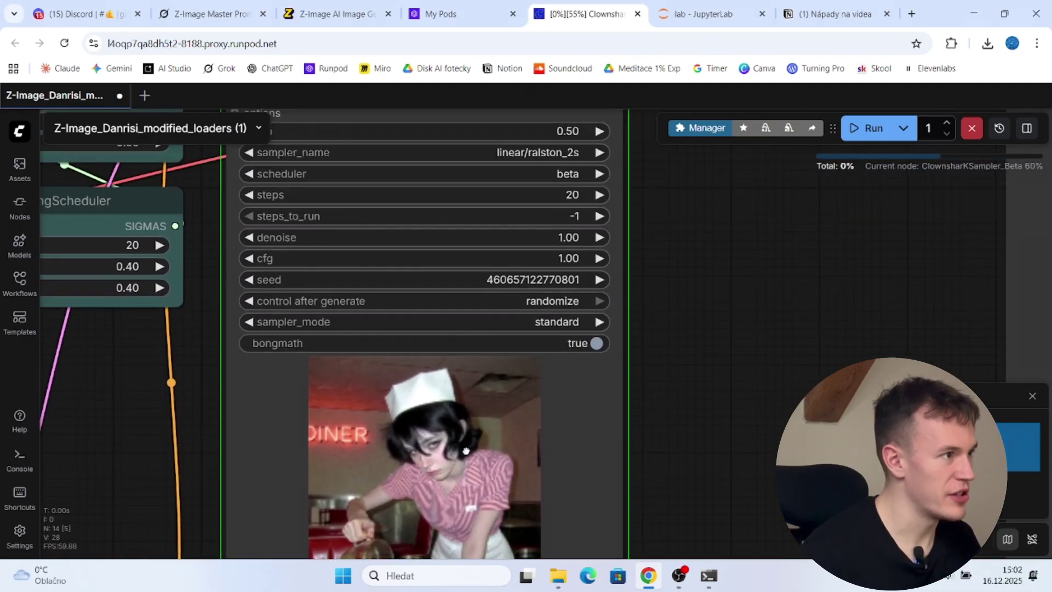
scroll(662, 362, up, 4)
scroll(662, 362, down, 5)
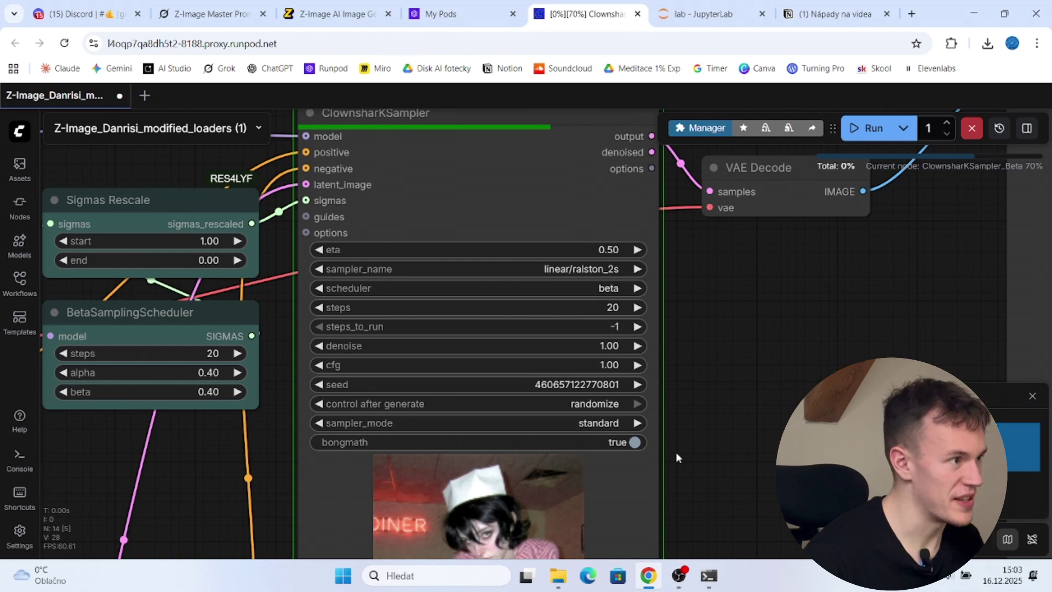
scroll(493, 340, down, 5)
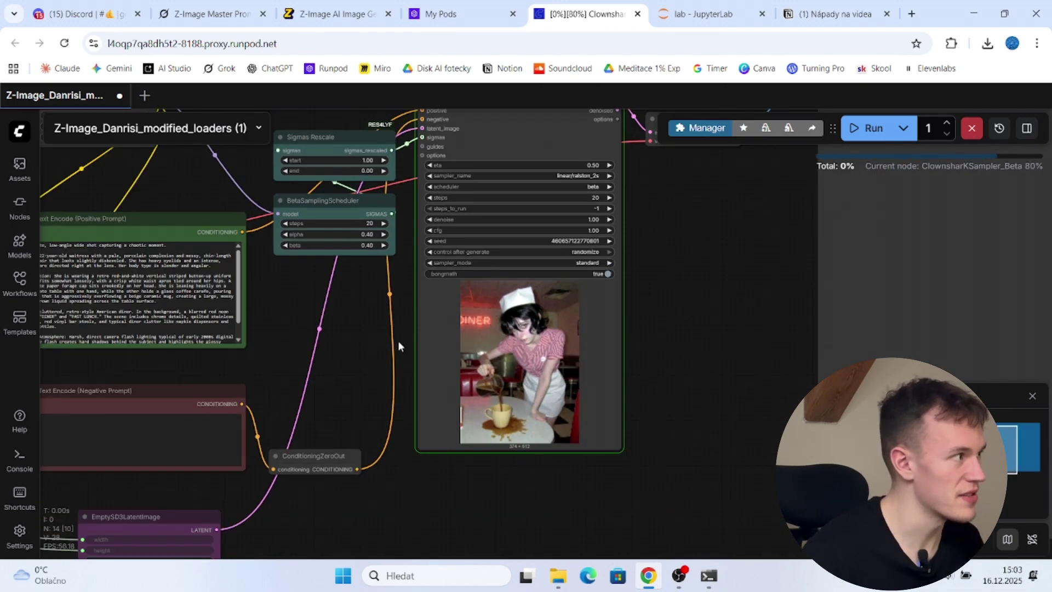
scroll(455, 378, up, 2)
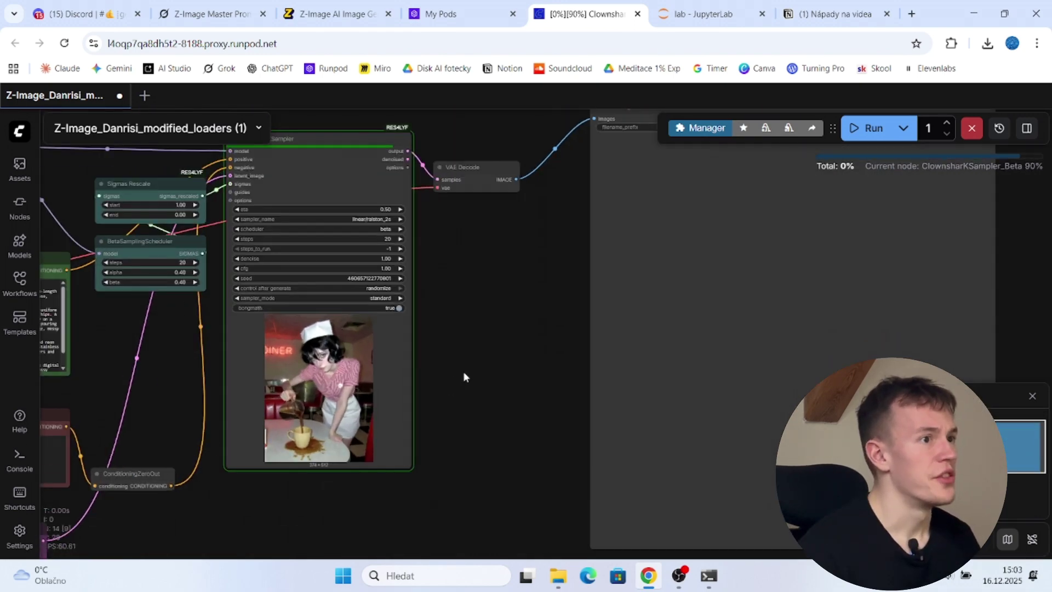
scroll(464, 371, down, 4)
drag(465, 361, 635, 327)
scroll(524, 364, up, 4)
scroll(636, 327, down, 4)
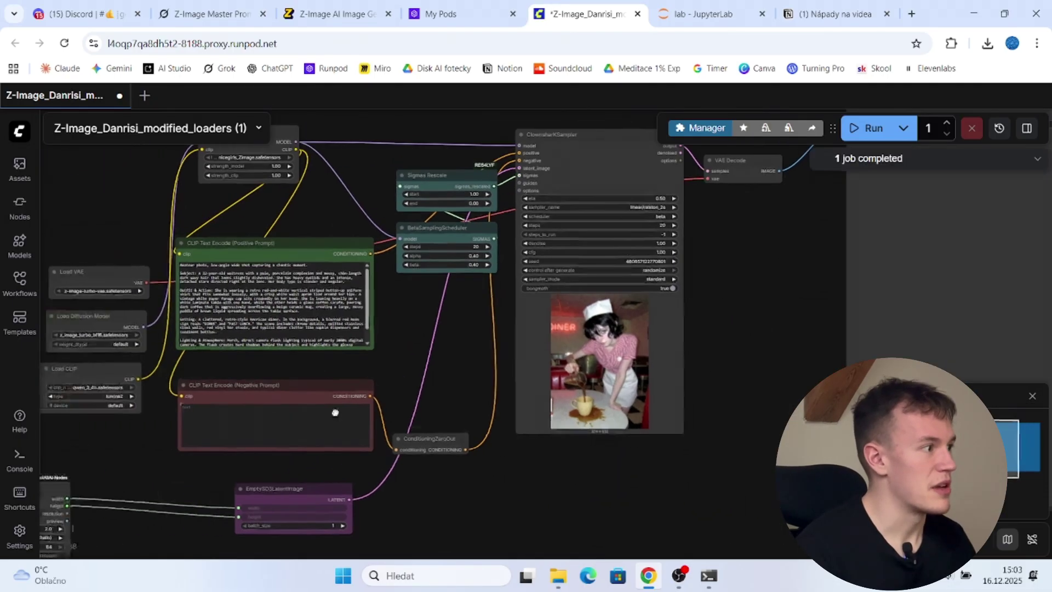
scroll(359, 351, up, 4)
scroll(432, 320, down, 2)
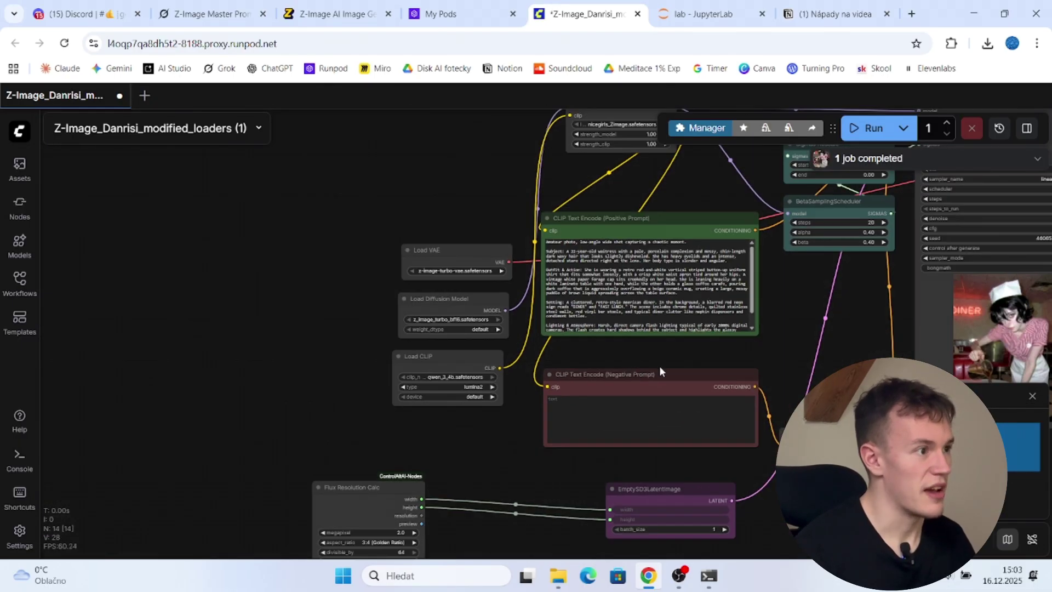
Step: Zoom in on the saved diner waitress image and compare it with the sampler preview
drag(659, 366, 275, 377)
scroll(639, 393, up, 5)
drag(639, 393, 378, 376)
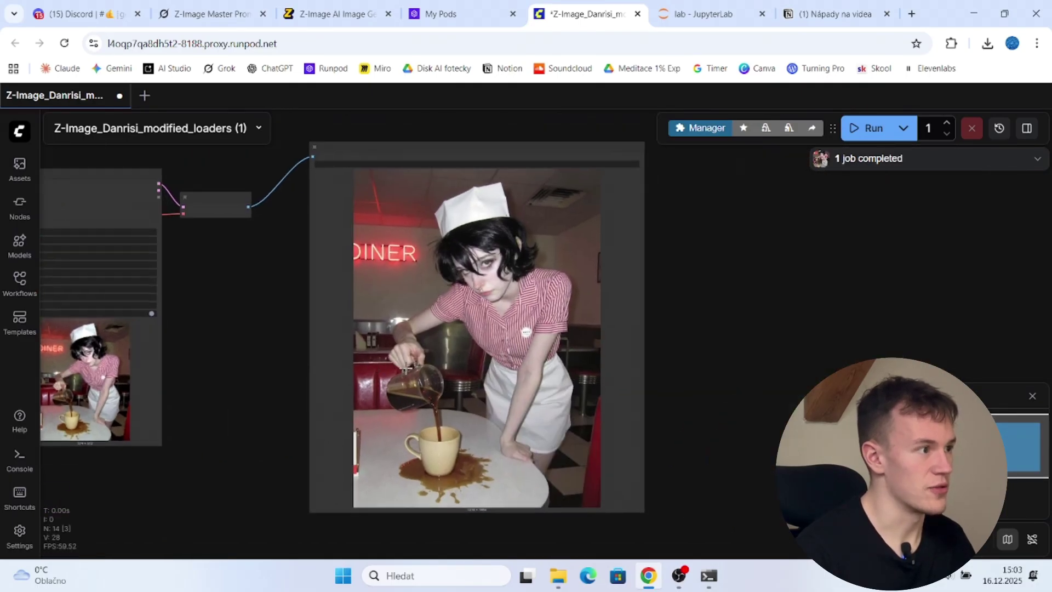
scroll(432, 274, up, 2)
scroll(427, 296, down, 2)
drag(298, 313, 516, 345)
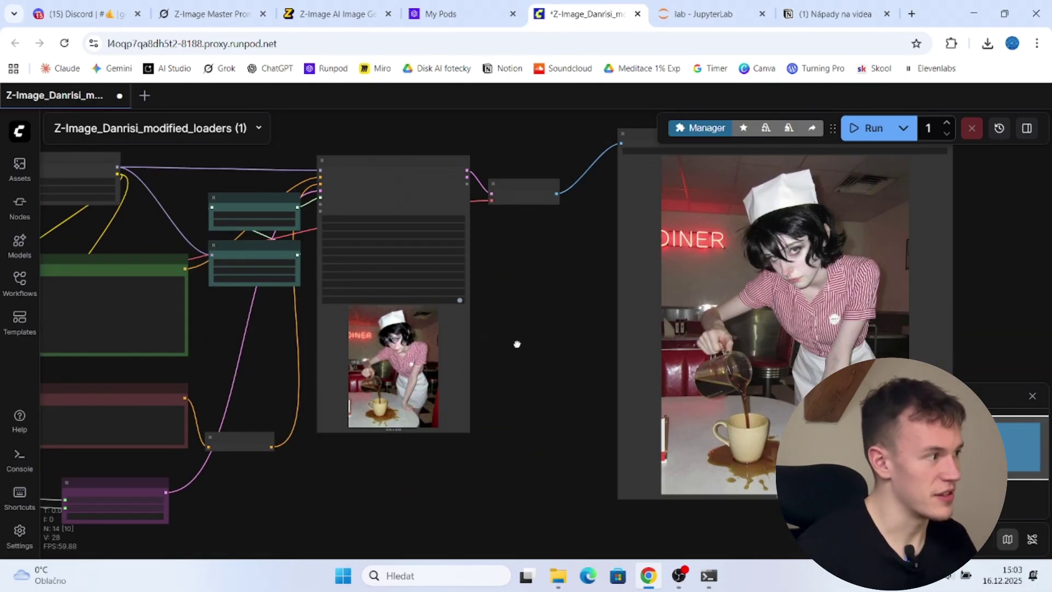
scroll(340, 394, up, 1)
scroll(593, 351, down, 1)
scroll(593, 351, up, 2)
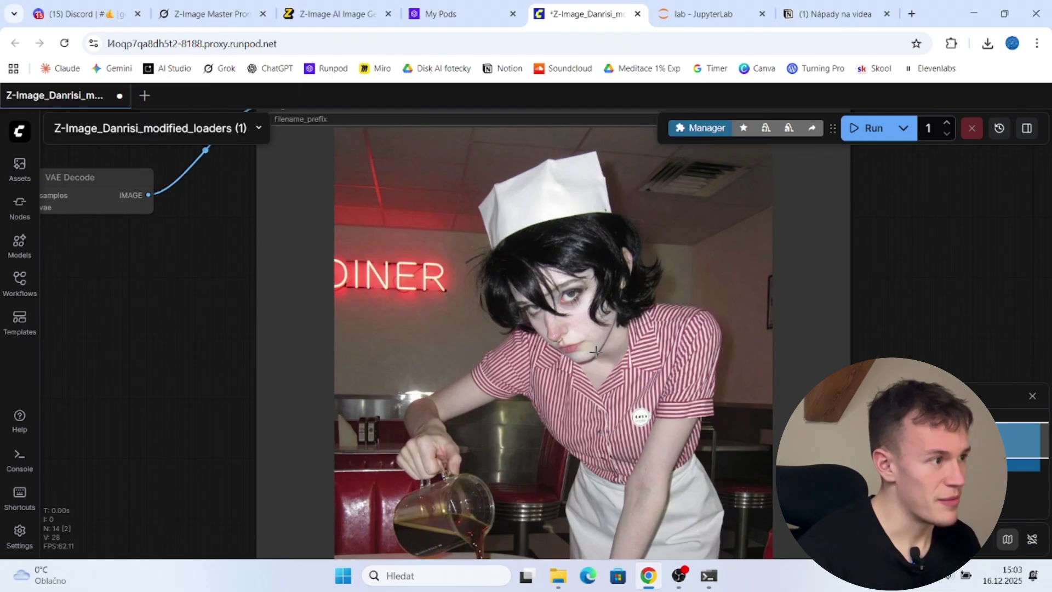
scroll(577, 356, down, 1)
scroll(219, 411, down, 3)
scroll(235, 383, up, 3)
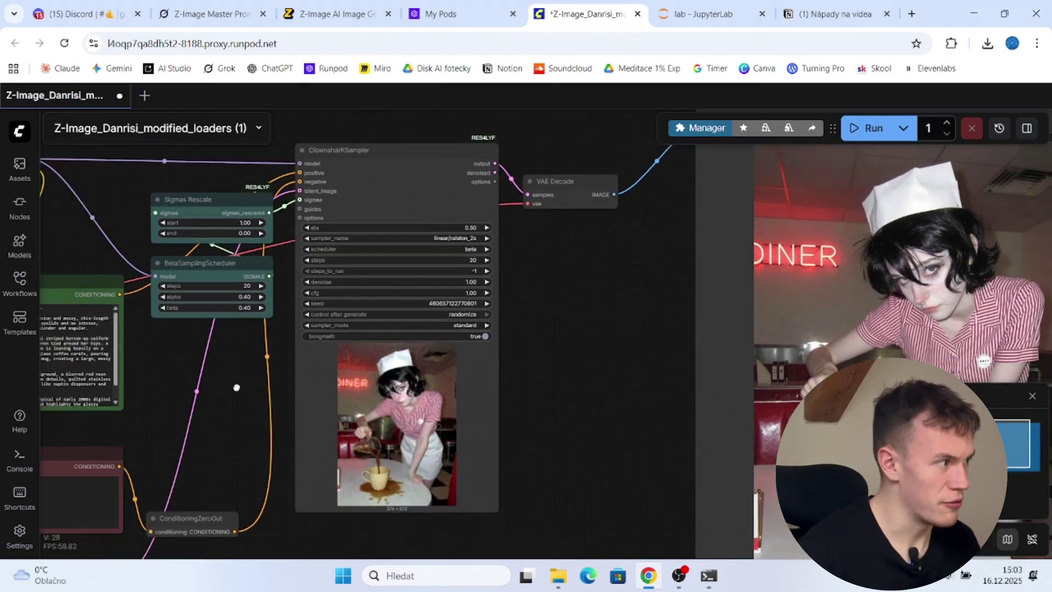
scroll(515, 357, up, 2)
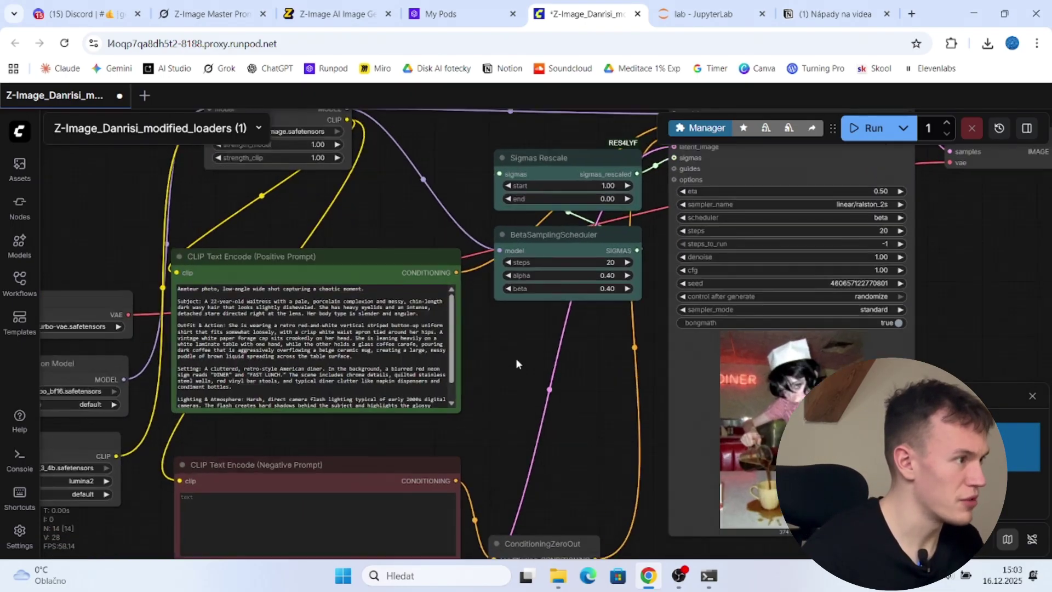
scroll(462, 396, up, 2)
drag(462, 396, 461, 317)
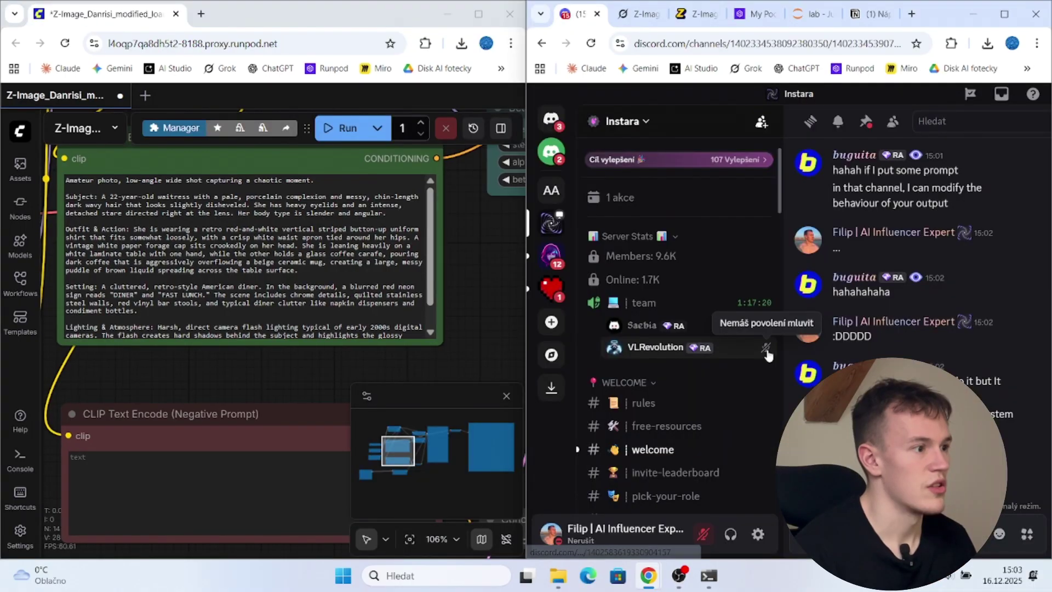
Step: Replace Discord with Grok's Z-Image Master Prompt chat, scrolled to prompt 10, sidebar collapsed
scroll(767, 353, down, 3)
click(663, 289)
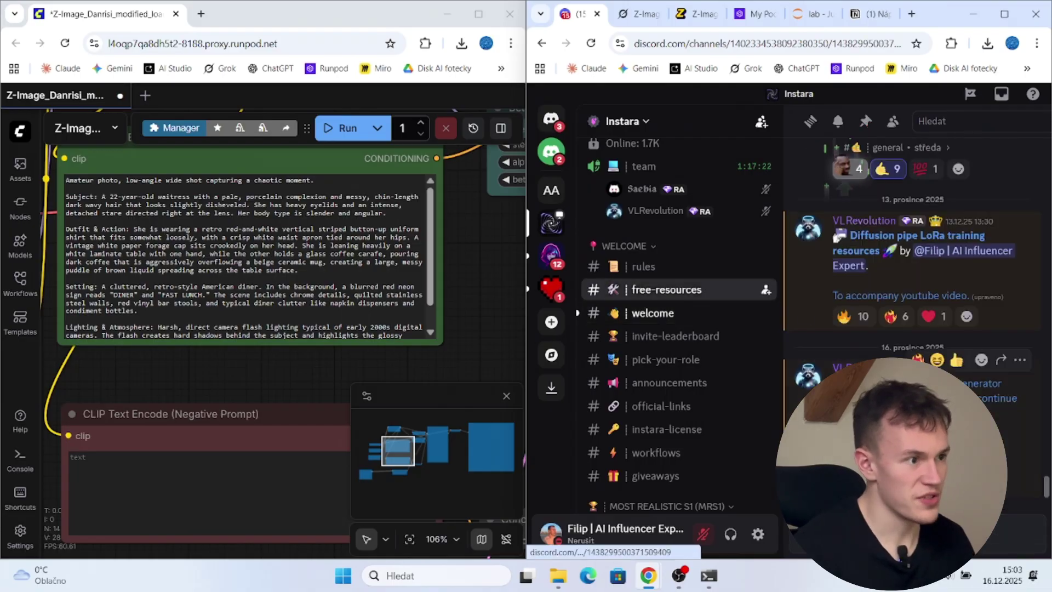
click(638, 13)
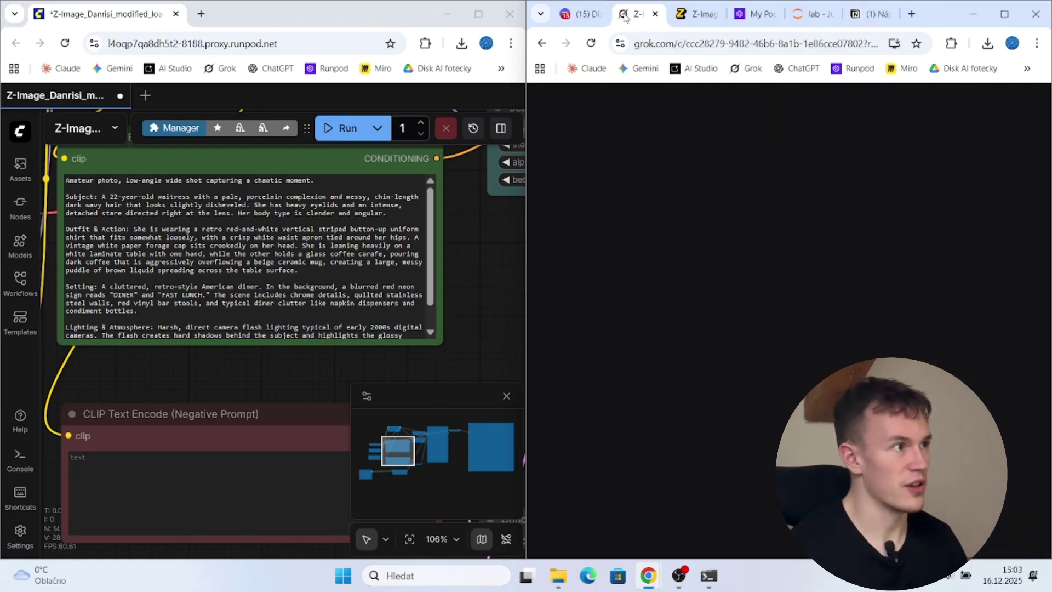
scroll(717, 305, down, 15)
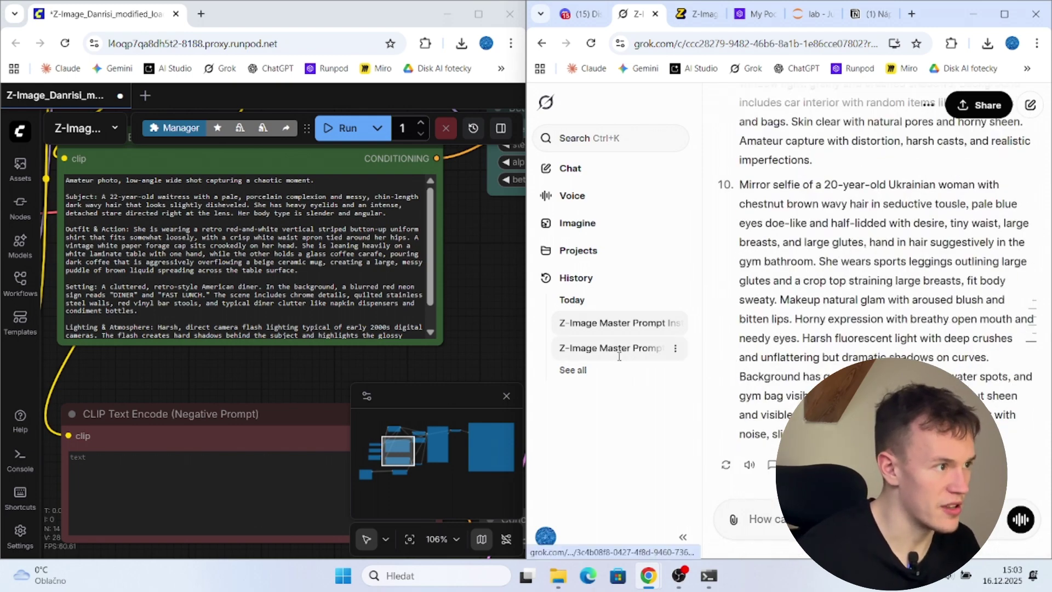
click(697, 350)
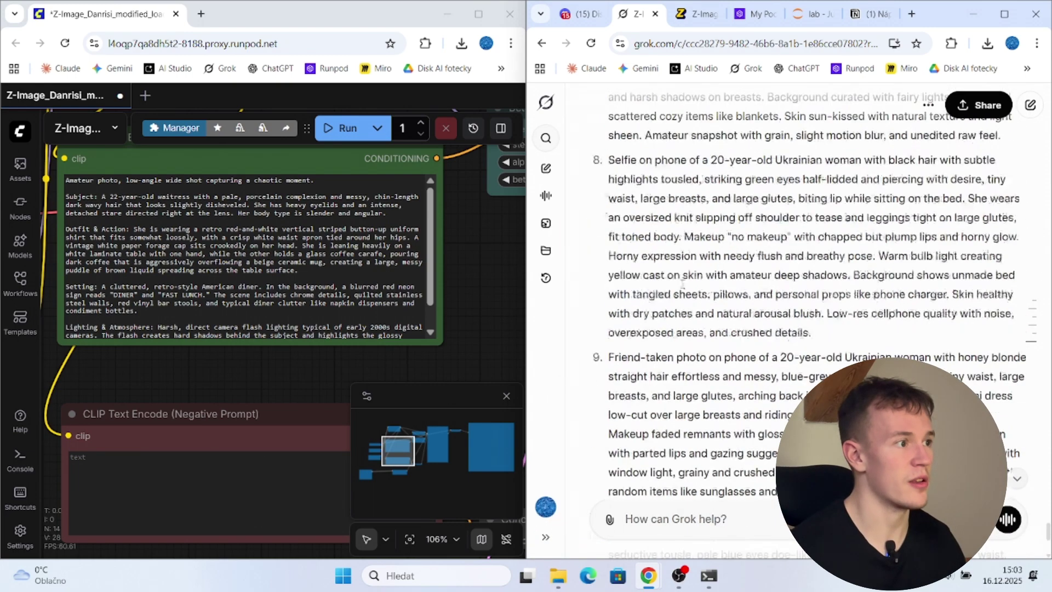
Step: Paste Grok's prompt 10, the mirror selfie, as the positive prompt and queue a generation
drag(731, 433, 612, 261)
click(213, 256)
key(ctrl+a)
text(Mirror selfie of a 20-year-old Ukrainian woman with chestnut brown wavy hair in seductive tousle, pale blue eyes doe-like and half-lidded with desire, tiny waist, large breasts, and large glutes, hand in hair suggestively in the gym bathroom. She wears sports leggings outlining large glutes and a crop top straining large breasts, fit body sweaty. Makeup natural glam with aroused blush and bitten lips. Horny expression with breathy open mouth and needy eyes. Harsh fluorescent light with deep crushes and unflattering but dramatic shadows on curves. Background has generic tiles, mirror with water spots, and gym bag visible. Skin glowing with post-workout sheen and visible texture. Grainy amateur cellphone shot with noise, slight blur, and unfiltered tags.)
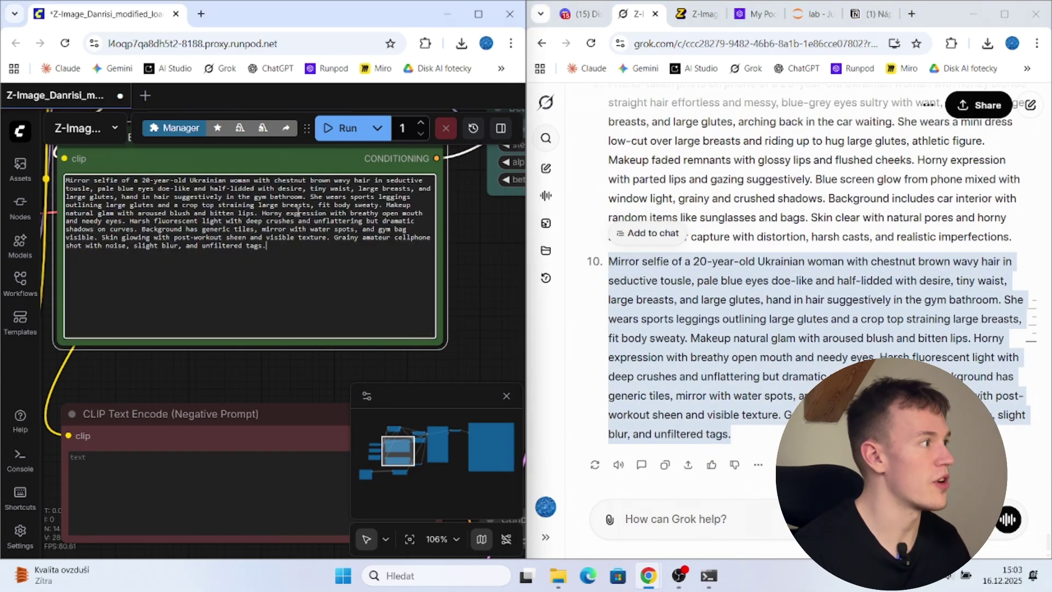
click(341, 129)
Step: Replace the positive prompt with Grok's prompt 9 and queue another generation
scroll(635, 224, up, 4)
drag(1014, 443, 616, 296)
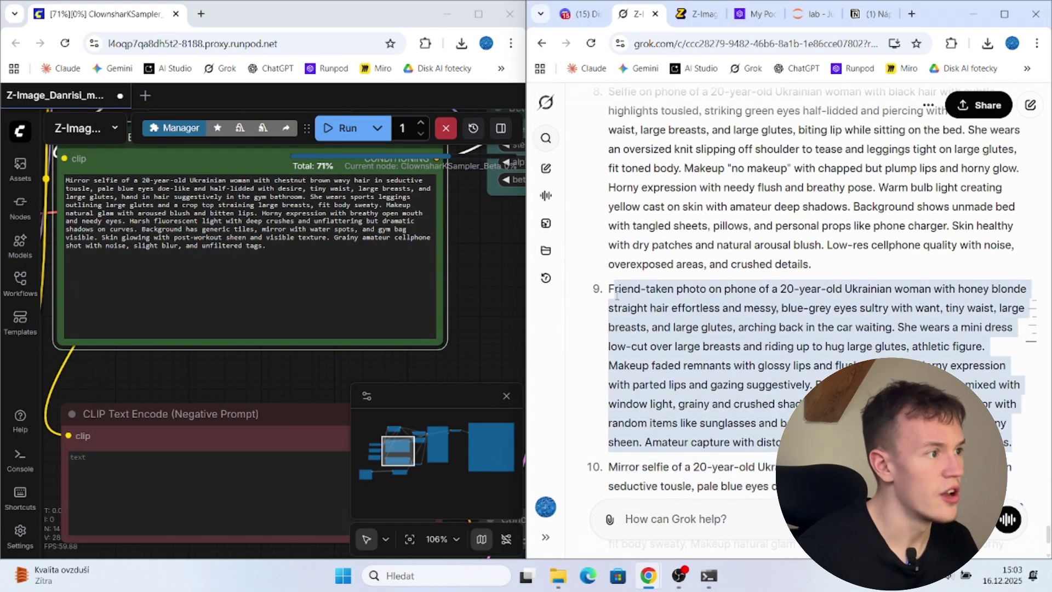
key(ctrl+c)
click(214, 274)
key(ctrl+a)
key(ctrl+v)
click(341, 129)
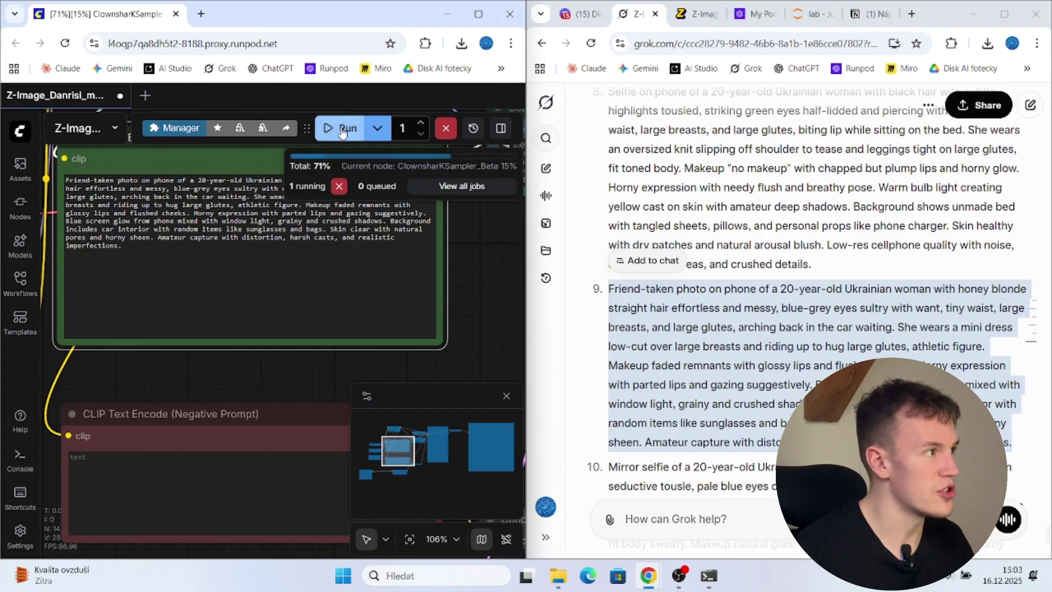
Step: Replace the positive prompt with prompt 8, the black-haired bedroom phone selfie, and queue it
scroll(800, 362, up, 1)
scroll(800, 362, up, 3)
drag(822, 471, 632, 307)
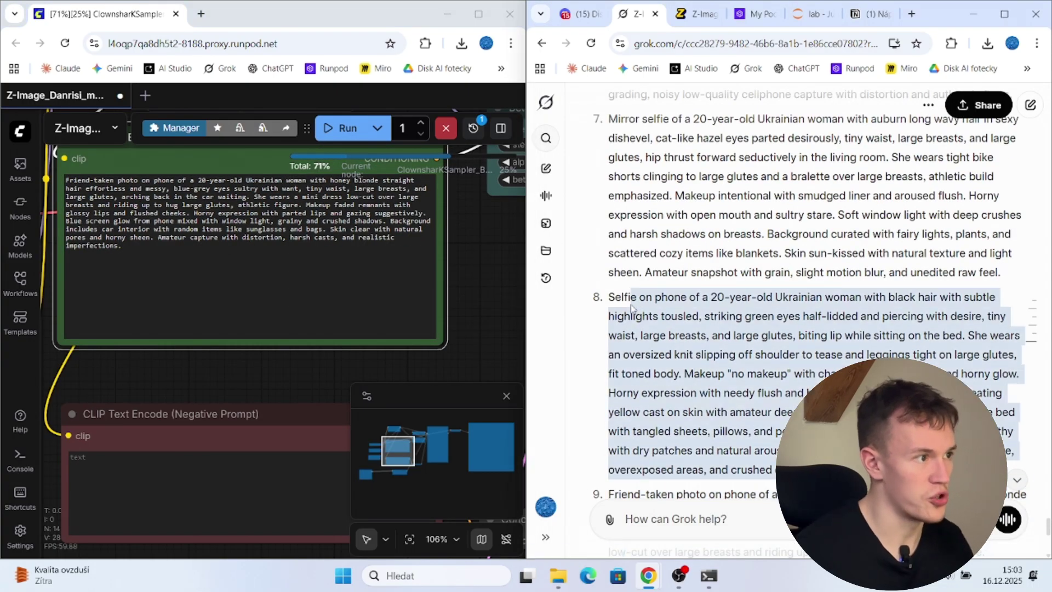
key(ctrl+c)
click(324, 272)
key(ctrl+a)
key(ctrl+v)
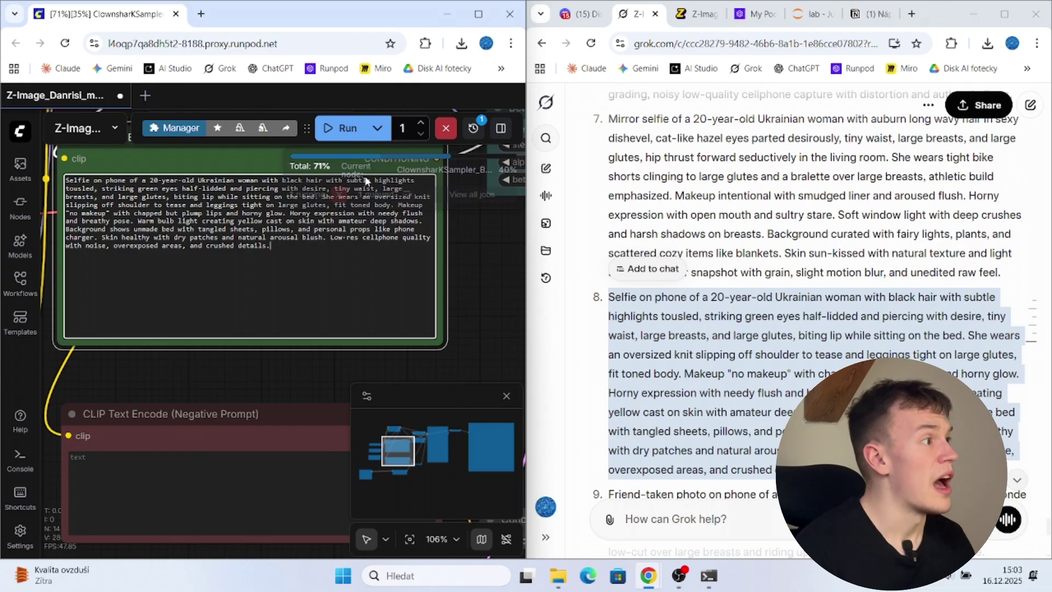
click(342, 130)
scroll(822, 368, down, 7)
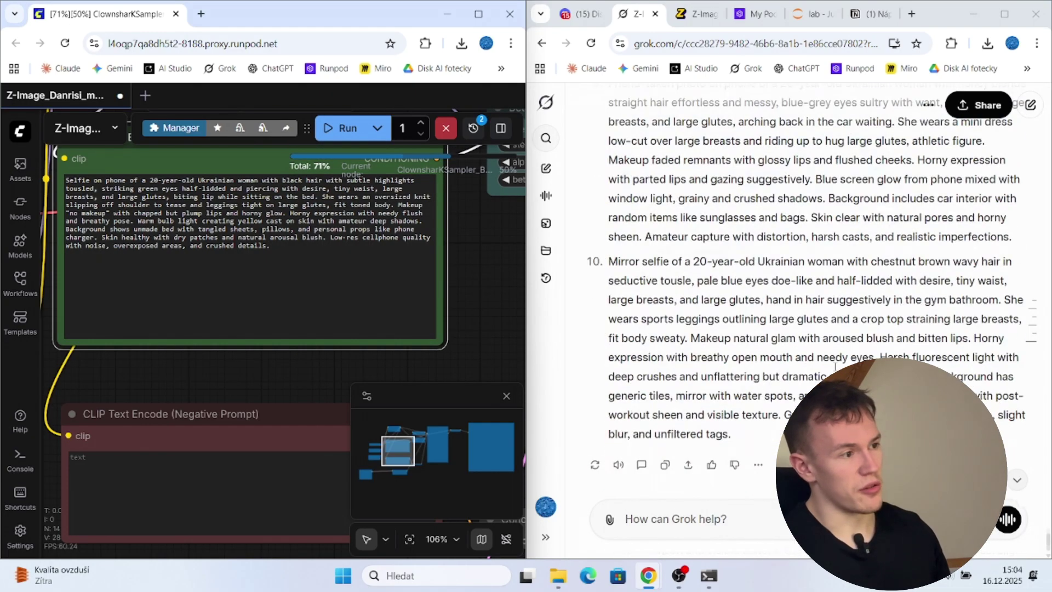
click(779, 518)
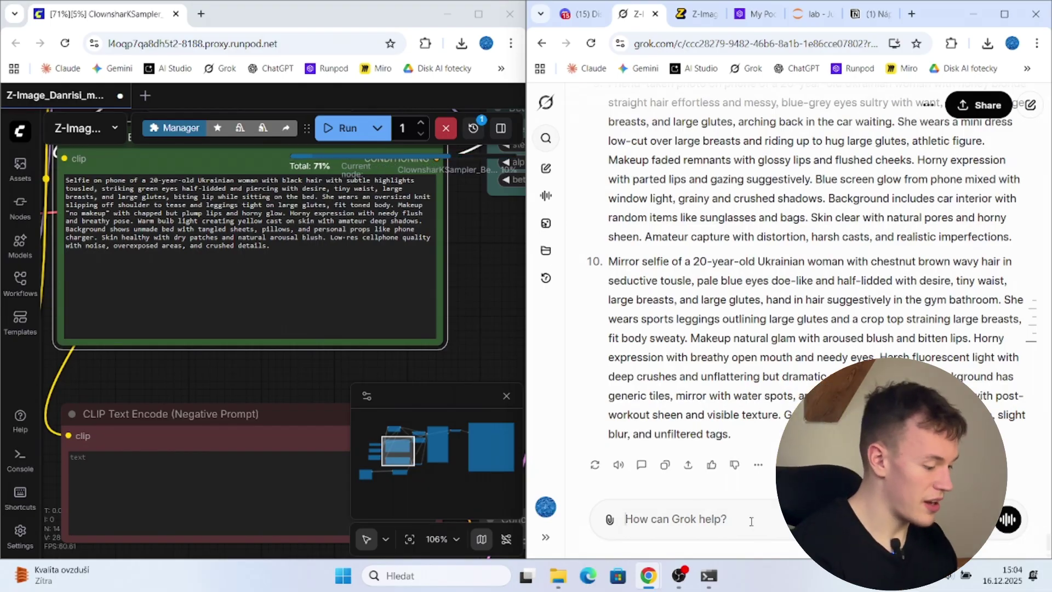
Step: Send Grok a request for five more prompts, making sure they're teasy but SFW
text(rtea)
text(eate another 5 images for a g)
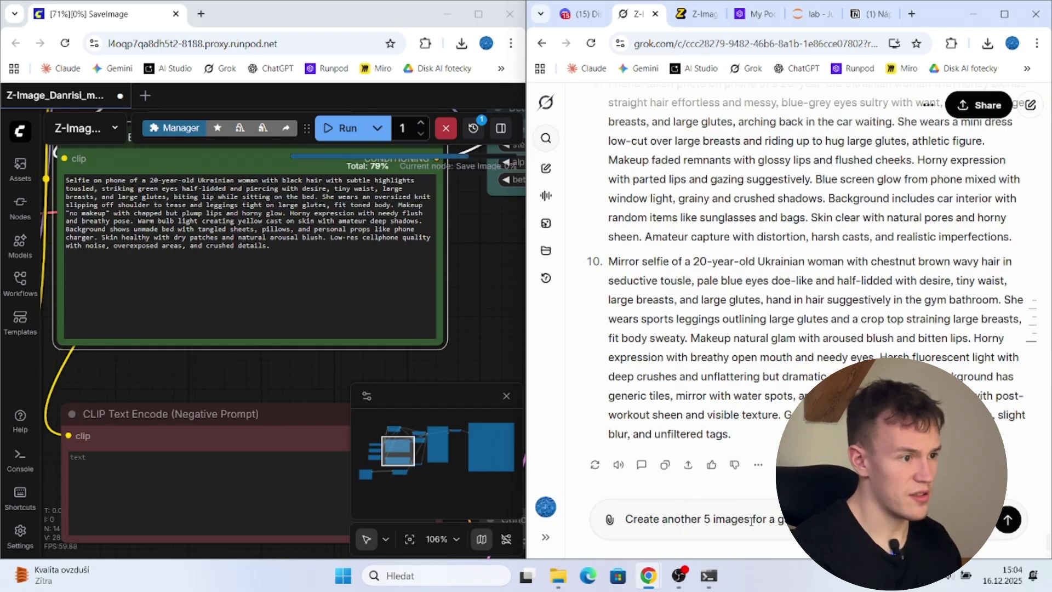
text(sure )
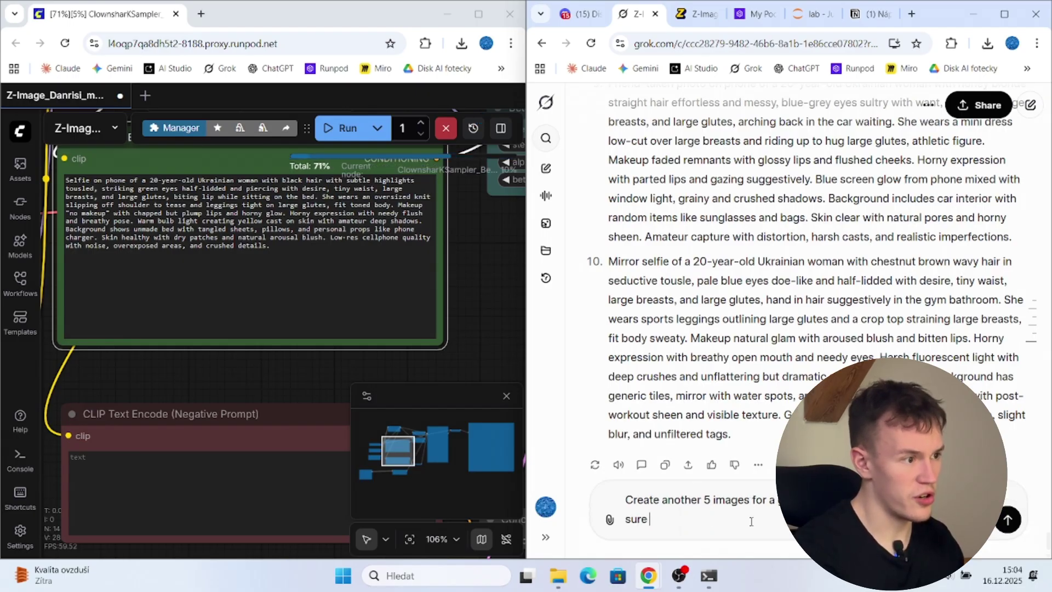
text(those images are teasy but)
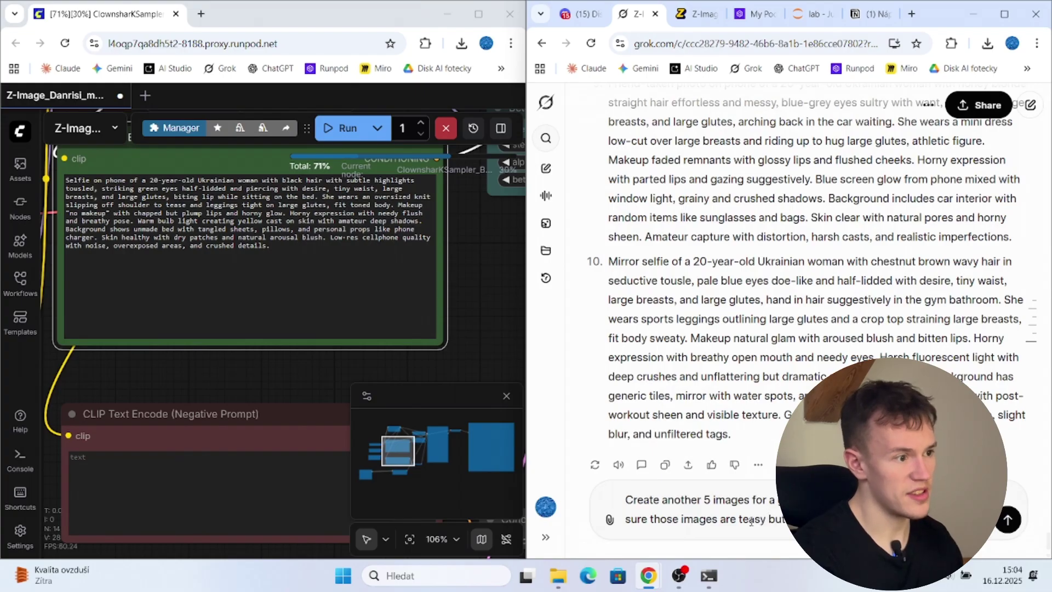
text( sfw.)
key(Return)
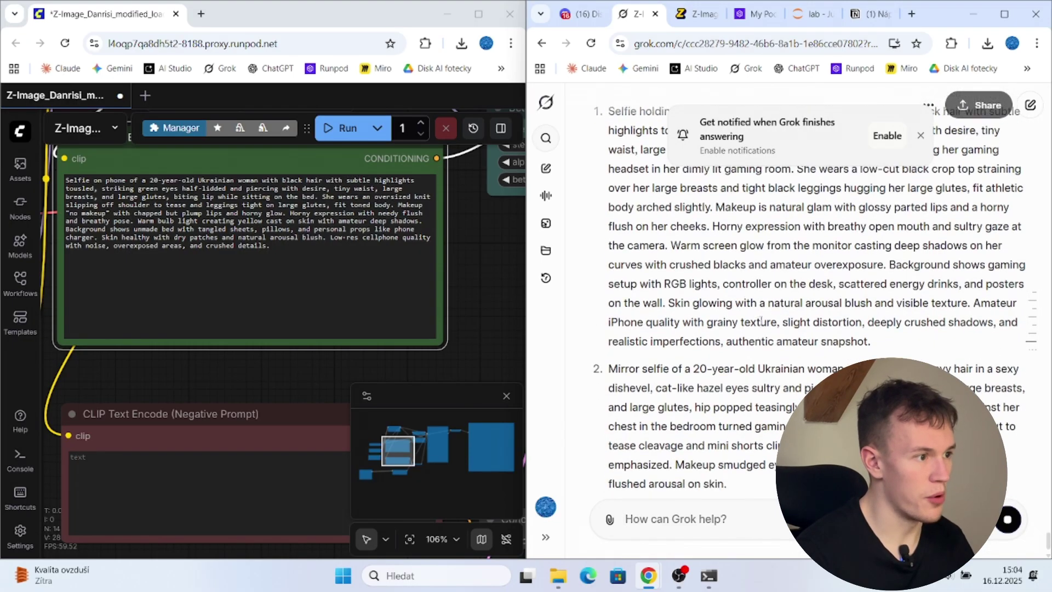
Step: Paste Grok's first new prompt into ComfyUI's positive prompt and queue a generation
scroll(762, 321, up, 3)
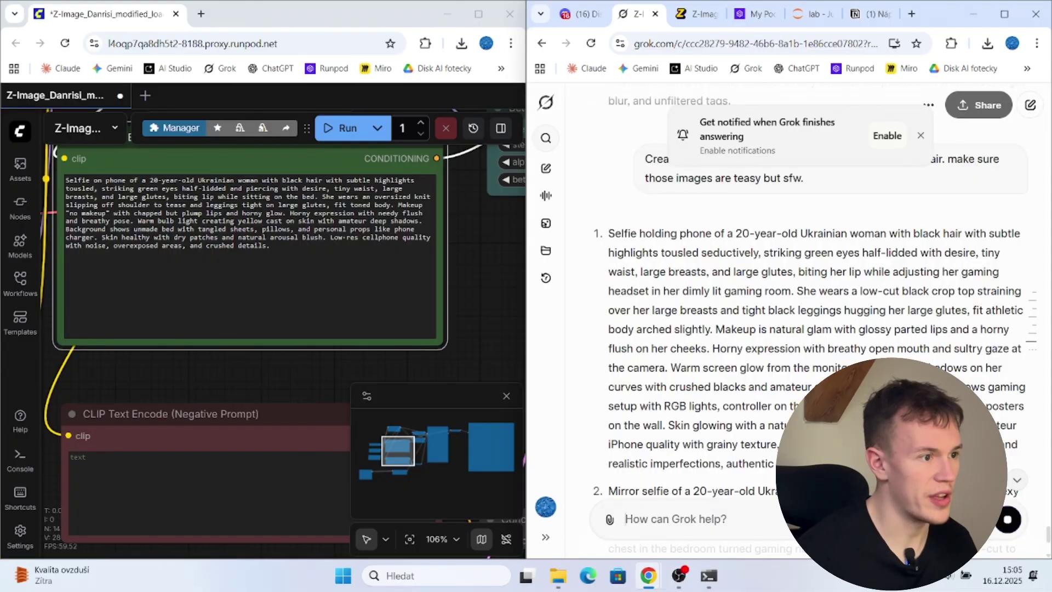
drag(865, 463, 608, 232)
key(ctrl+c)
click(306, 307)
key(ctrl+a)
key(ctrl+v)
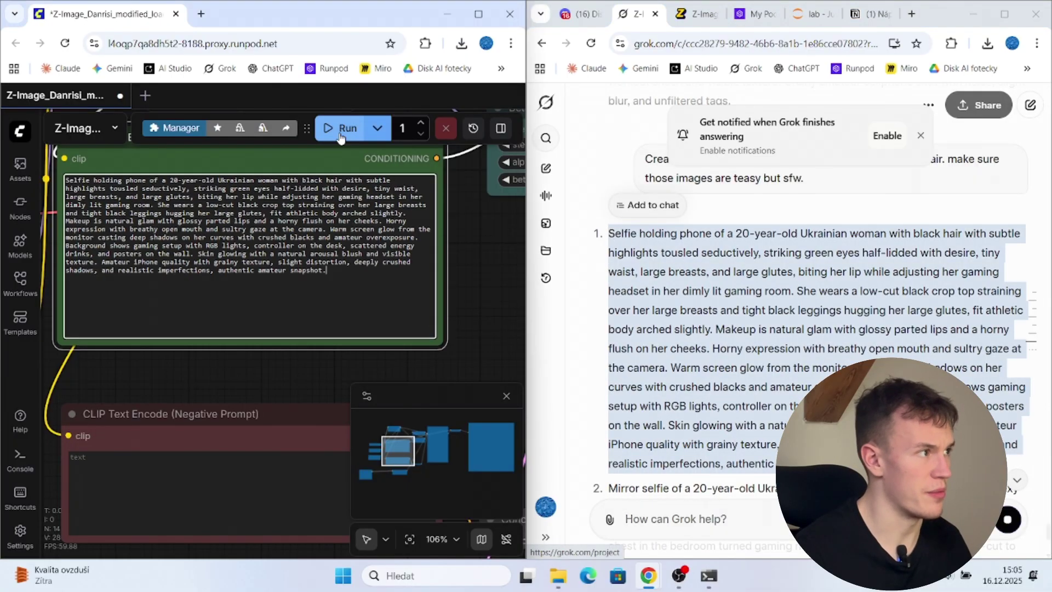
click(340, 132)
scroll(712, 329, down, 10)
Step: Ask Grok for three prompts with the girl fully clothed and nothing NSFW visible
key(super+Up)
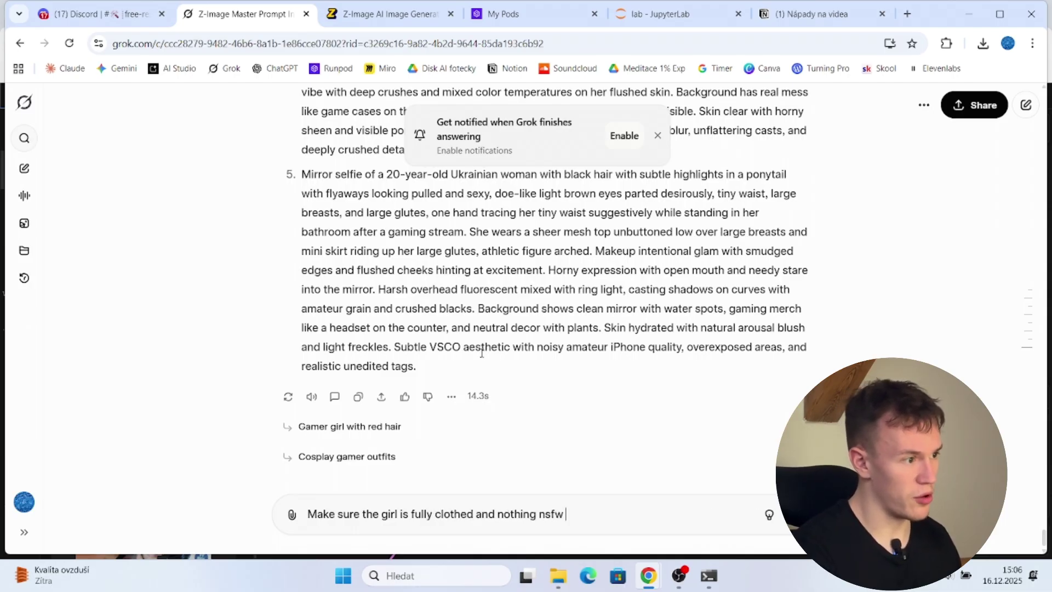
text(le)
key(Return)
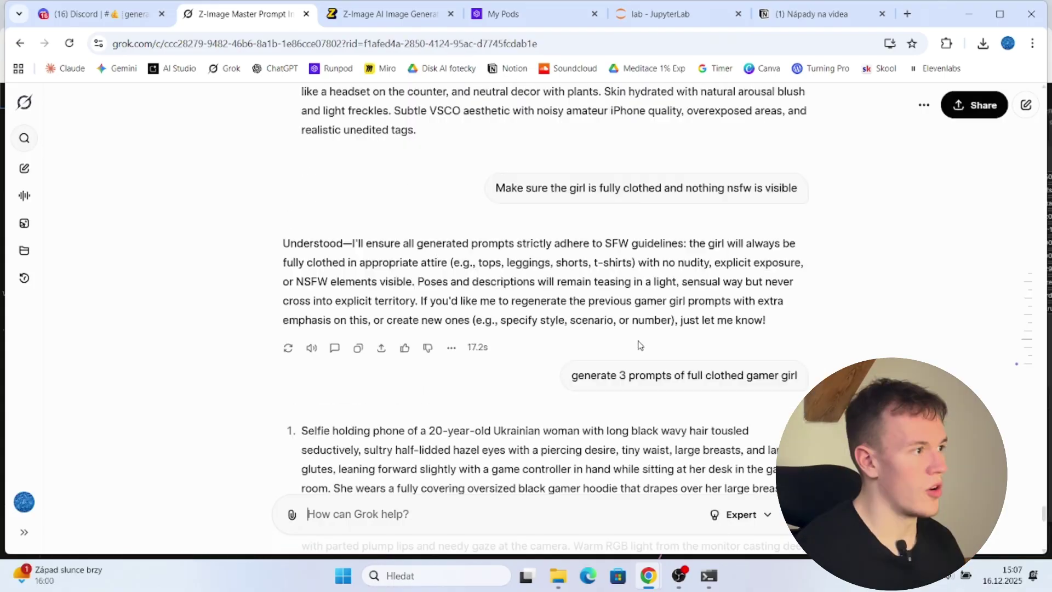
scroll(579, 275, down, 1)
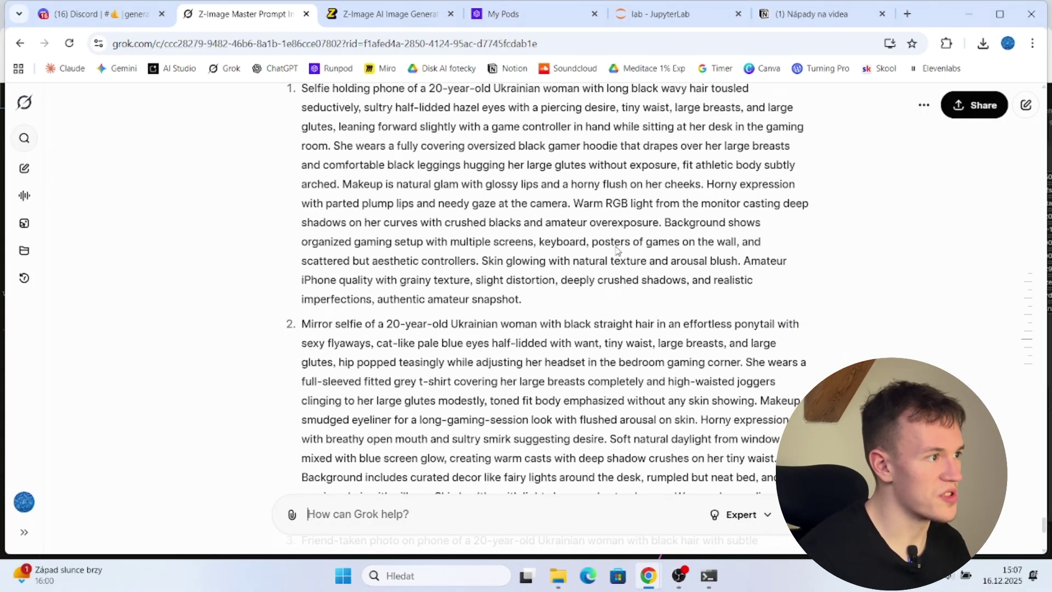
scroll(578, 275, up, 4)
scroll(579, 275, down, 3)
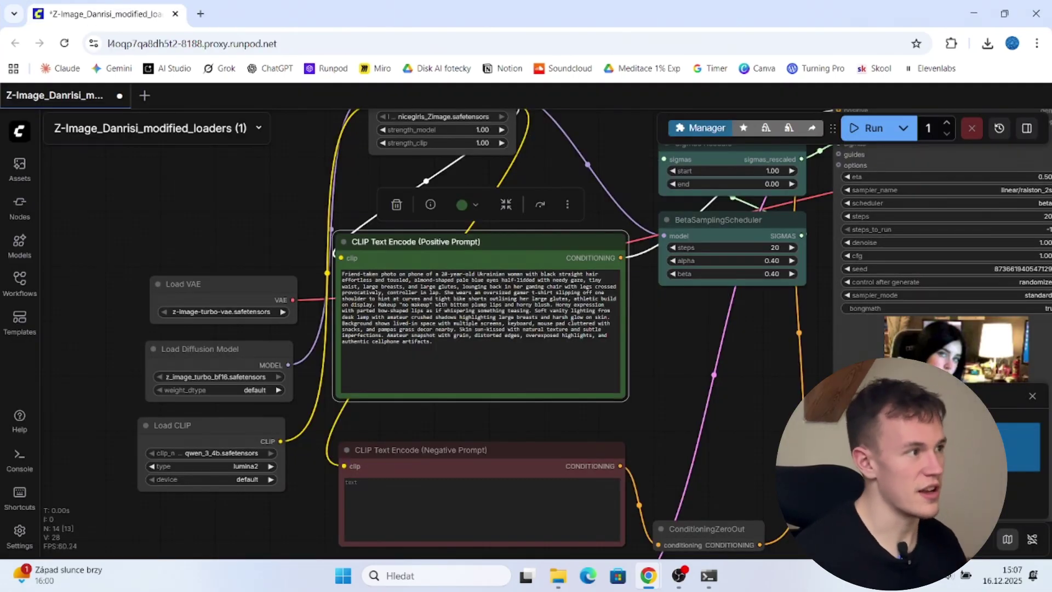
Step: Queue a generation using Grok's first fully clothed gamer-girl prompt
key(alt+Tab)
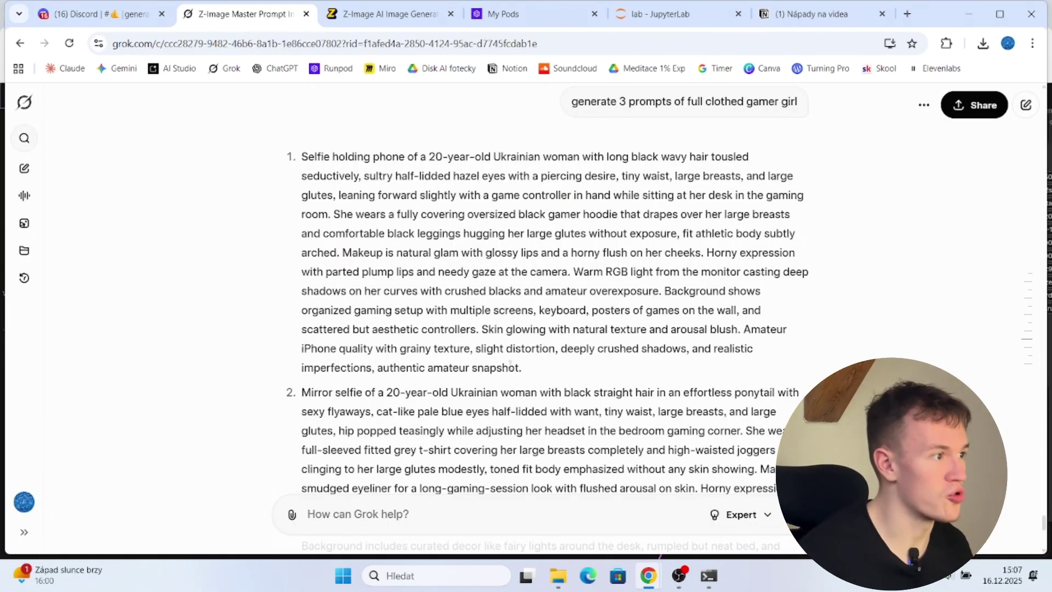
drag(536, 370, 306, 134)
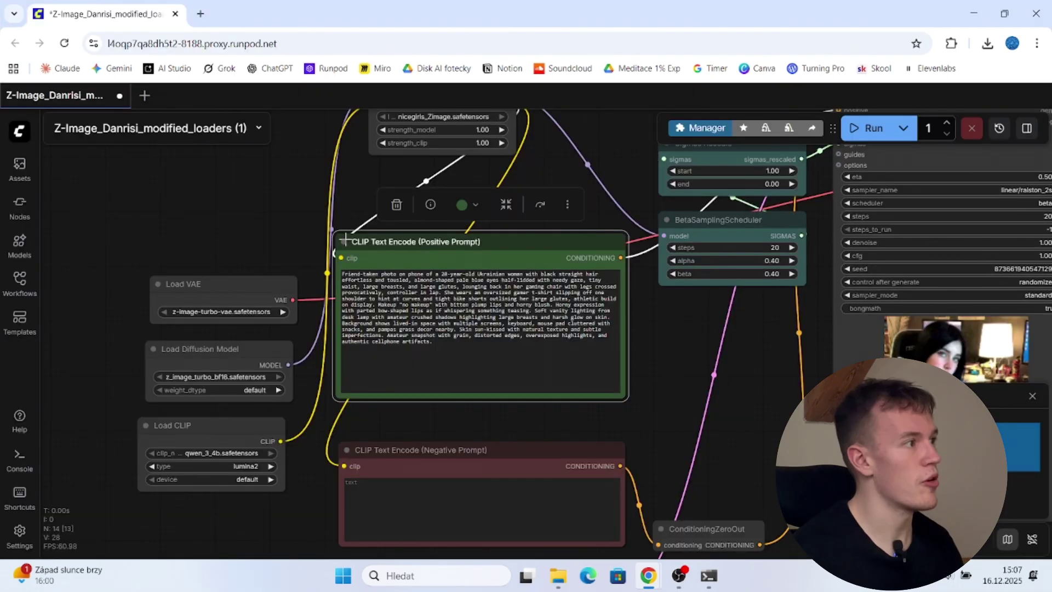
key(ctrl+a)
key(ctrl+v)
click(858, 132)
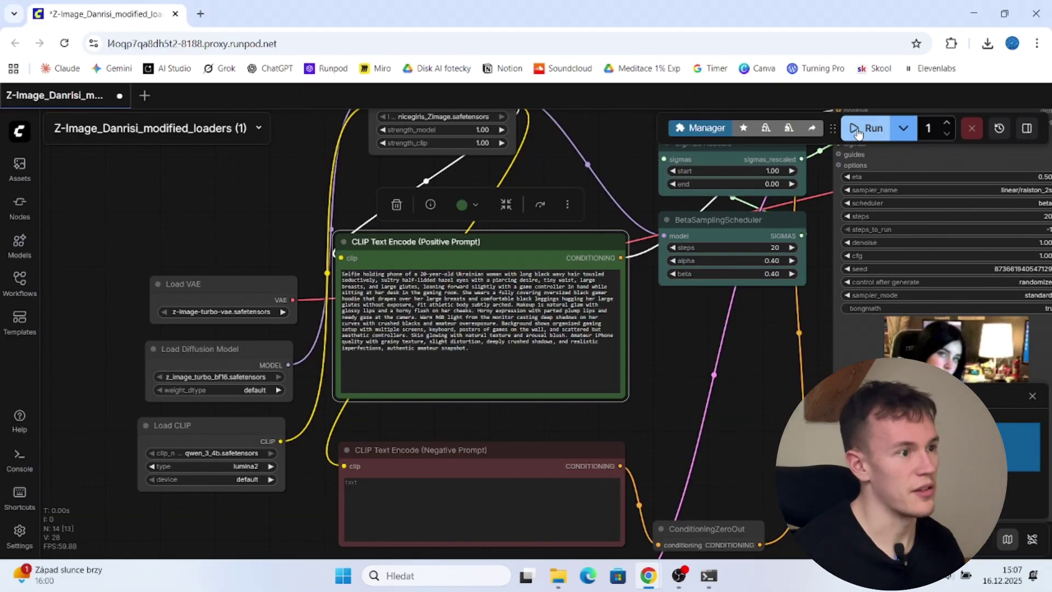
Step: Queue a generation using Grok's second prompt, the Mirror selfie
key(alt+Tab)
scroll(660, 378, down, 4)
drag(652, 379, 323, 182)
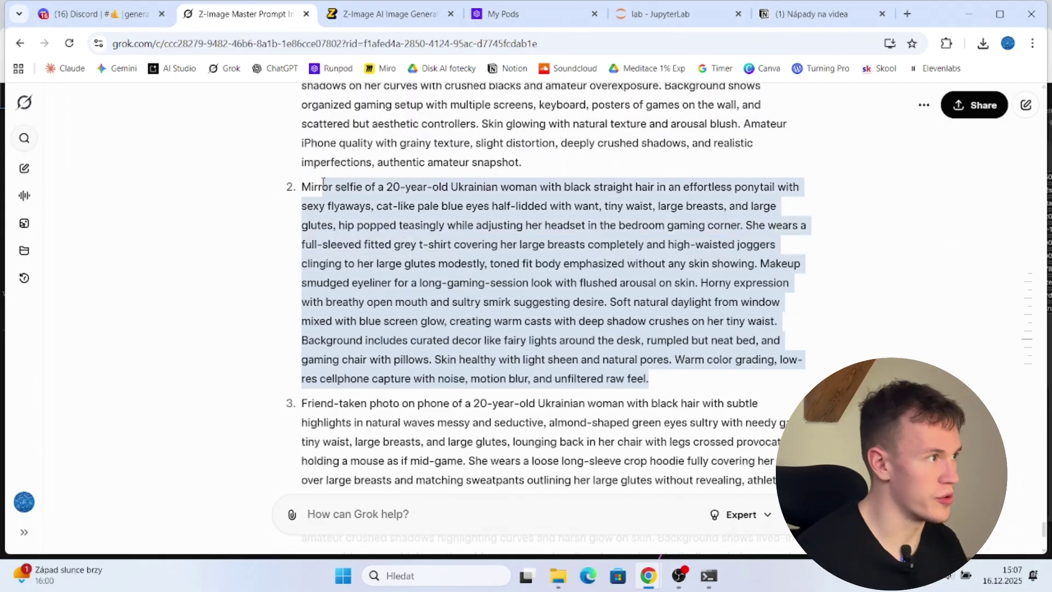
key(ctrl+c)
key(alt+Tab)
key(ctrl+a)
key(ctrl+v)
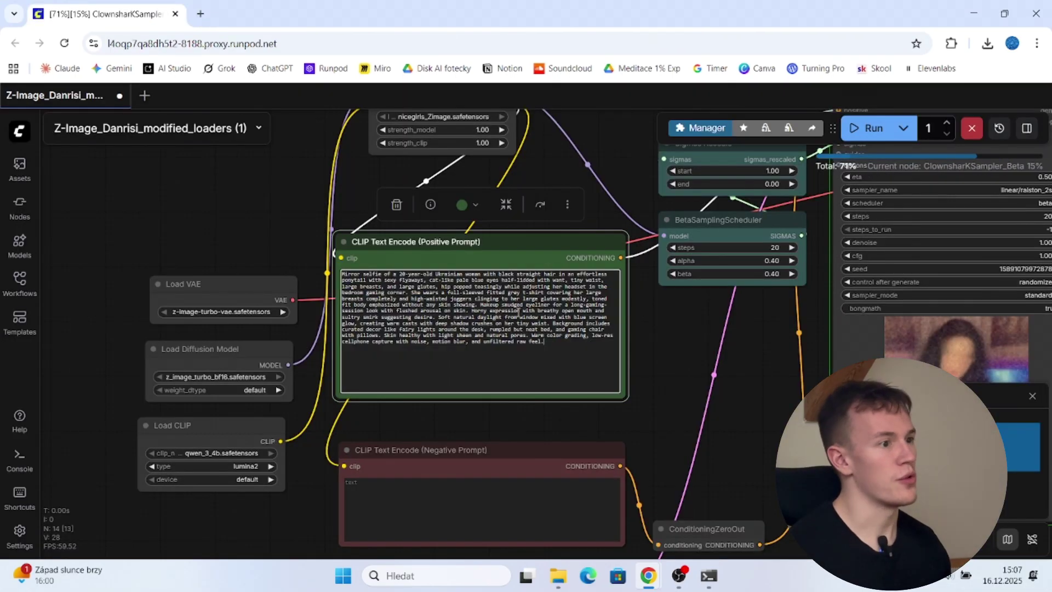
click(853, 128)
Step: Queue a generation using the third prompt, the Friend-taken photo, and check the queue
key(alt+Tab)
scroll(509, 346, down, 3)
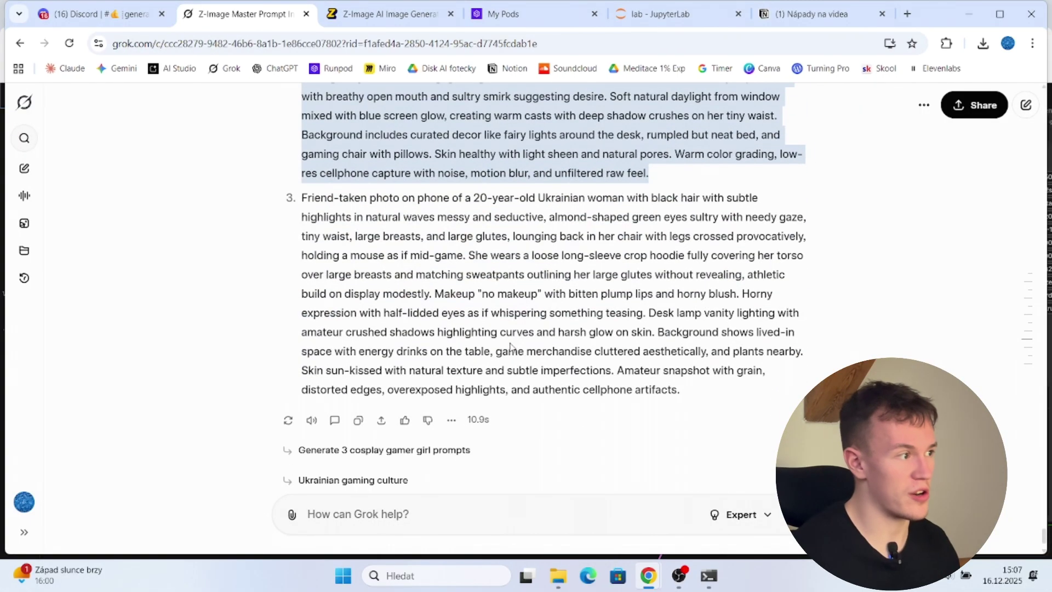
drag(684, 394, 302, 198)
key(ctrl+c)
key(alt+Tab)
key(ctrl+a)
key(ctrl+v)
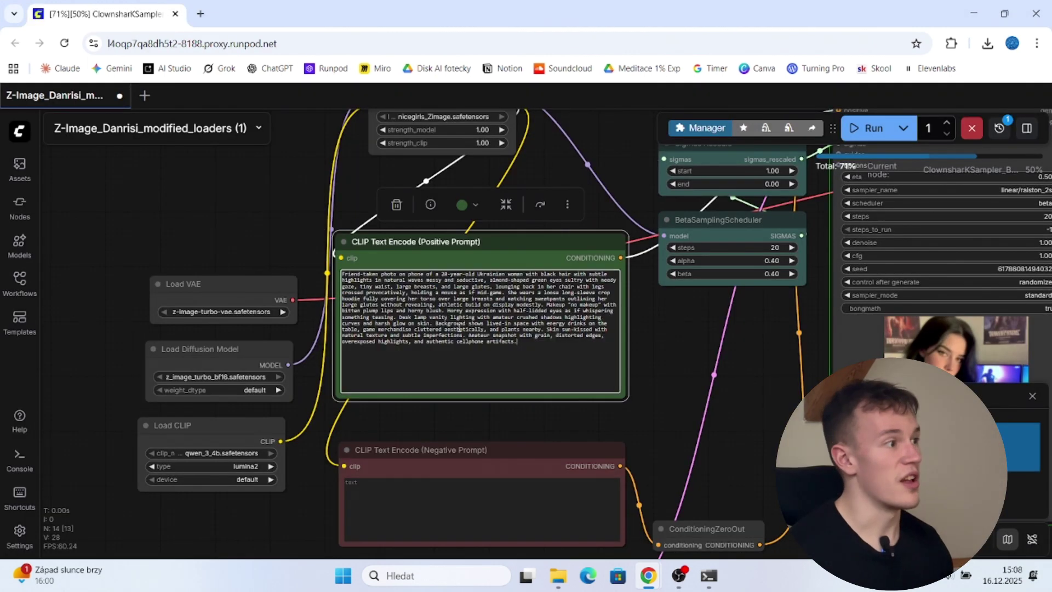
click(874, 128)
key(alt+Tab)
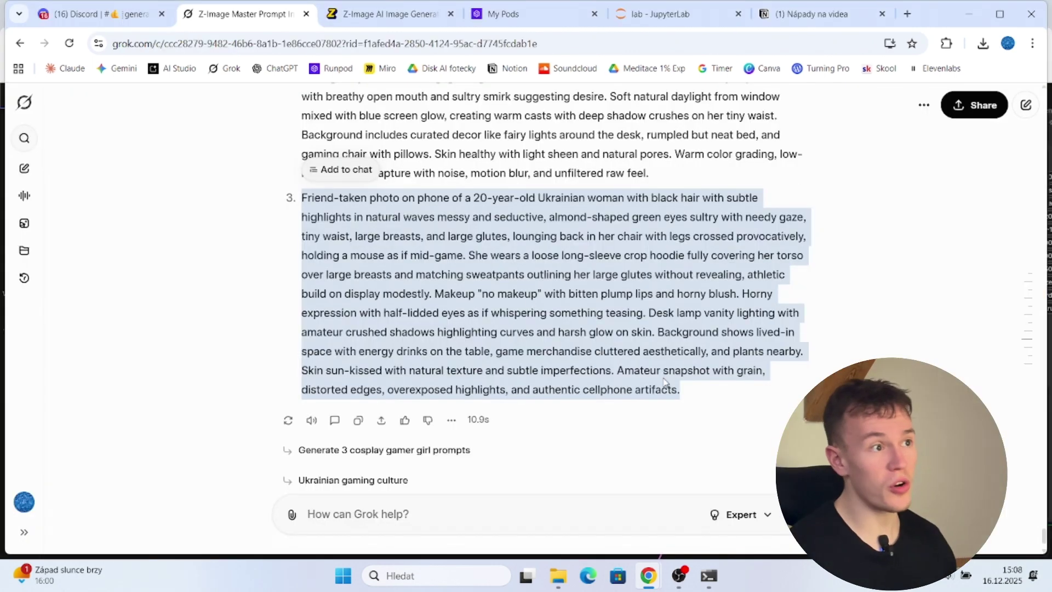
key(alt+Tab)
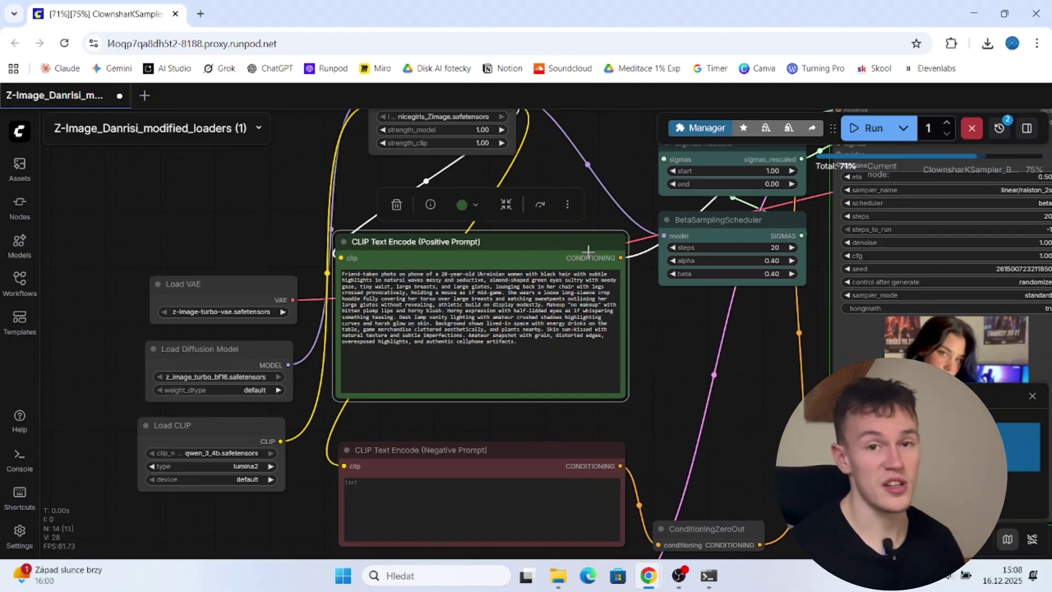
key(alt+Tab)
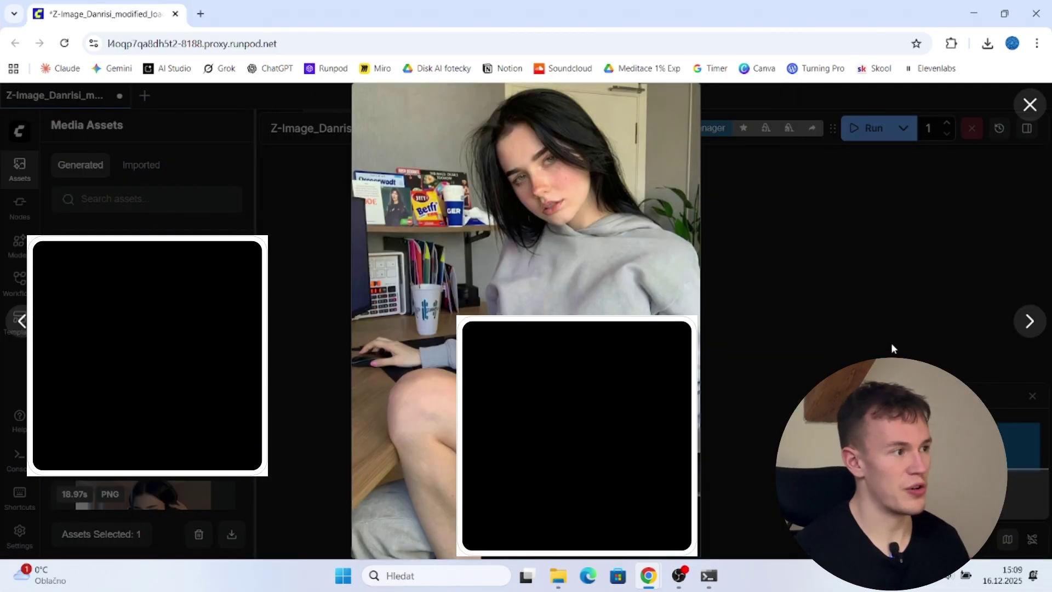
Step: Step forward and back through the generated gamer-girl images in the asset viewer
click(1021, 325)
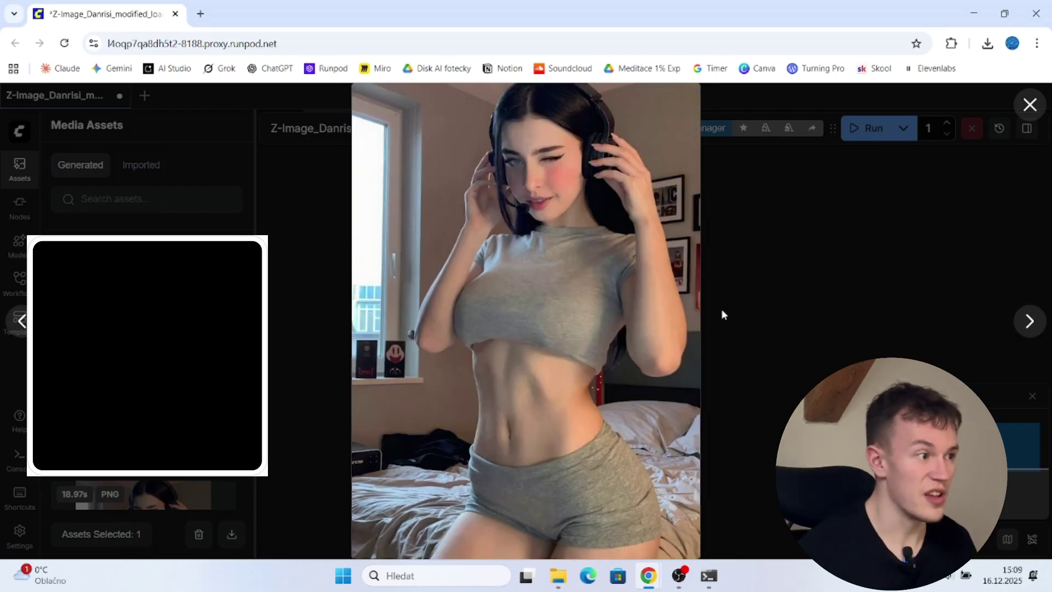
key(Right)
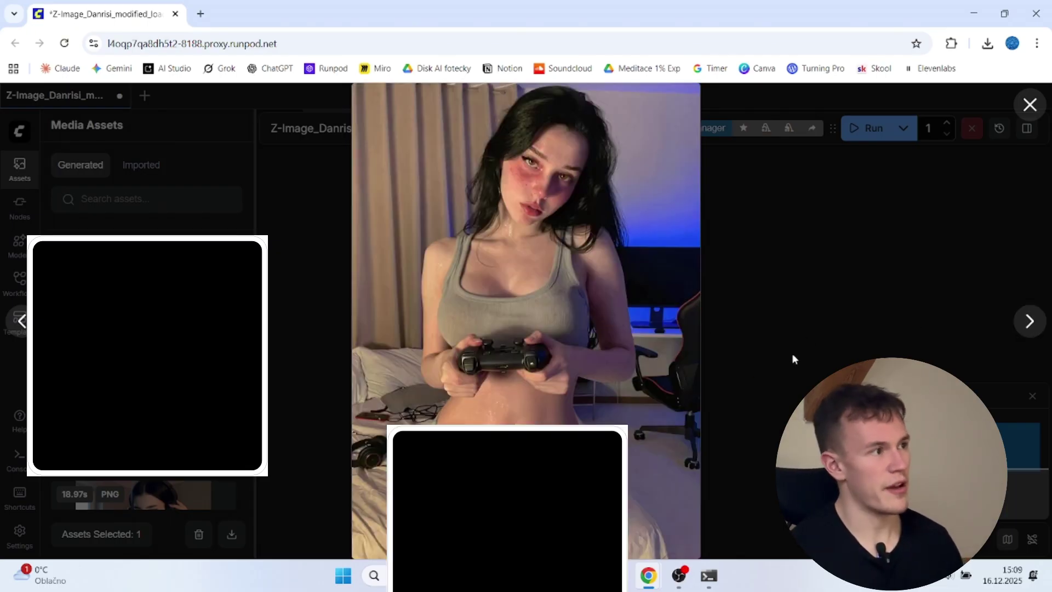
click(1027, 328)
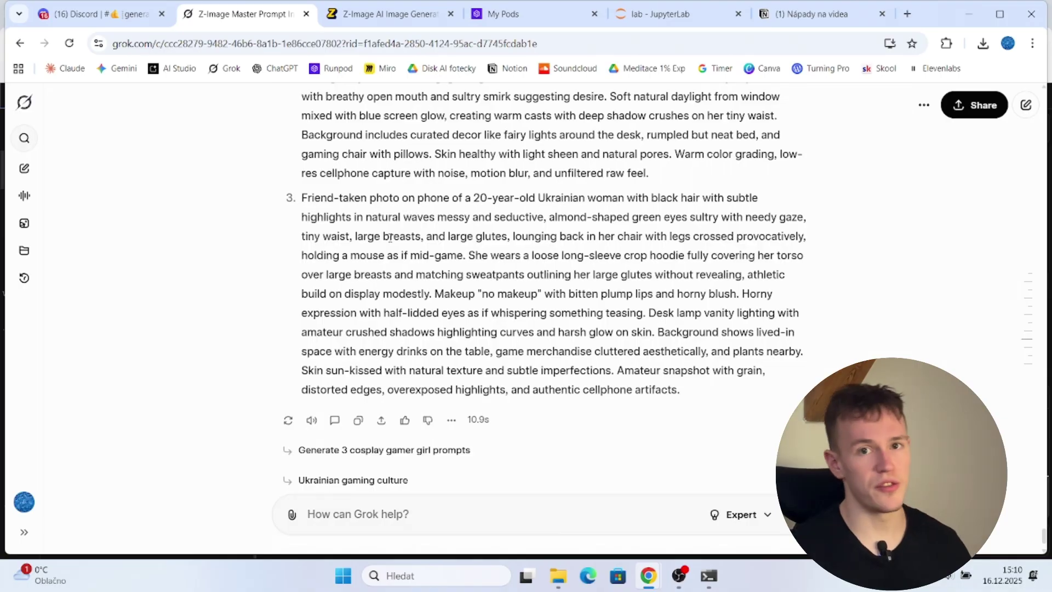
scroll(473, 243, up, 1)
scroll(474, 242, up, 10)
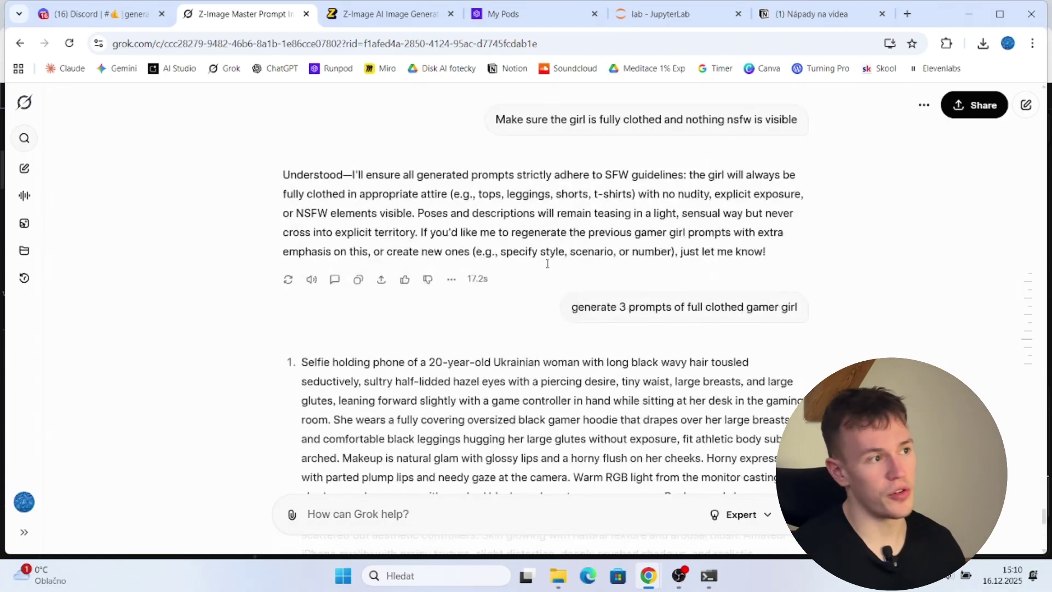
scroll(553, 299, down, 10)
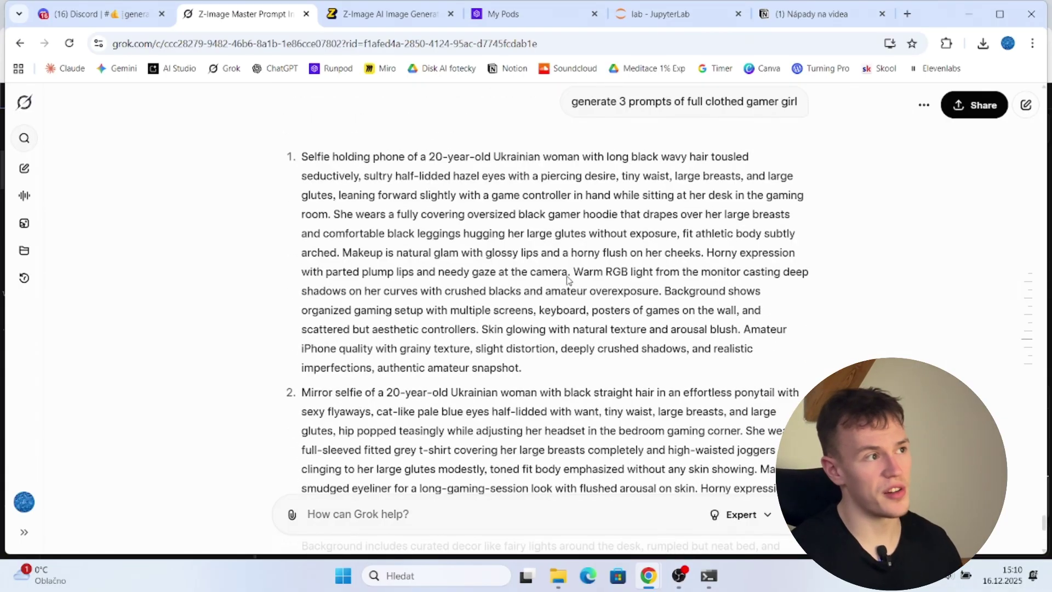
click(507, 520)
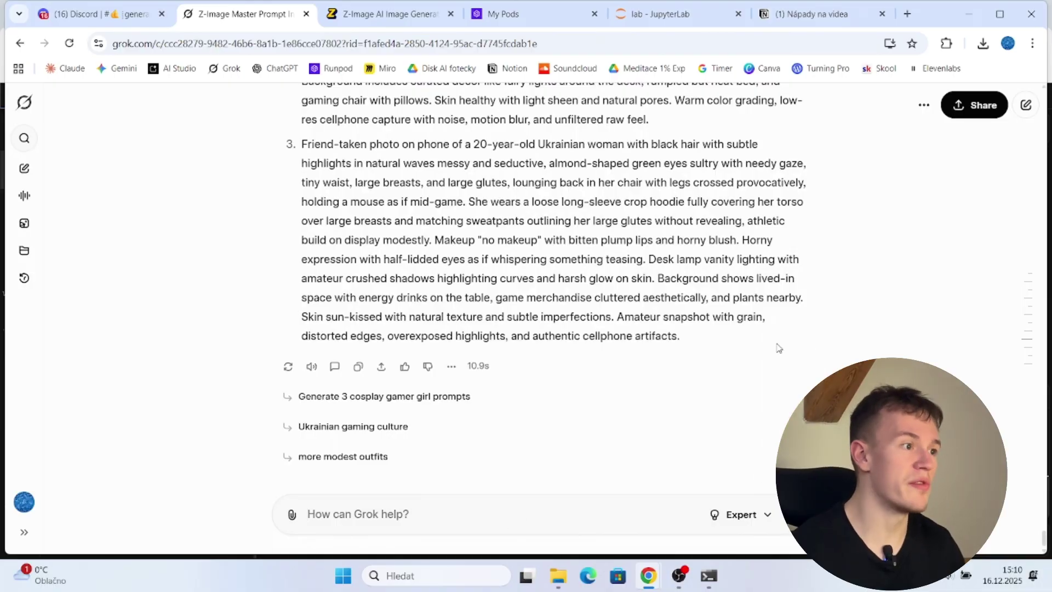
drag(778, 347, 383, 260)
click(394, 236)
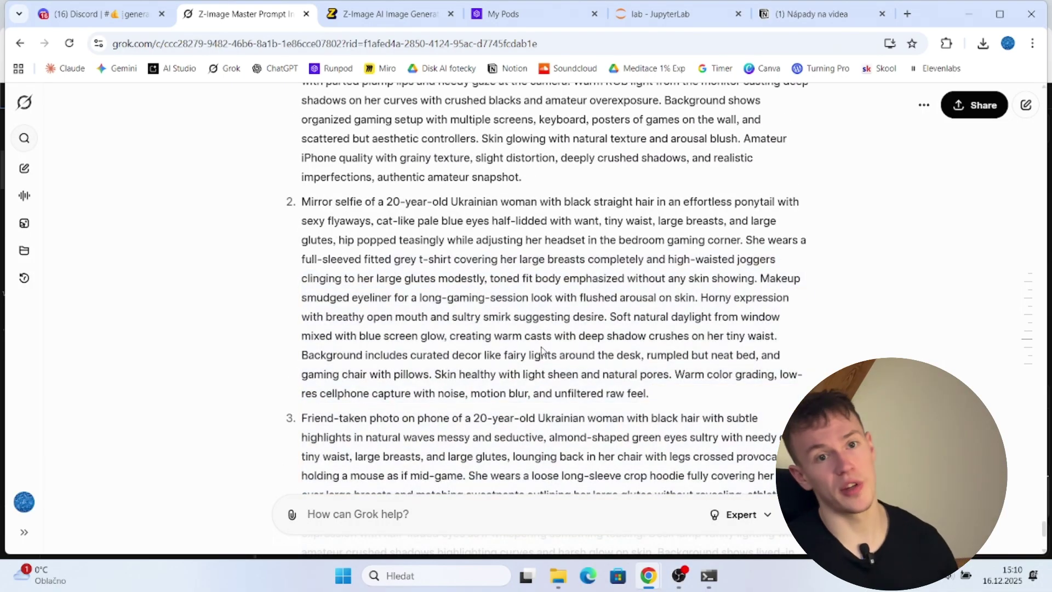
scroll(542, 350, down, 5)
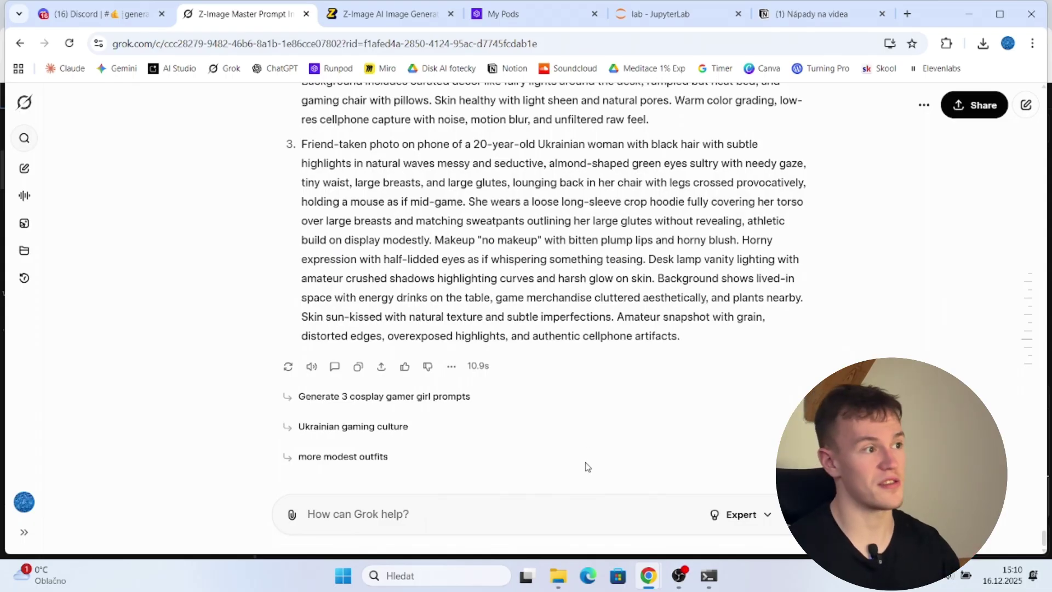
scroll(713, 386, up, 3)
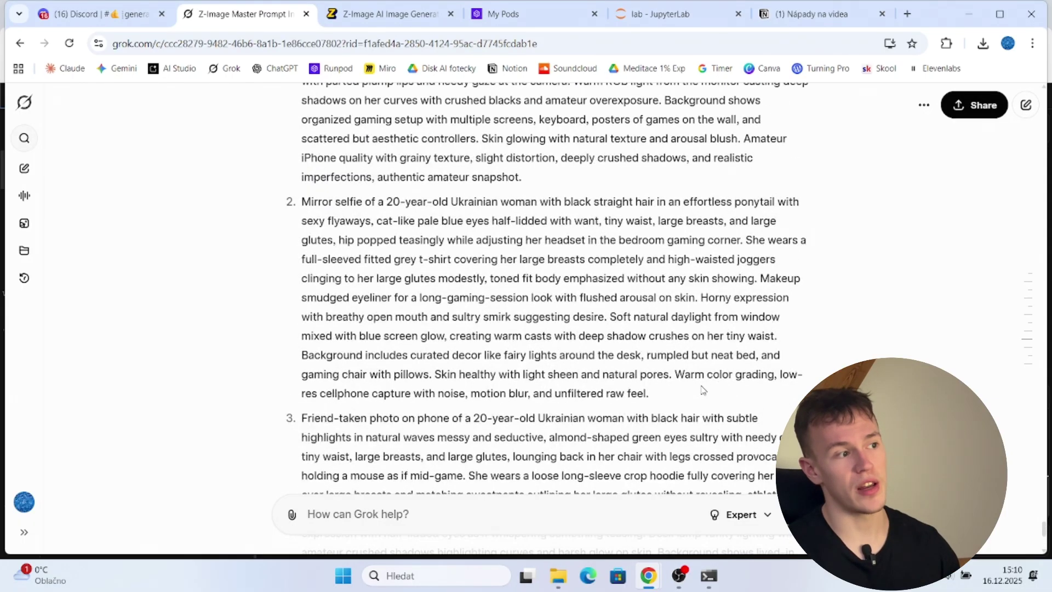